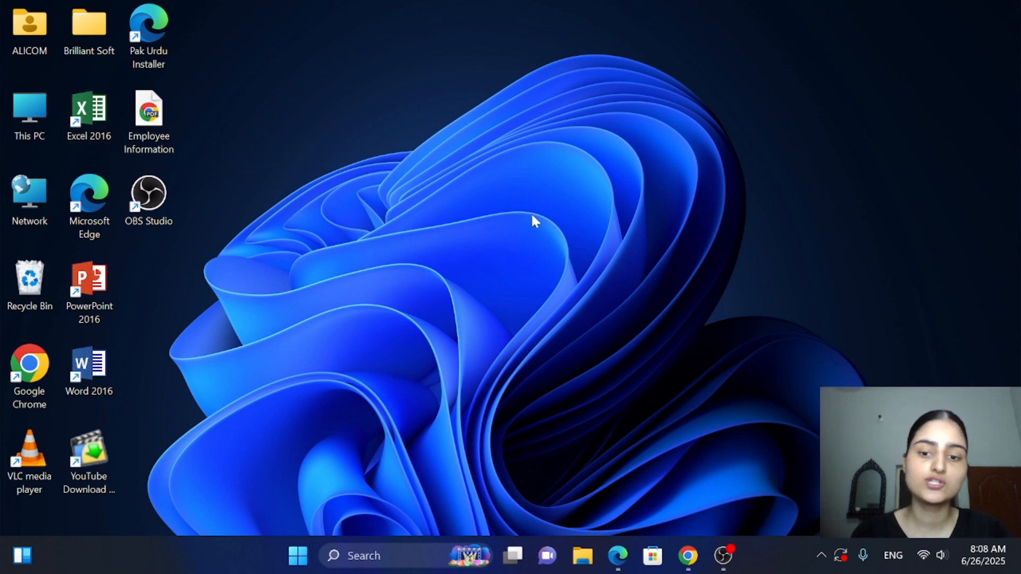
Switch to Chrome and read the Employee Information PDF, examining the request and the three required table columns
{"action": "left_click", "coordinate": [687, 556]}
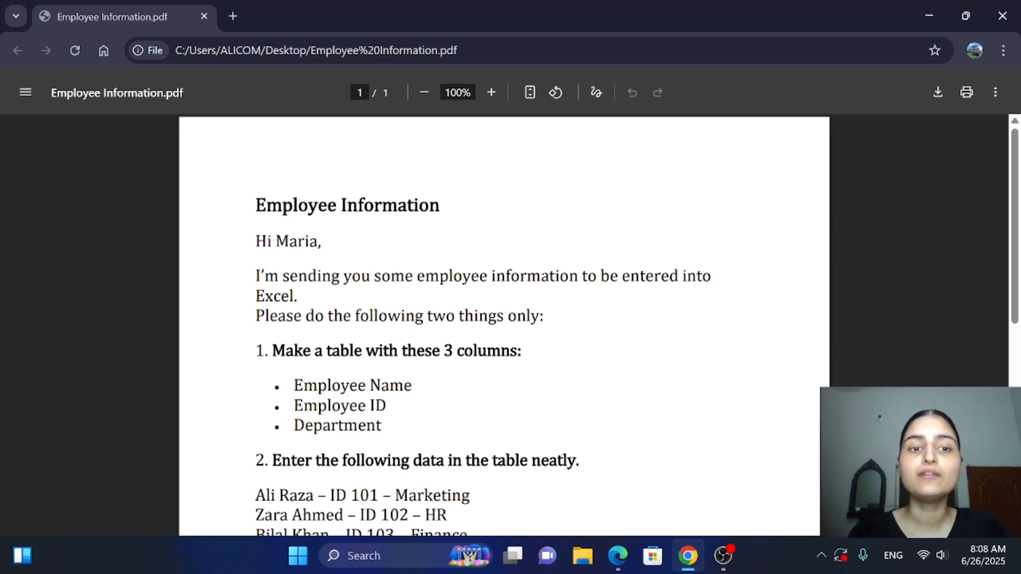
{"action": "left_click_drag", "start_coordinate": [256, 206], "coordinate": [444, 207]}
{"action": "left_click", "coordinate": [514, 298]}
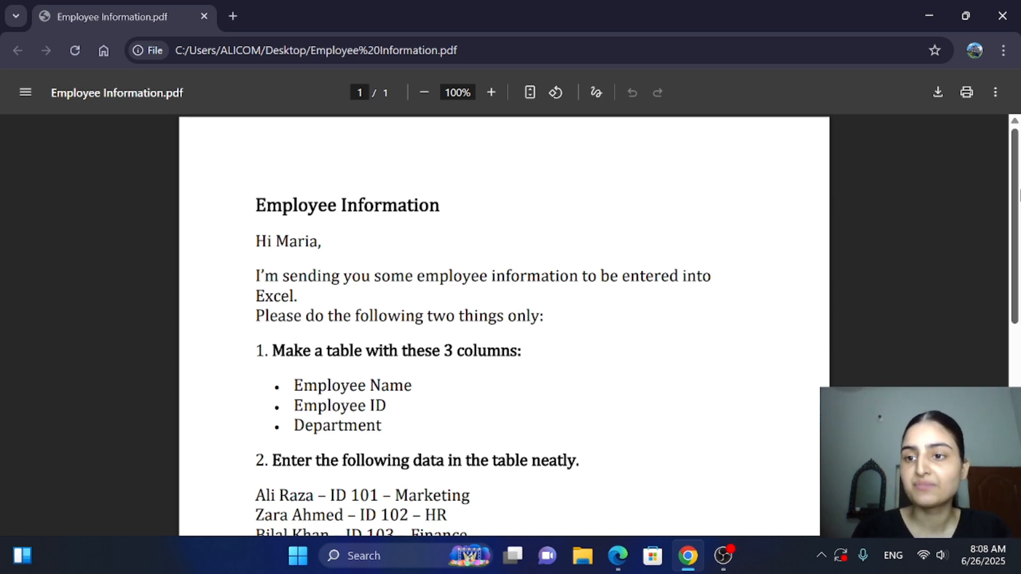
{"action": "scroll", "coordinate": [1016, 229], "scroll_direction": "down", "scroll_amount": 1}
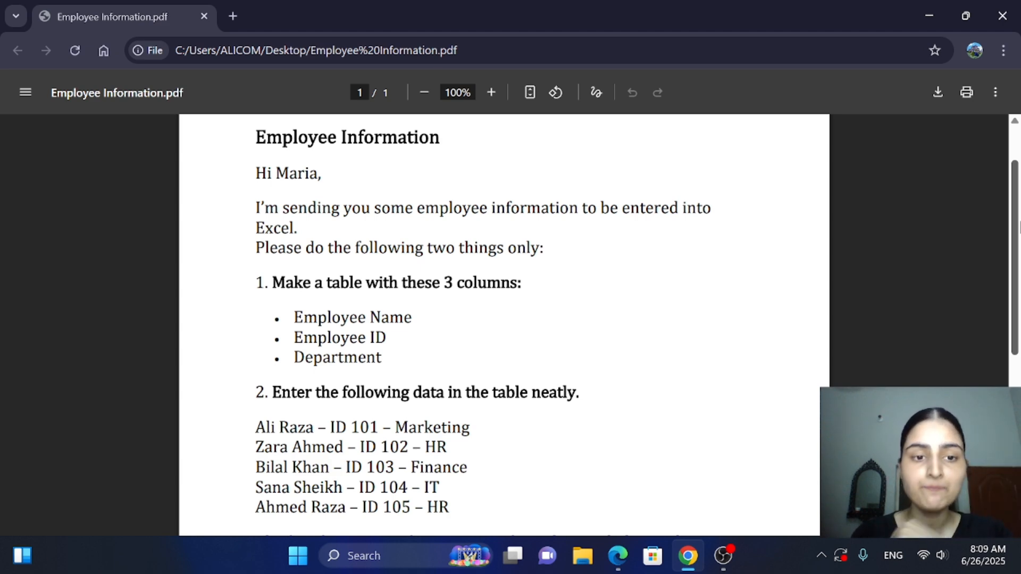
{"action": "left_click_drag", "start_coordinate": [1019, 226], "coordinate": [1019, 266]}
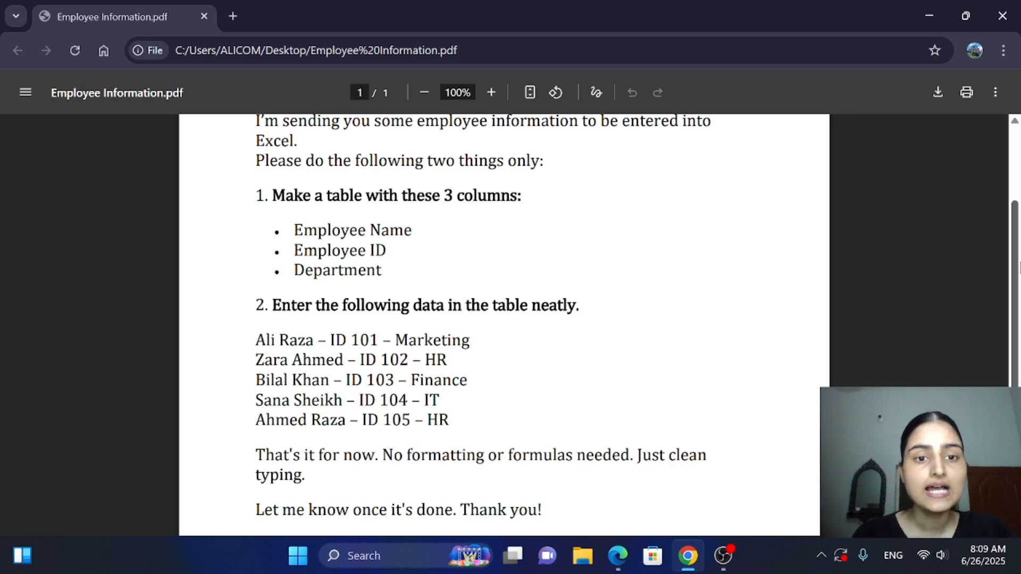
{"action": "scroll", "coordinate": [505, 324], "scroll_direction": "down", "scroll_amount": 1}
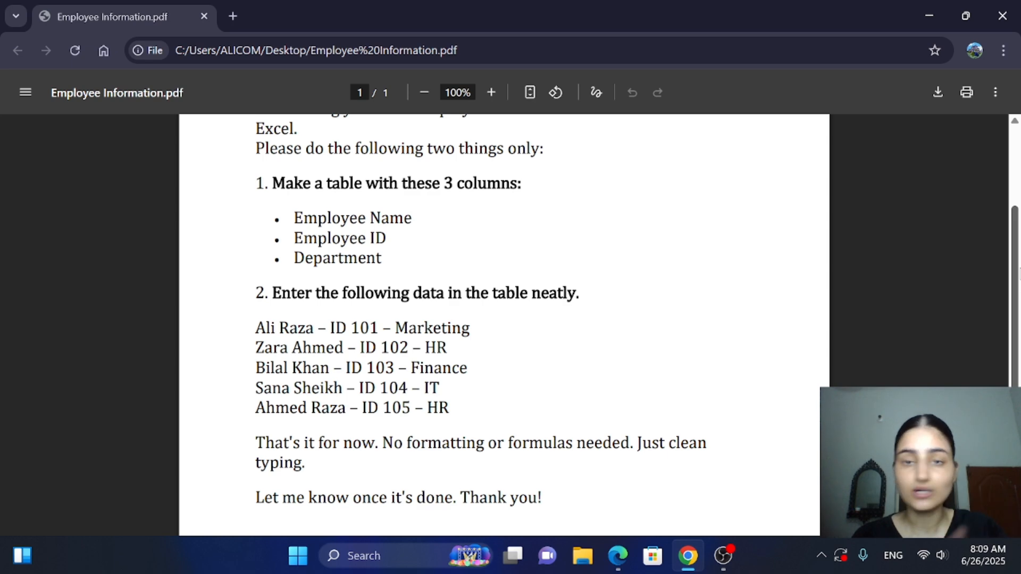
{"action": "scroll", "coordinate": [504, 325], "scroll_direction": "down", "scroll_amount": 2}
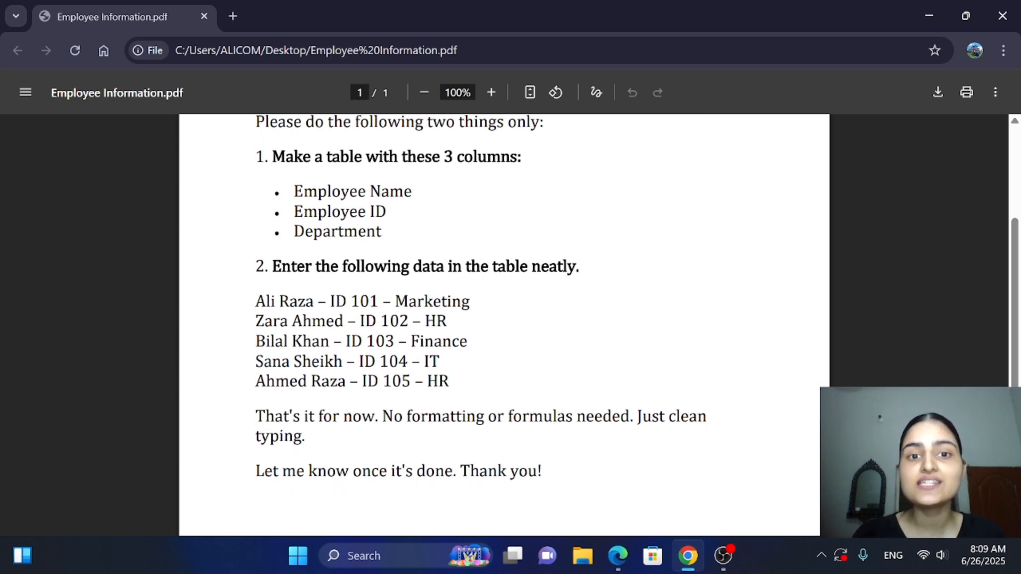
{"action": "left_click_drag", "start_coordinate": [264, 157], "coordinate": [513, 158]}
{"action": "left_click", "coordinate": [533, 180]}
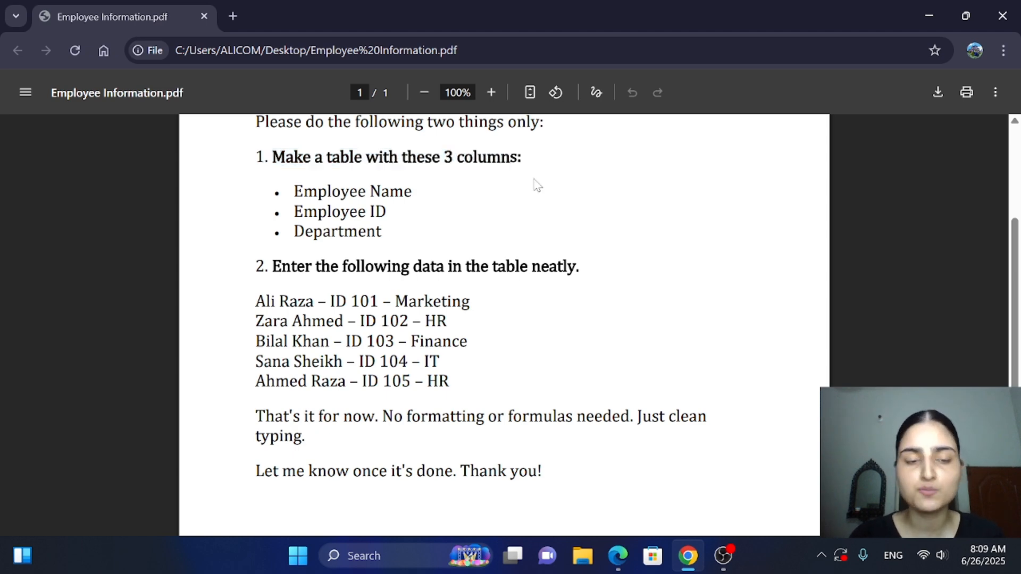
{"action": "left_click_drag", "start_coordinate": [273, 193], "coordinate": [413, 193]}
{"action": "left_click", "coordinate": [417, 194]}
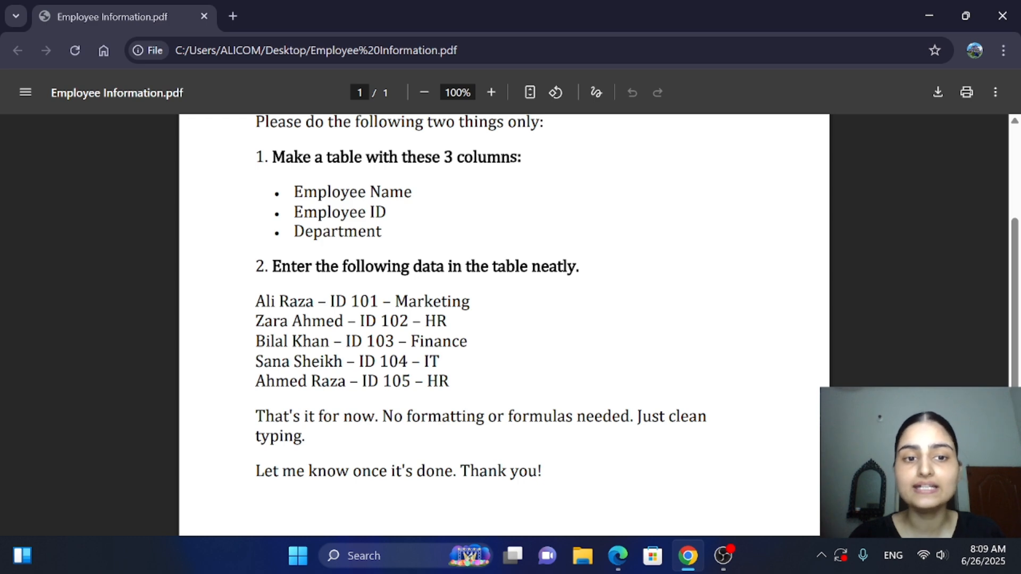
Examine the employee records listed under the second instruction of the PDF, then return to the start of the page
{"action": "scroll", "coordinate": [1019, 255], "scroll_direction": "down", "scroll_amount": 2}
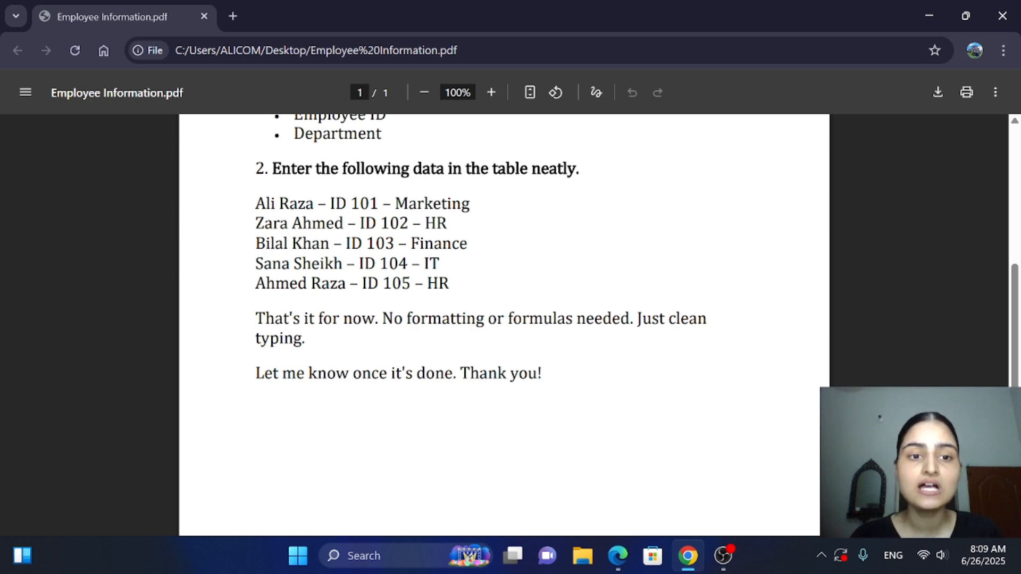
{"action": "left_click_drag", "start_coordinate": [256, 203], "coordinate": [474, 204]}
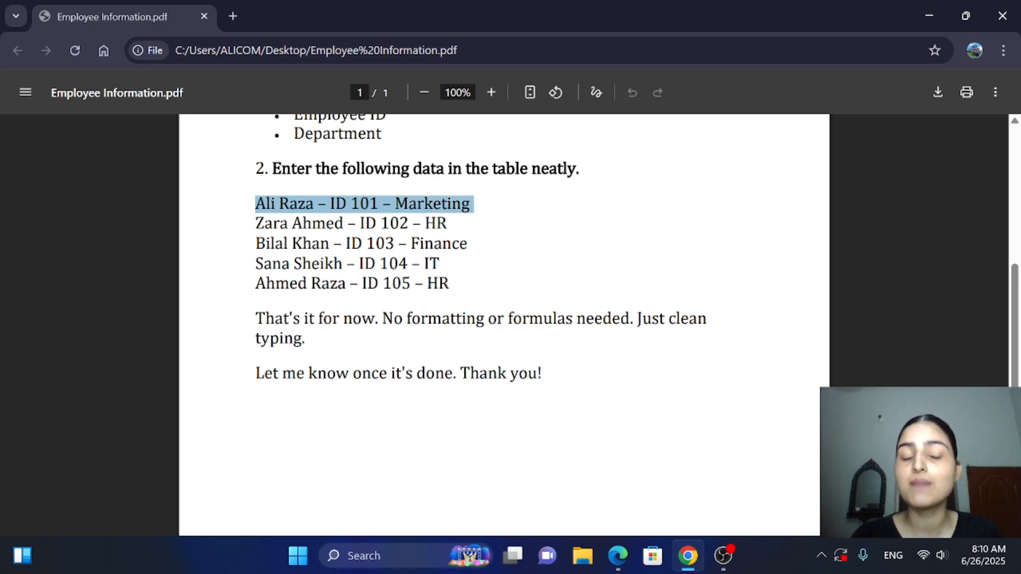
{"action": "left_click", "coordinate": [475, 205]}
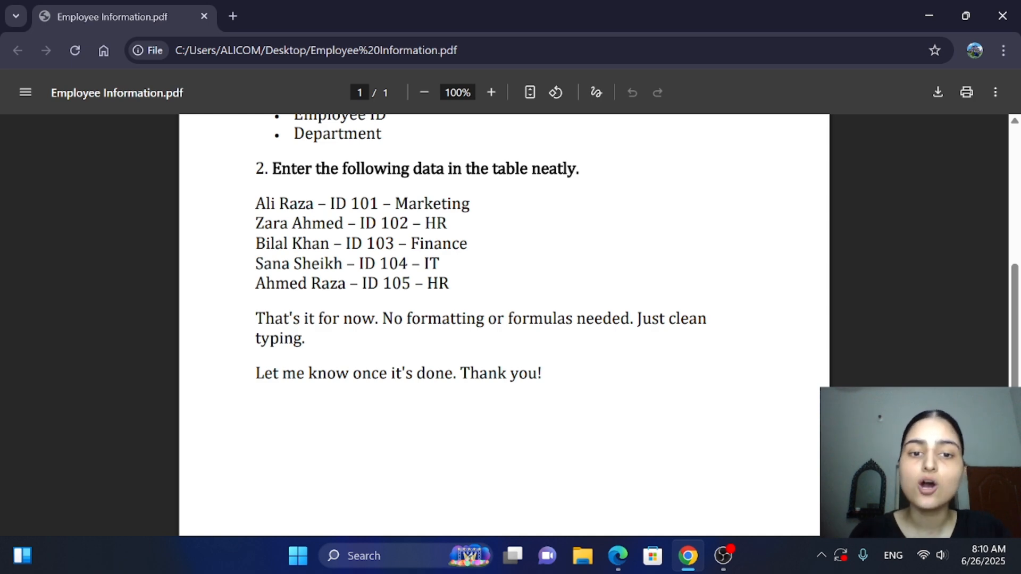
{"action": "double_click", "coordinate": [437, 282]}
{"action": "left_click", "coordinate": [479, 298]}
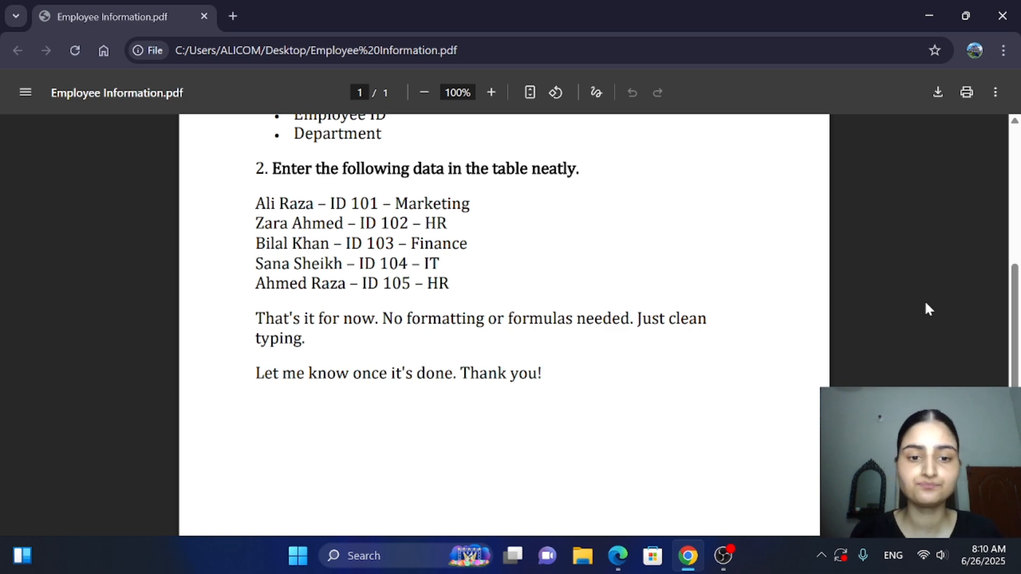
{"action": "left_click_drag", "start_coordinate": [1020, 309], "coordinate": [1019, 178]}
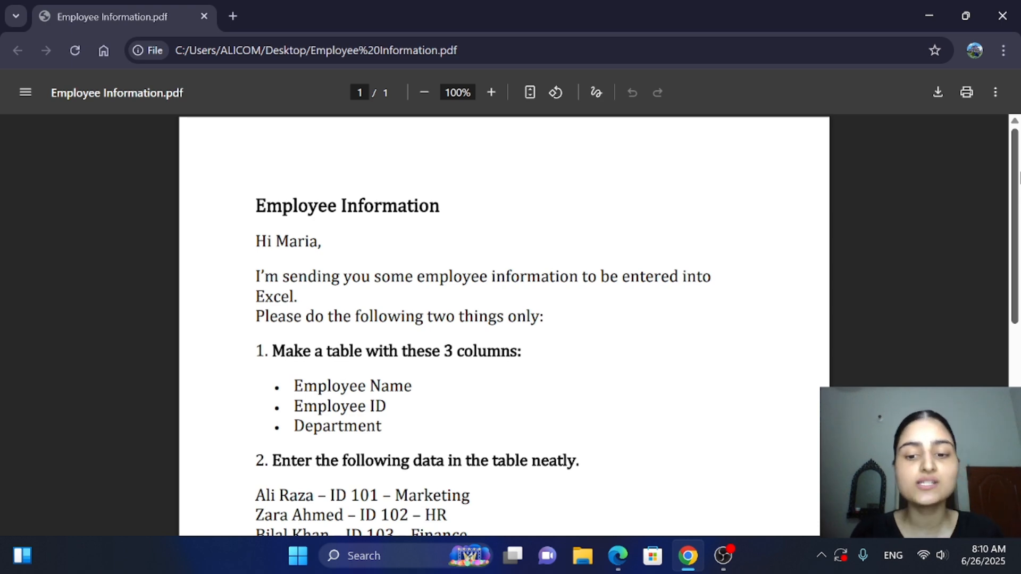
Search Windows for excel 2016, launch Excel 2016 and create a blank workbook
{"action": "left_click", "coordinate": [392, 564]}
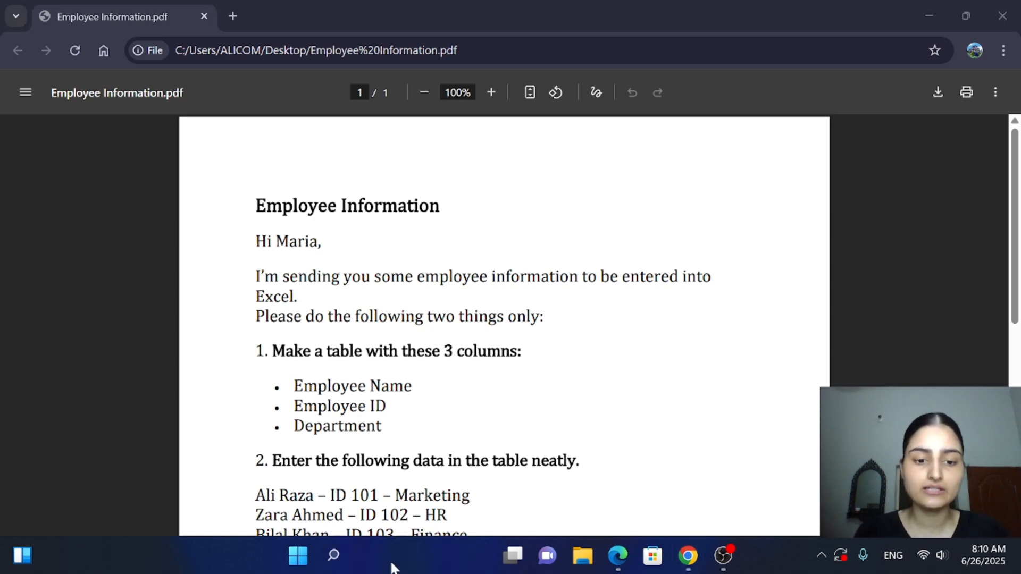
{"action": "type", "text": "ex"}
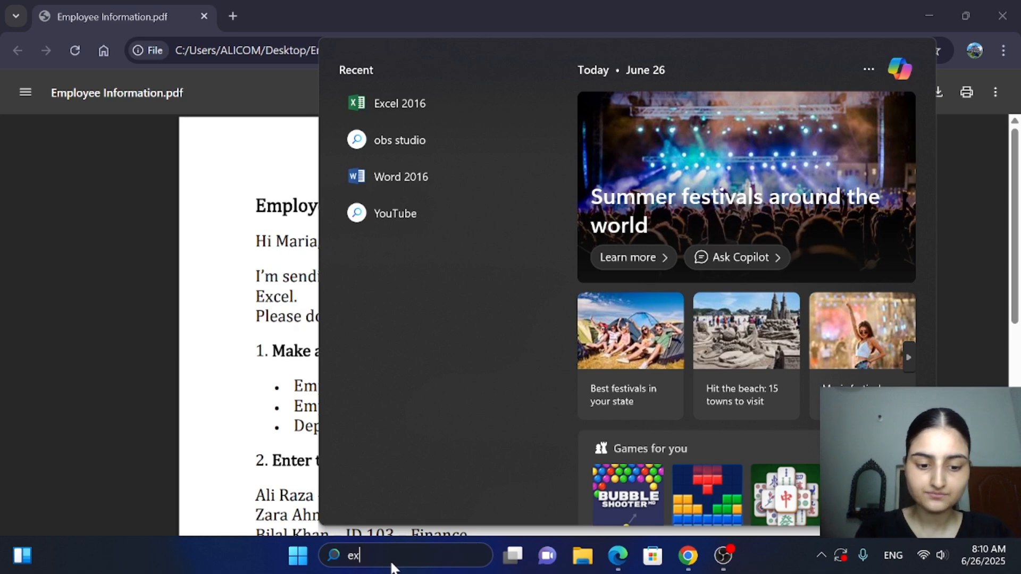
{"action": "type", "text": "cel 2016"}
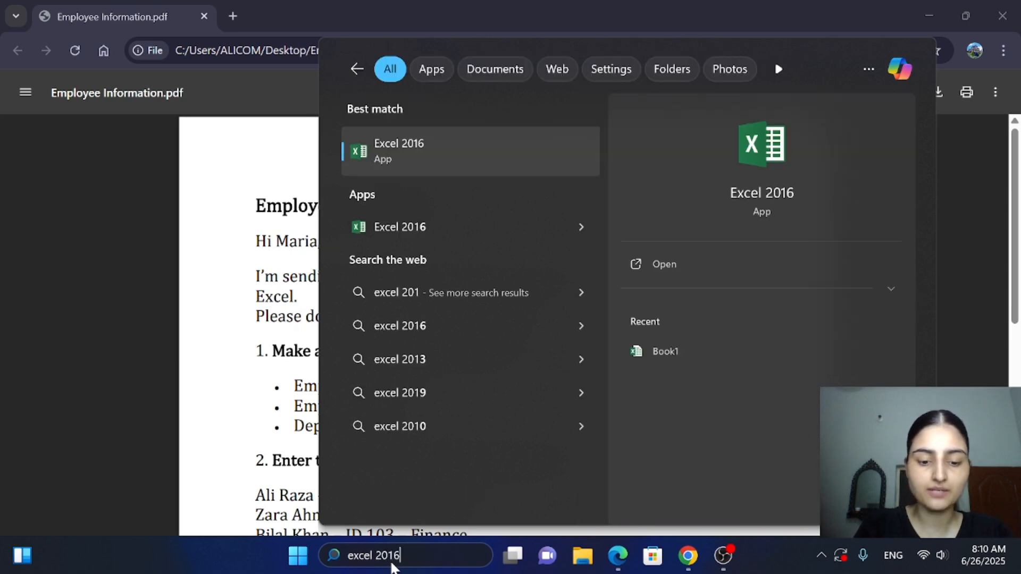
{"action": "left_click", "coordinate": [484, 155]}
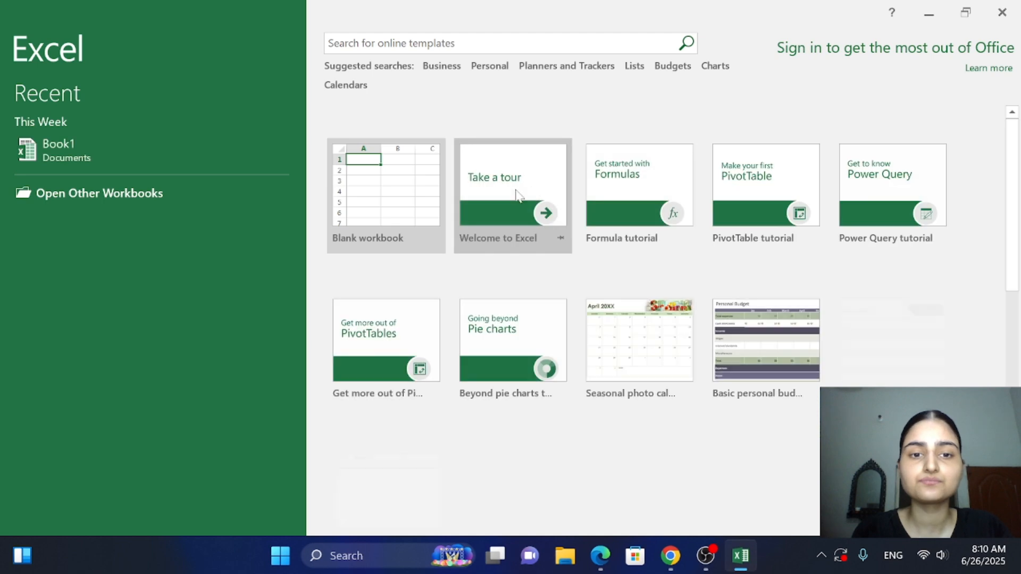
{"action": "left_click", "coordinate": [399, 196]}
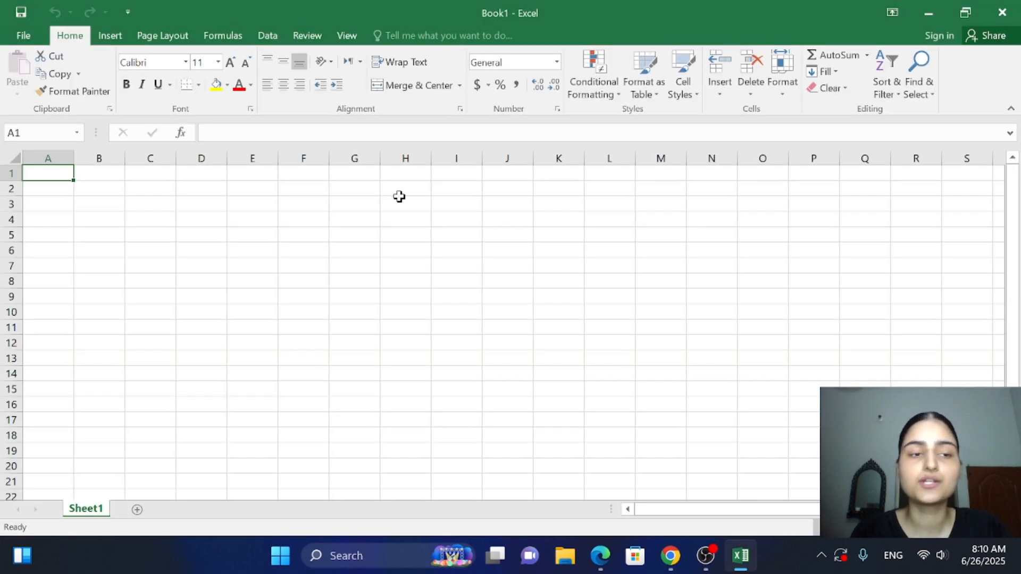
Enlarge the empty worksheet grid and look at individual cells such as A1, B3 and C3
{"action": "double_click", "coordinate": [47, 171]}
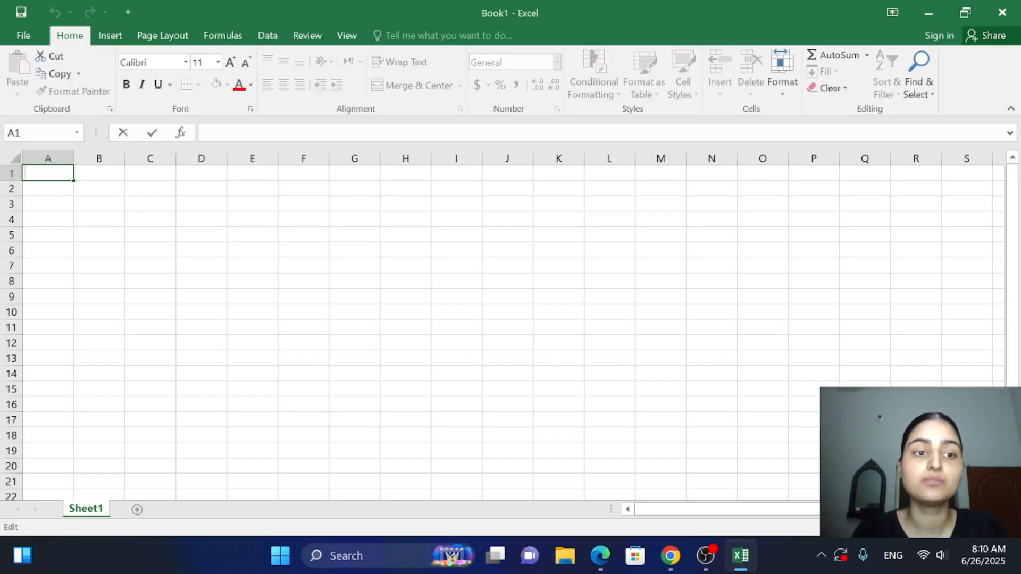
{"action": "left_click", "coordinate": [533, 378]}
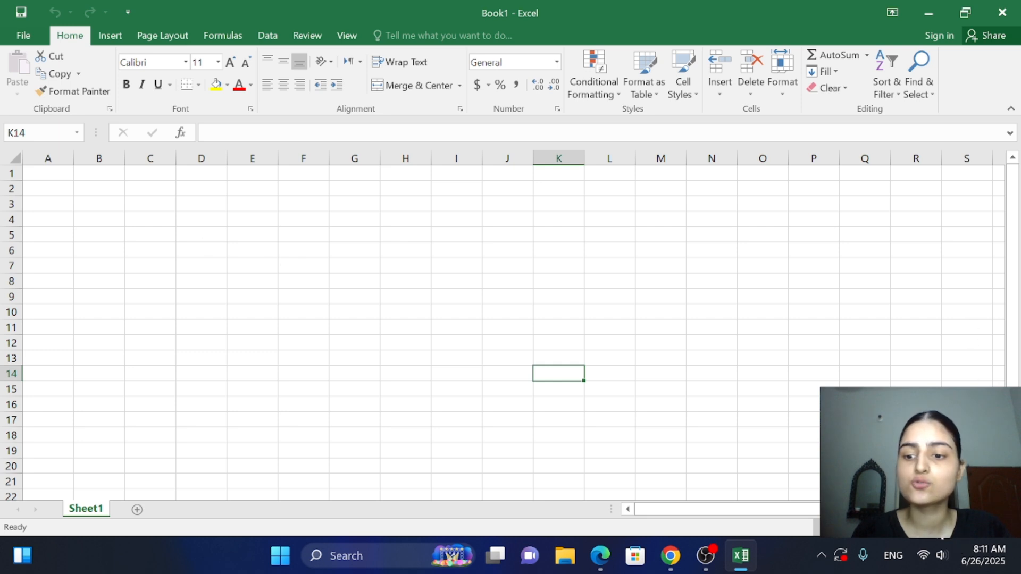
{"action": "scroll", "coordinate": [950, 539], "scroll_direction": "up", "scroll_amount": 6, "text": "ctrl"}
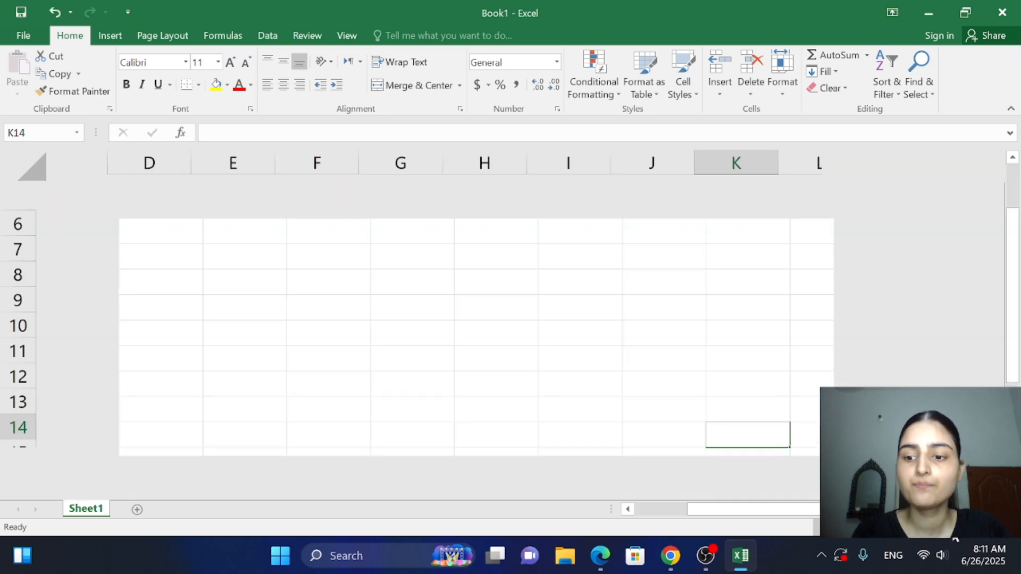
{"action": "scroll", "coordinate": [946, 538], "scroll_direction": "down", "scroll_amount": 2, "text": "ctrl"}
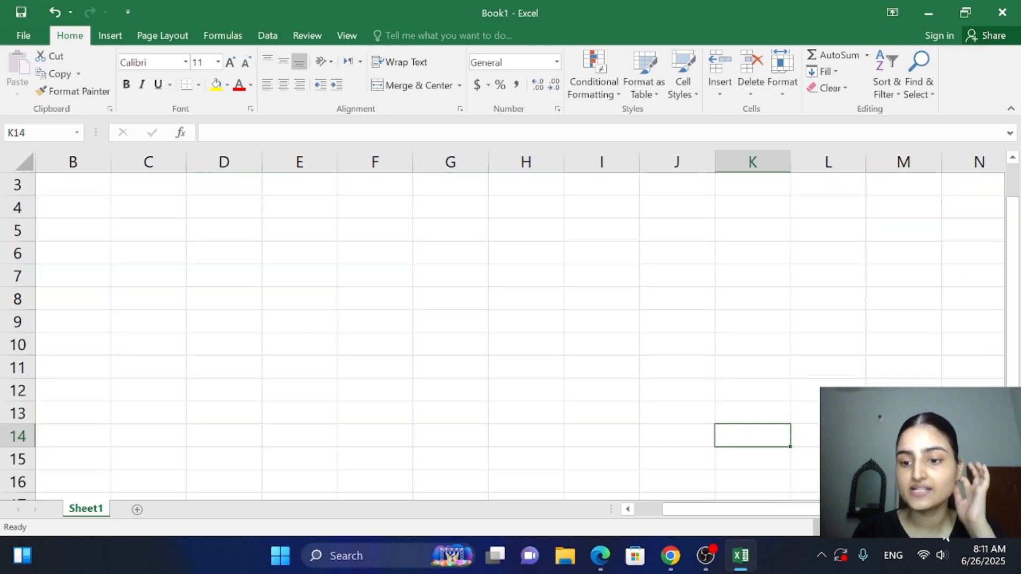
{"action": "left_click", "coordinate": [73, 182]}
{"action": "double_click", "coordinate": [73, 182]}
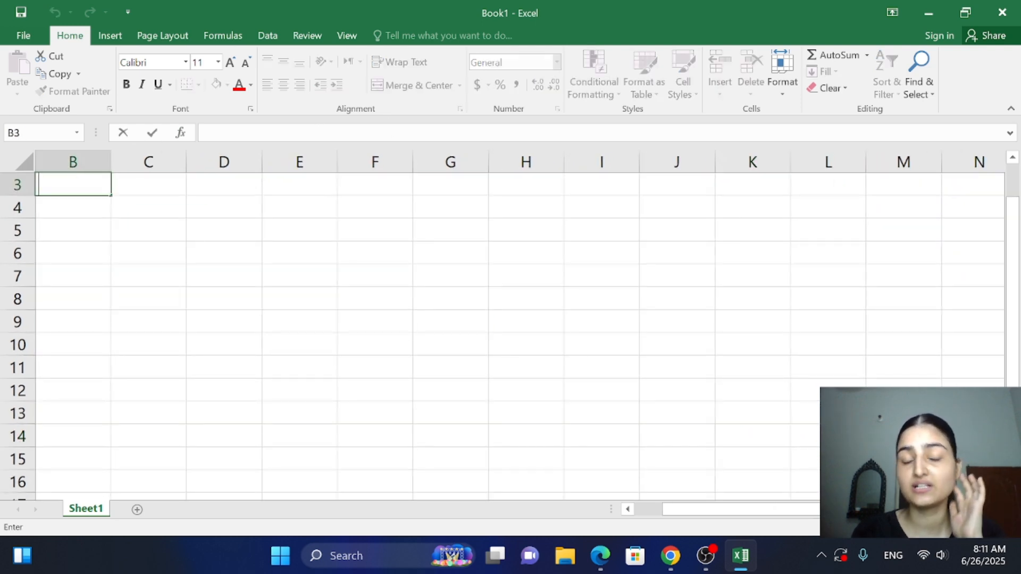
{"action": "left_click", "coordinate": [135, 176]}
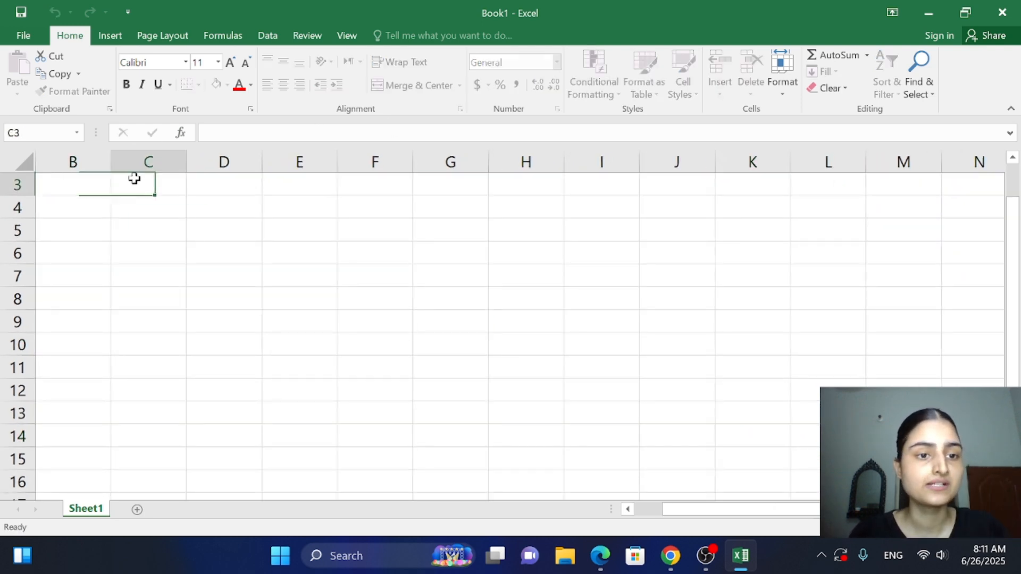
Highlight the whole of column B and the cells along row 5 from B5 to examine the sheet's columns and rows
{"action": "double_click", "coordinate": [50, 189]}
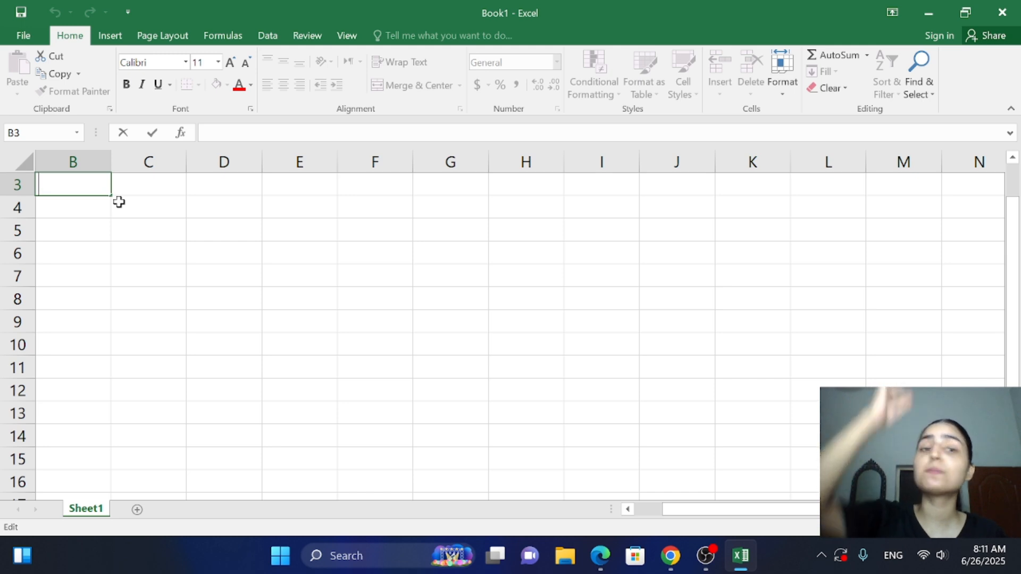
{"action": "left_click", "coordinate": [84, 162]}
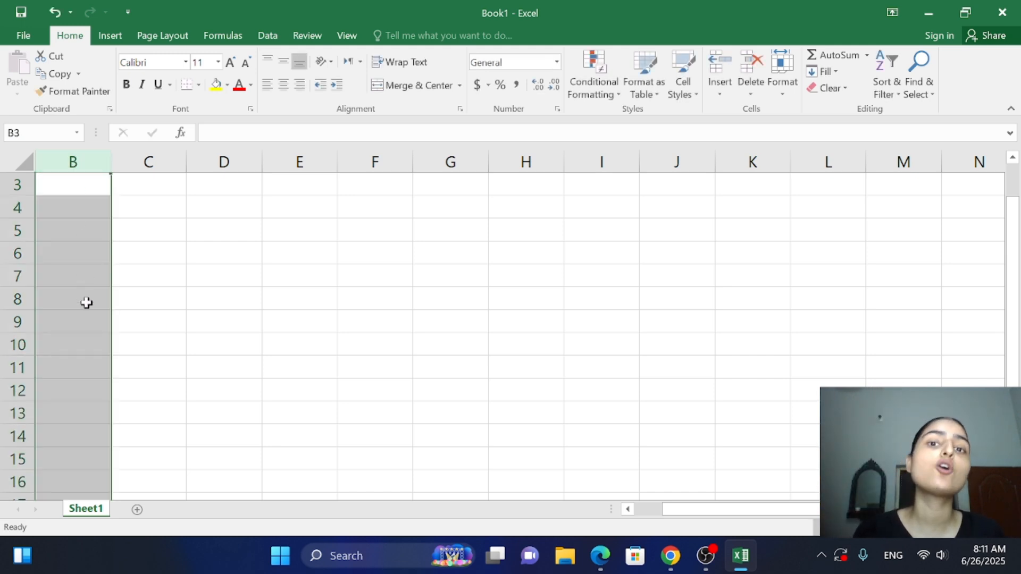
{"action": "left_click", "coordinate": [182, 318]}
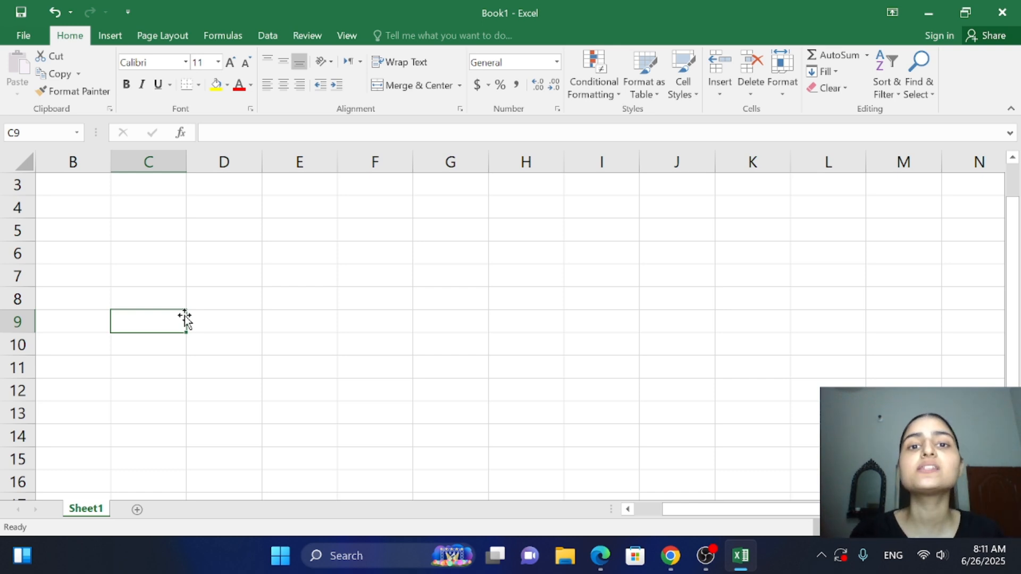
{"action": "left_click", "coordinate": [48, 229]}
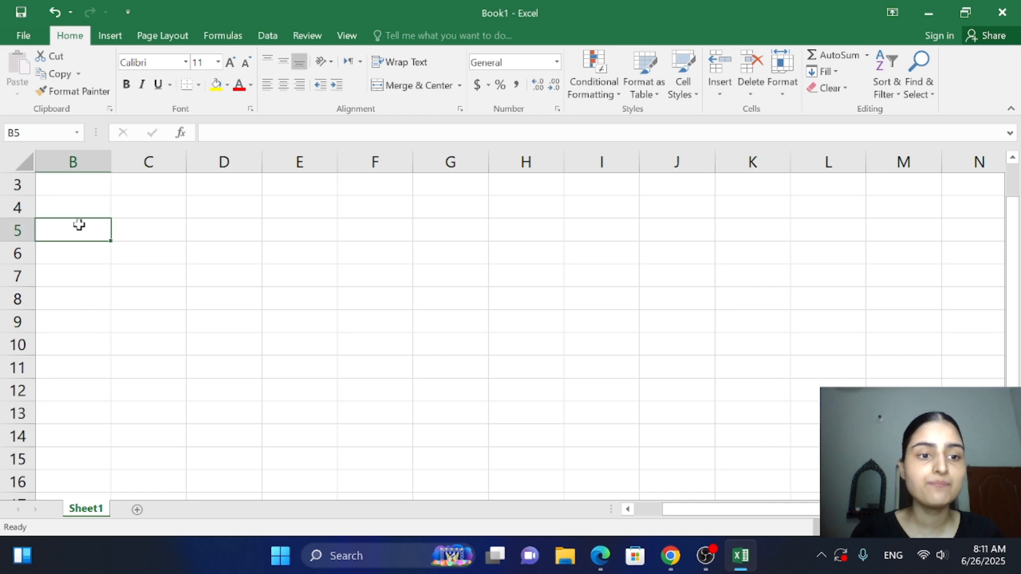
{"action": "left_click_drag", "start_coordinate": [79, 225], "coordinate": [973, 235]}
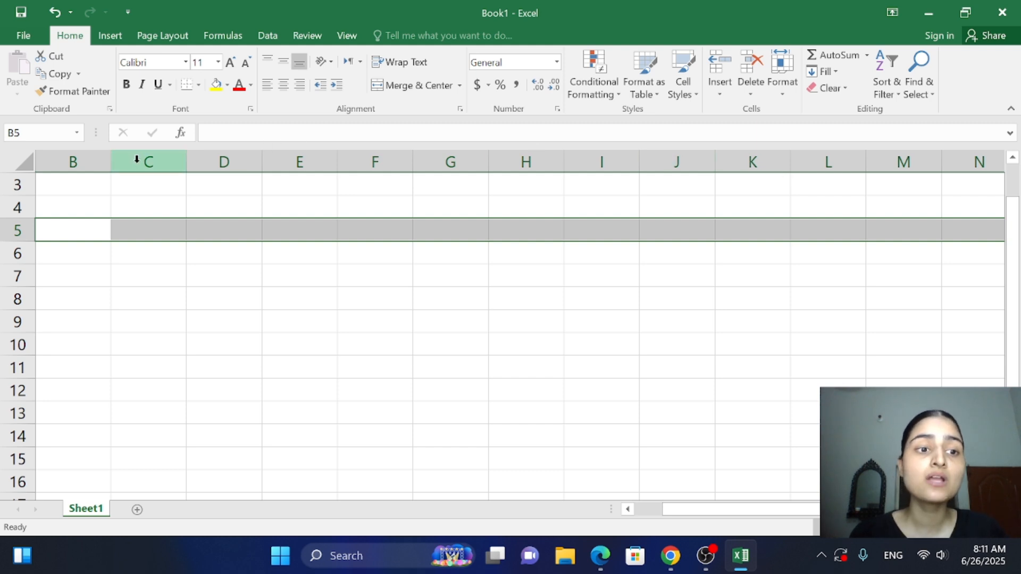
{"action": "left_click", "coordinate": [92, 184]}
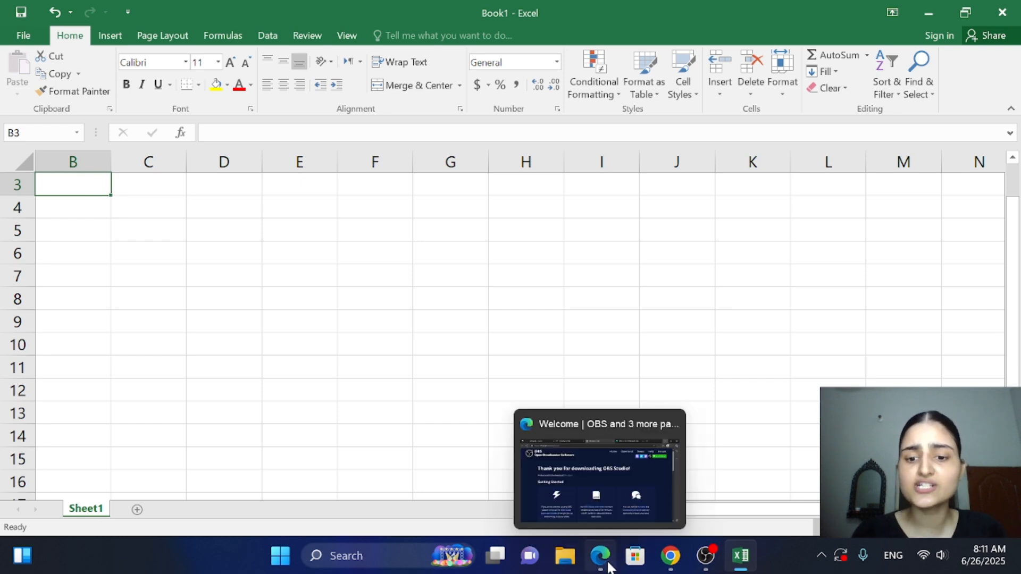
Switch to the Employee Information PDF in Chrome and recheck the instruction for the table's columns
{"action": "left_click", "coordinate": [672, 566]}
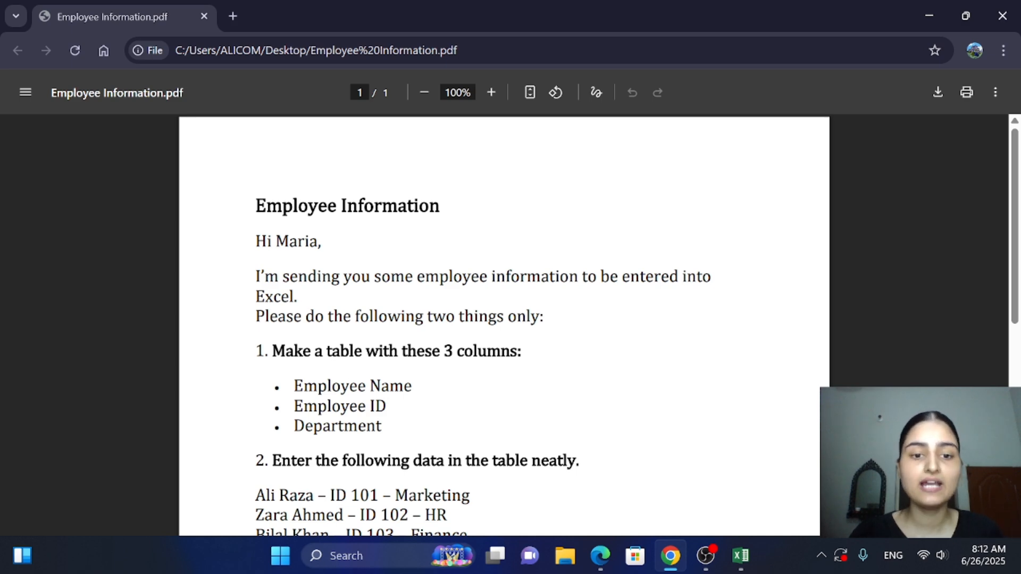
{"action": "left_click_drag", "start_coordinate": [444, 351], "coordinate": [465, 352]}
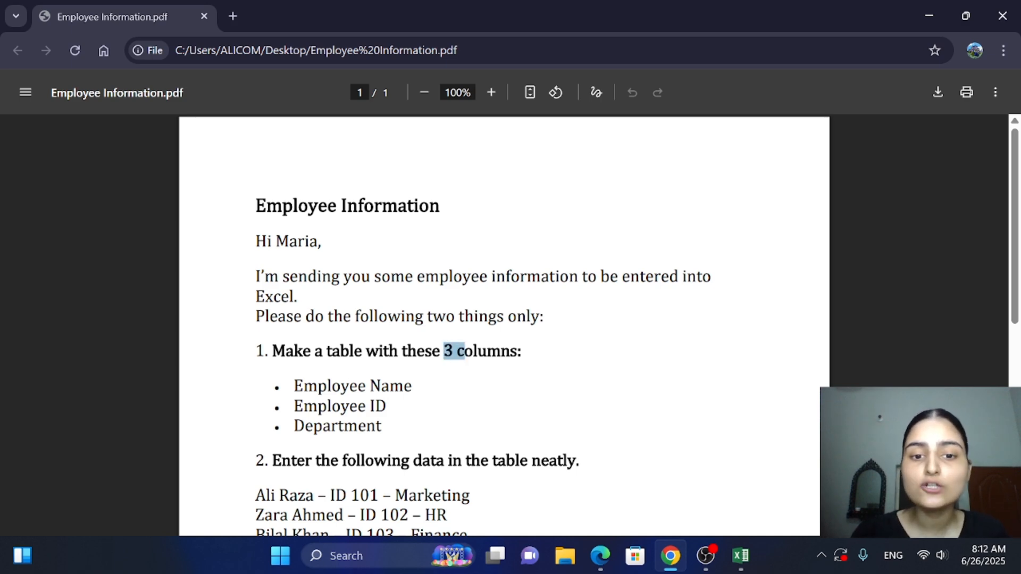
{"action": "left_click", "coordinate": [527, 389]}
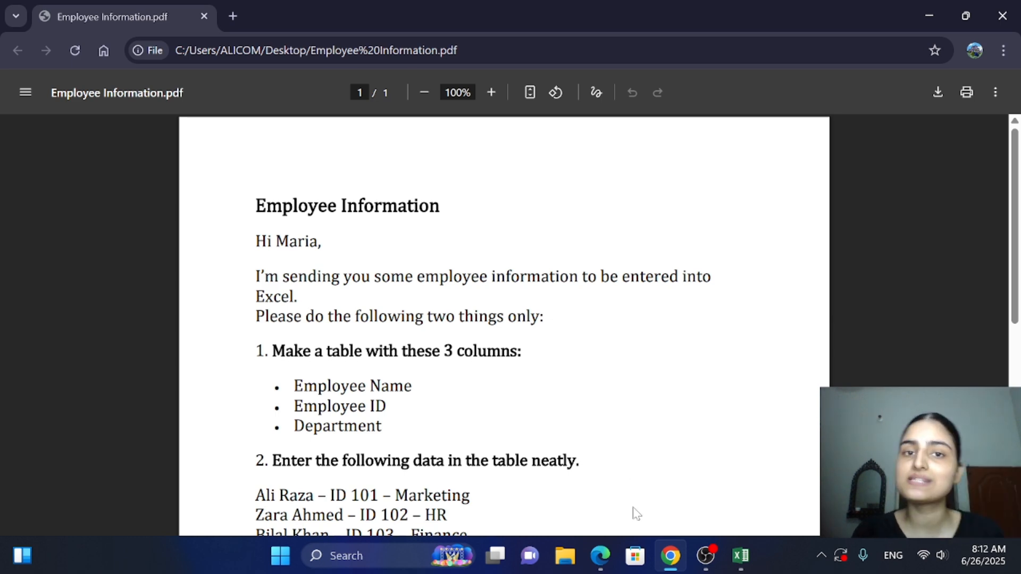
Switch to the Excel workbook and enter the column header Employee Name in cell B3
{"action": "left_click", "coordinate": [740, 555]}
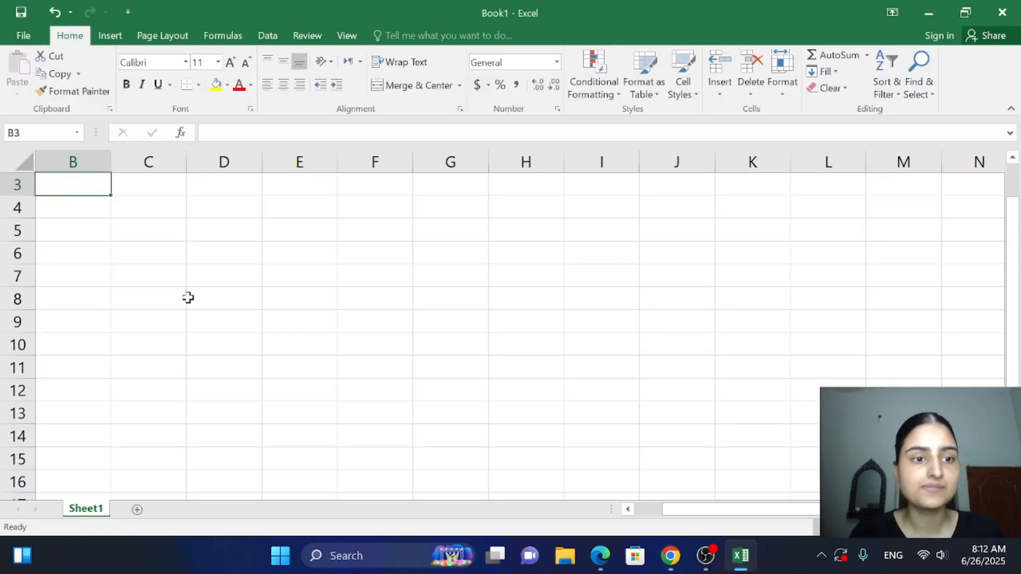
{"action": "double_click", "coordinate": [80, 189]}
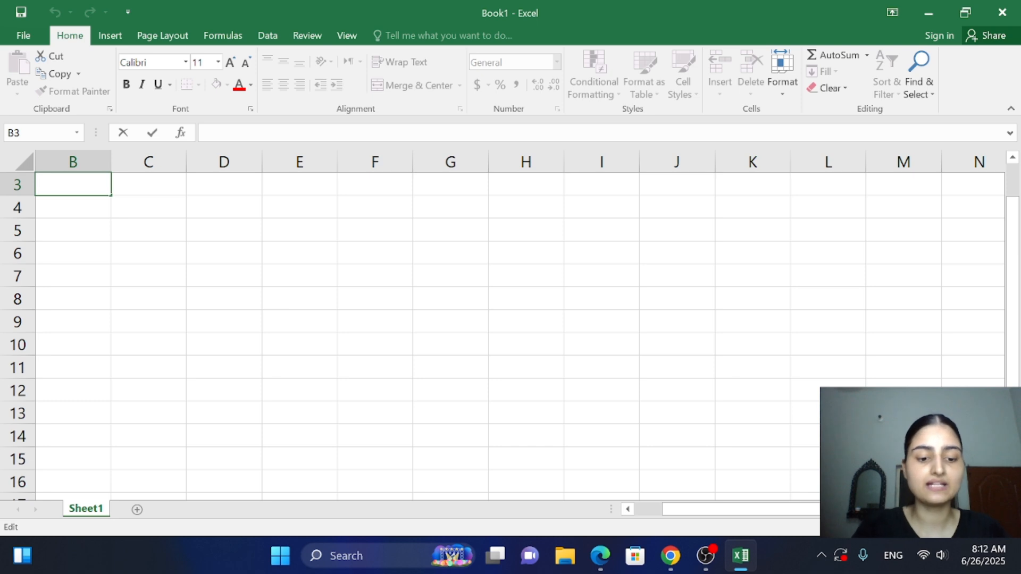
{"action": "type", "text": "Emplo"}
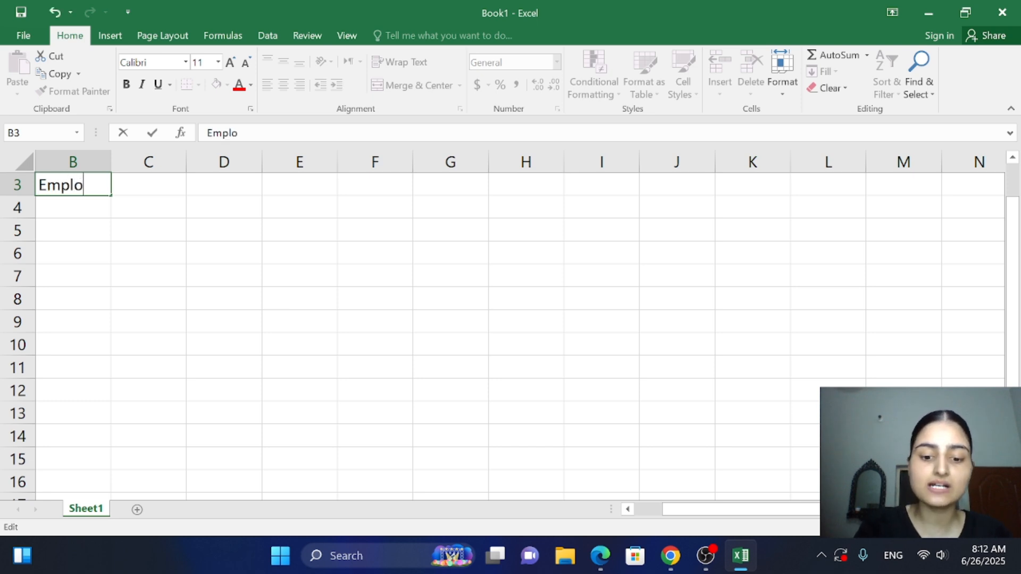
{"action": "type", "text": "yee"}
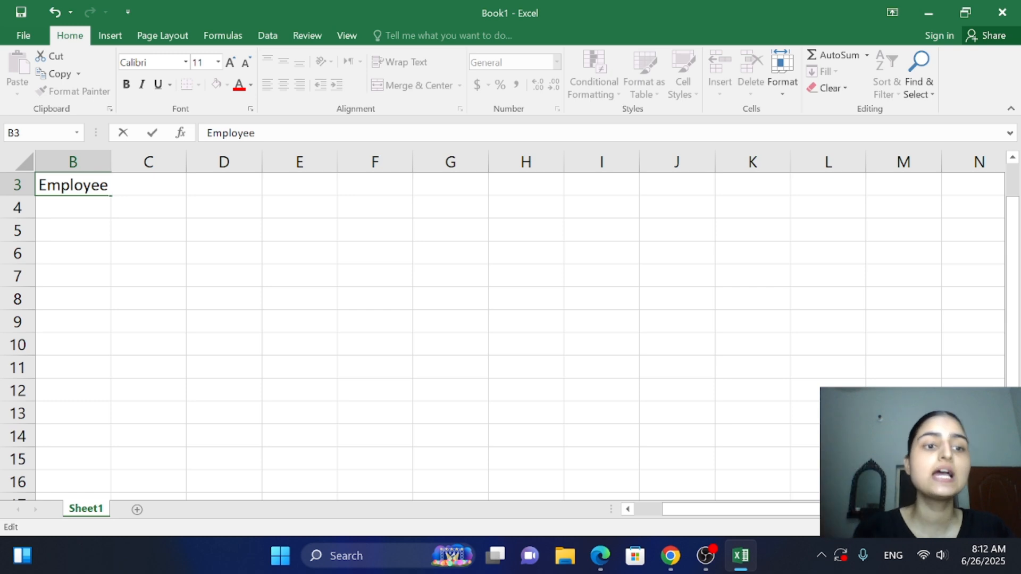
{"action": "type", "text": "Name"}
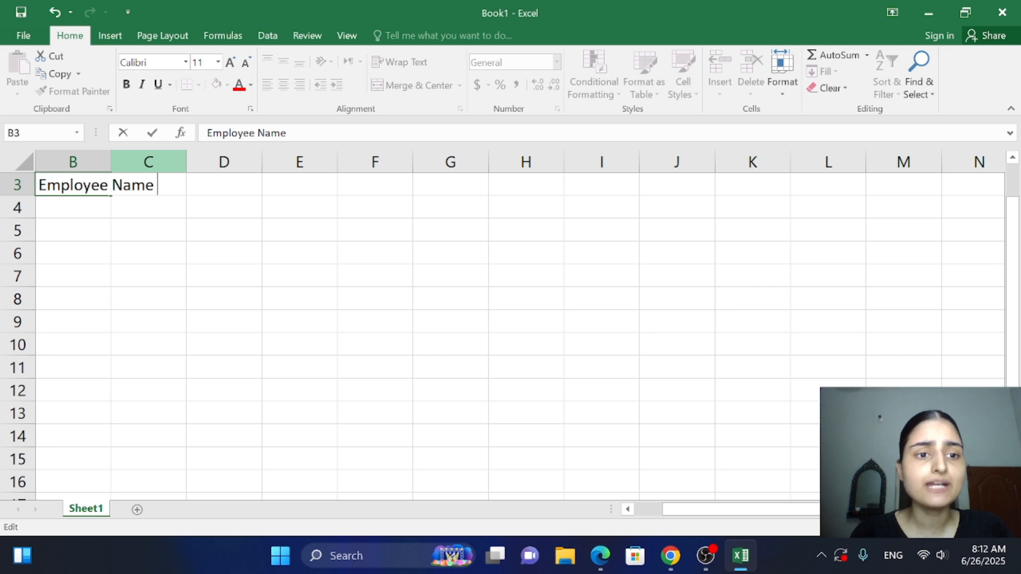
{"action": "left_click", "coordinate": [235, 183]}
Enter the column header Employee ID in cell C3, beside the Employee Name header
{"action": "left_click", "coordinate": [175, 184]}
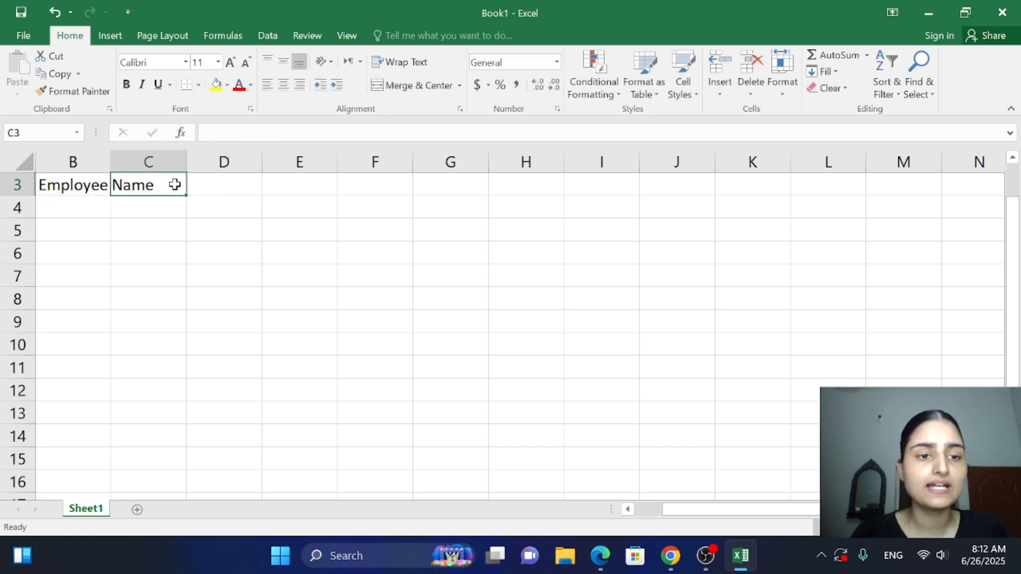
{"action": "key", "text": "BackSpace"}
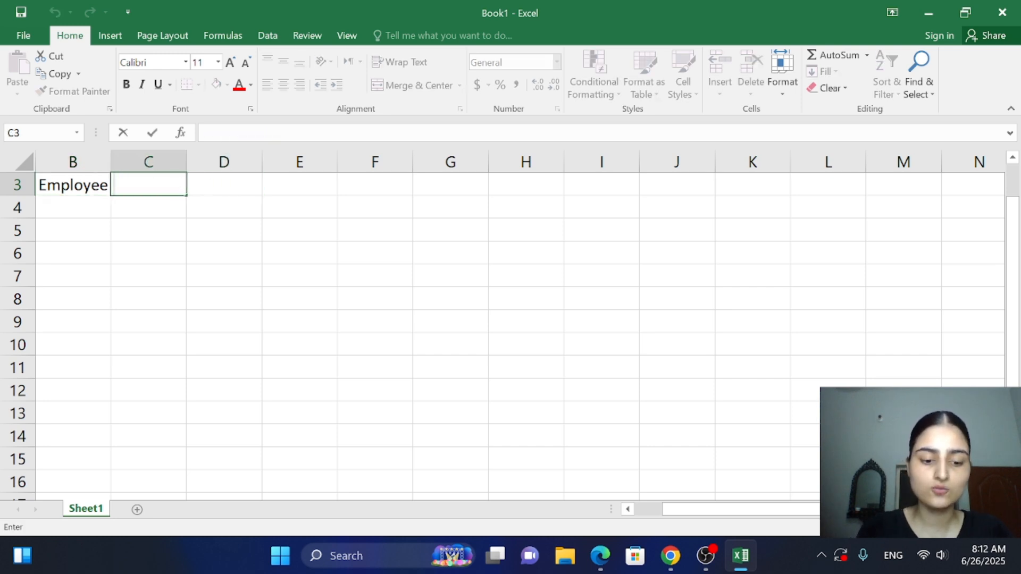
{"action": "type", "text": "Employ"}
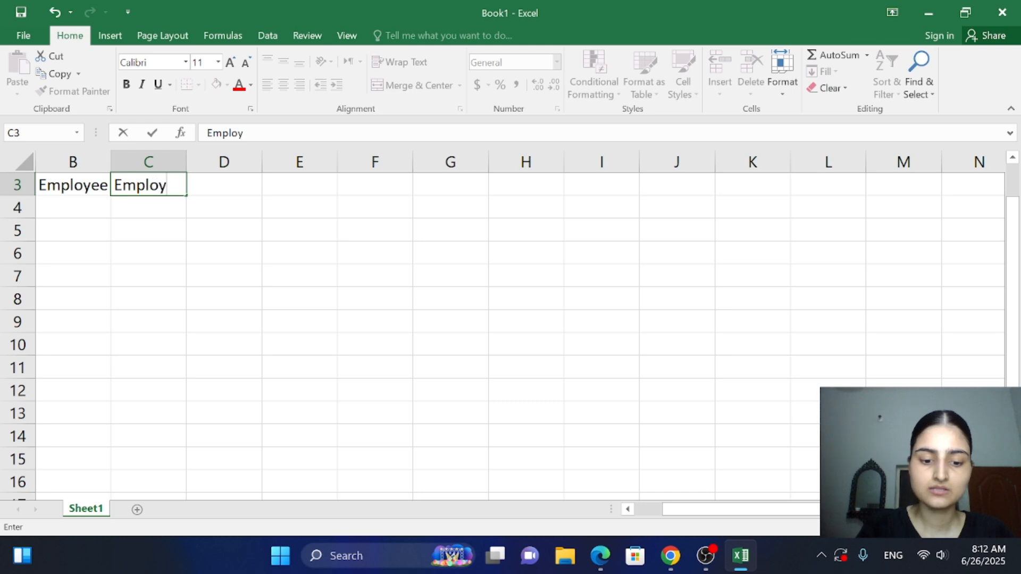
{"action": "type", "text": "ee"}
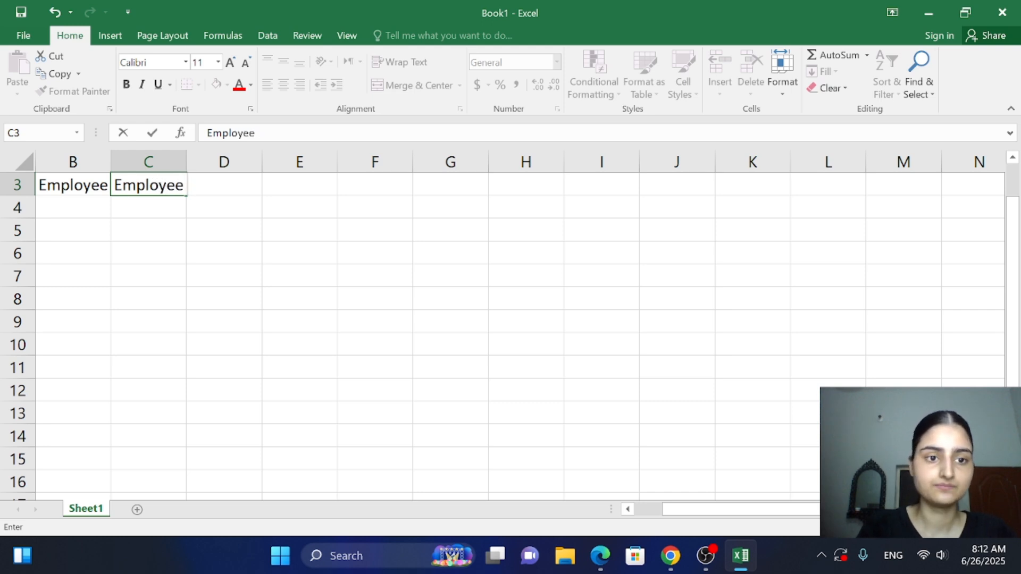
{"action": "type", "text": " I ID"}
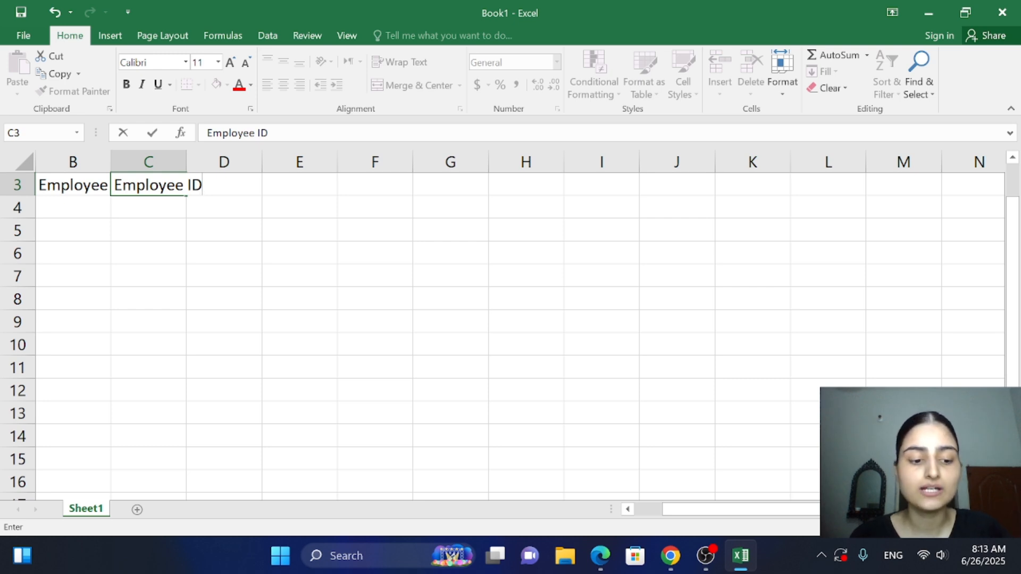
{"action": "key", "text": "Tab"}
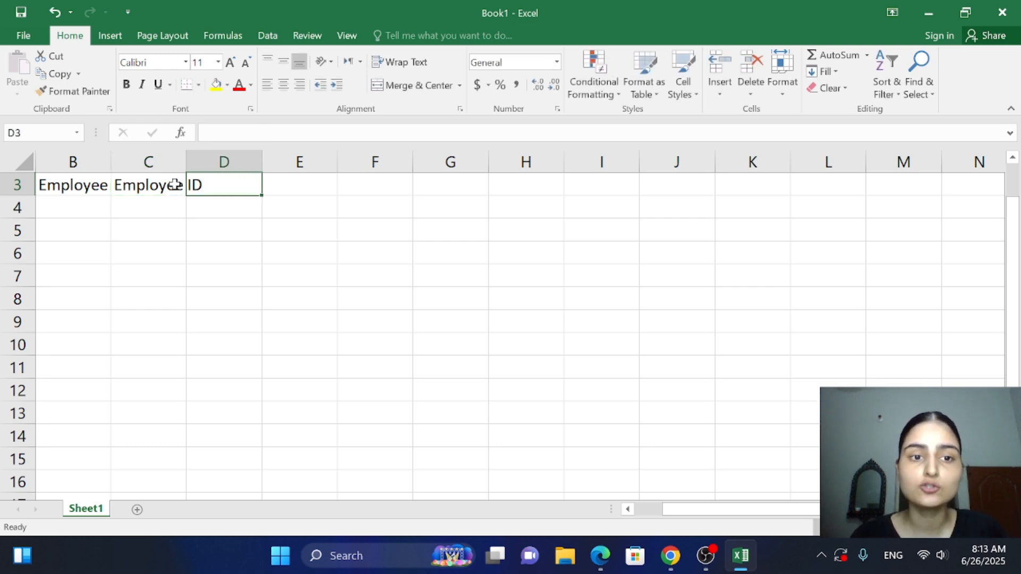
Move the active cell back and forth along row 3 out to column L, ending at D3
{"action": "key", "text": "Tab"}
{"action": "key", "text": "Tab"}
{"action": "key", "text": "Tab"}
{"action": "key", "text": "Tab"}
{"action": "key", "text": "Tab"}
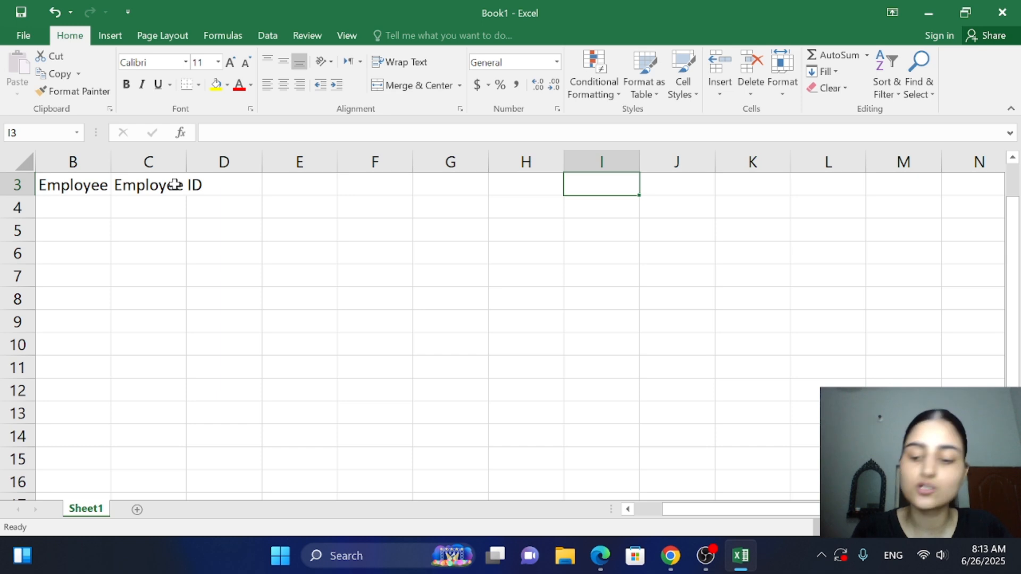
{"action": "key", "text": "Right"}
{"action": "key", "text": "Right"}
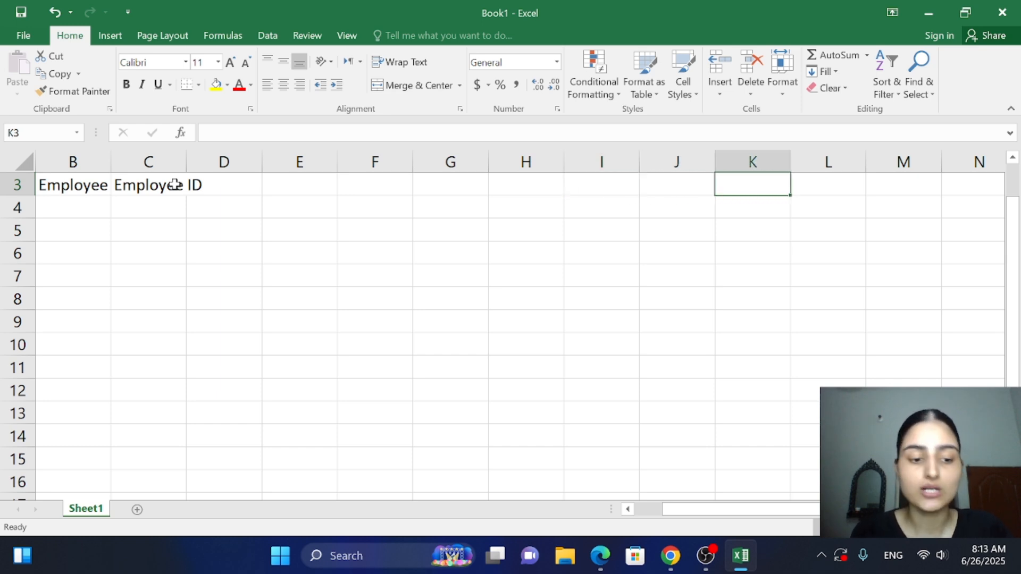
{"action": "key", "text": "Left"}
{"action": "key", "text": "Left"}
{"action": "key", "text": "Left"}
{"action": "key", "text": "Right"}
{"action": "key", "text": "Right"}
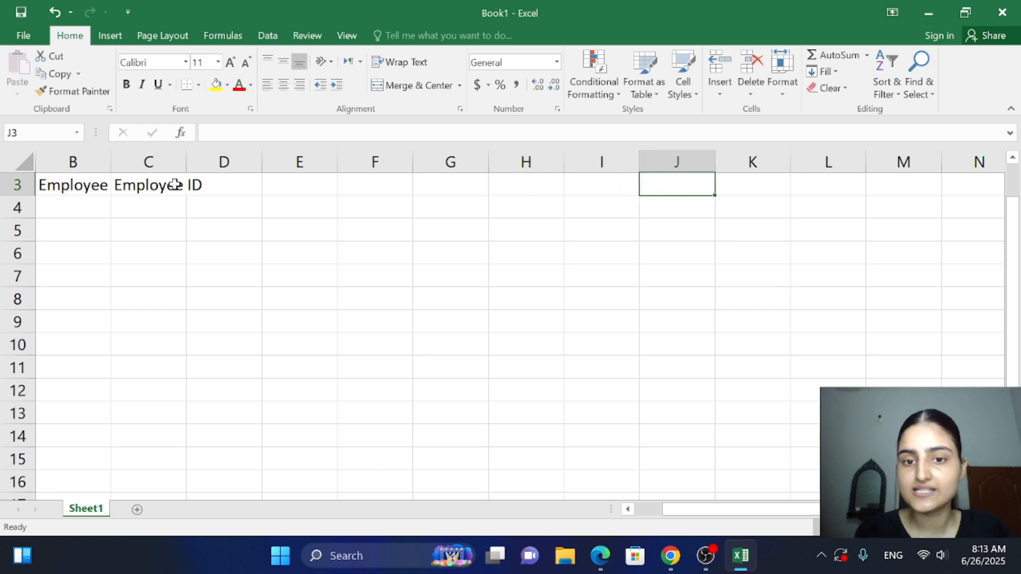
{"action": "key", "text": "Left"}
{"action": "key", "text": "Left"}
{"action": "key", "text": "Left"}
{"action": "key", "text": "Right"}
{"action": "key", "text": "Right"}
{"action": "key", "text": "Right"}
{"action": "key", "text": "Right"}
{"action": "key", "text": "Right"}
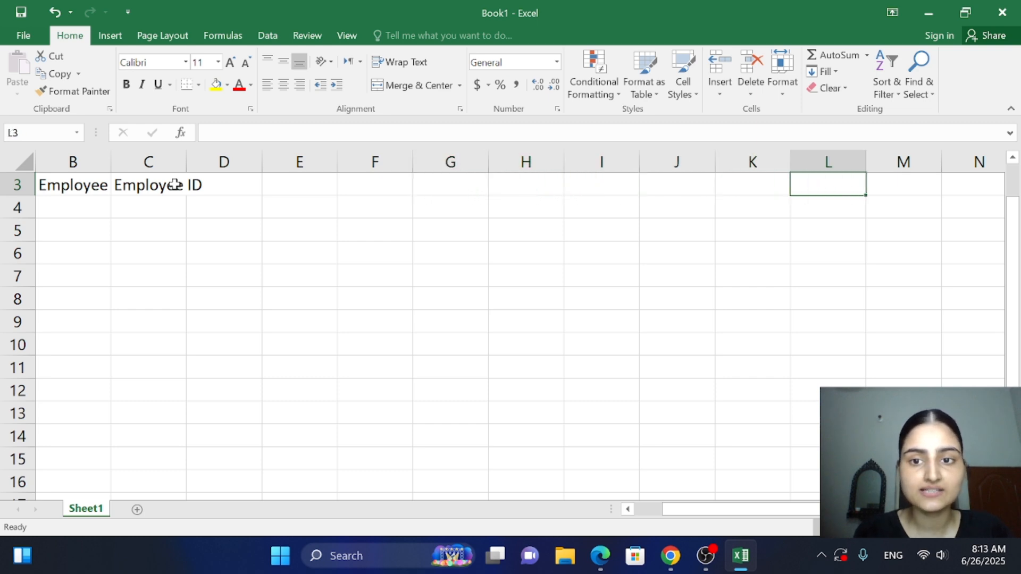
{"action": "key", "text": "Left"}
{"action": "key", "text": "Left"}
{"action": "key", "text": "Left"}
{"action": "key", "text": "Left"}
{"action": "key", "text": "Left"}
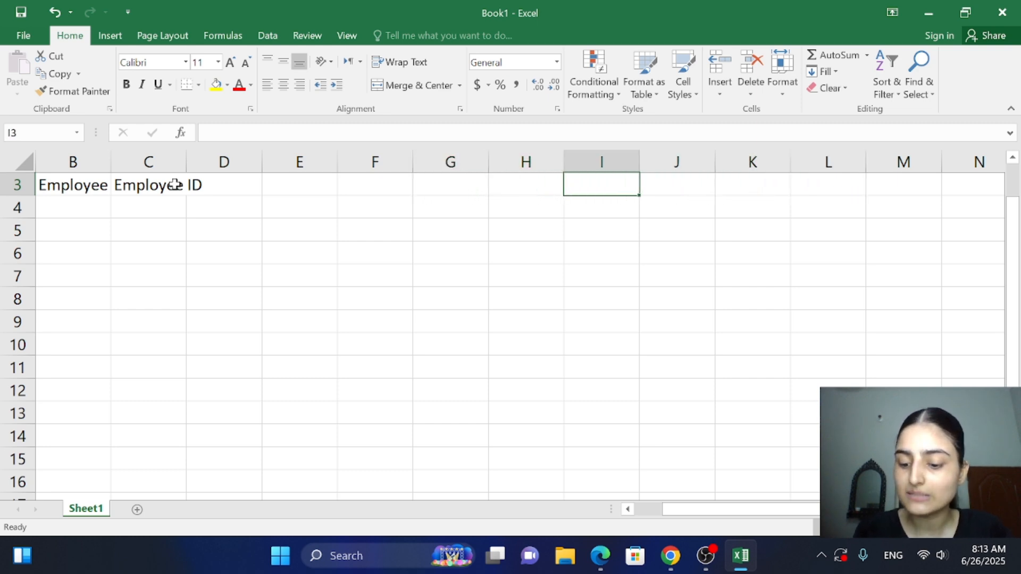
{"action": "key", "text": "Left"}
{"action": "key", "text": "Left"}
{"action": "key", "text": "Left"}
{"action": "key", "text": "Left"}
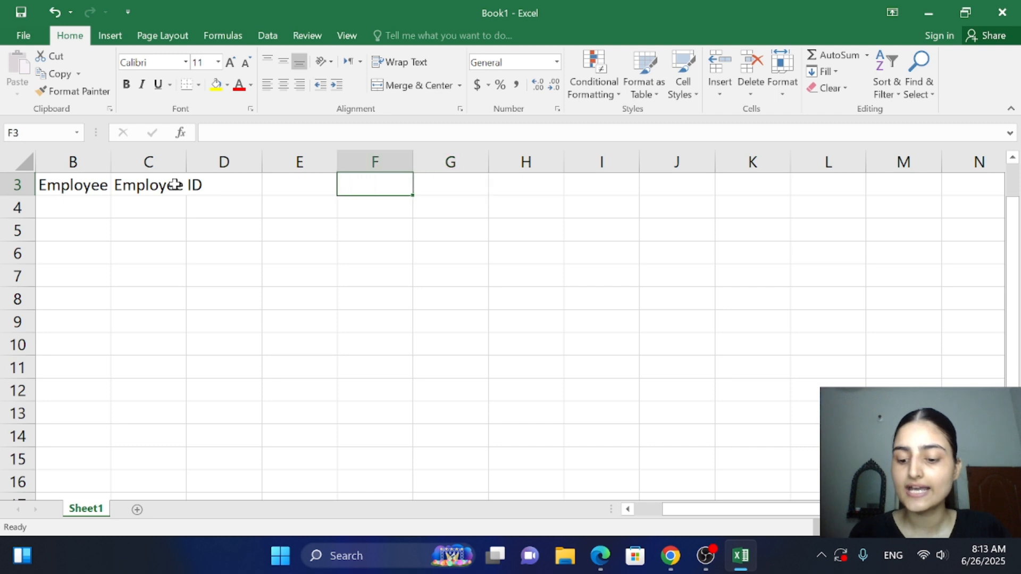
{"action": "key", "text": "Right"}
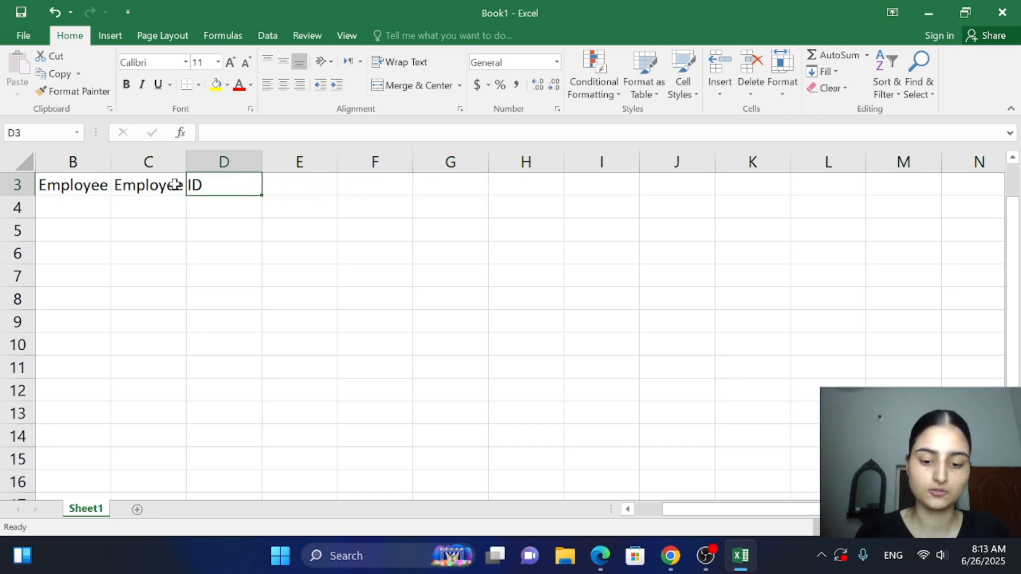
Enter Department as the third column header in cell D3
{"action": "key", "text": "BackSpace"}
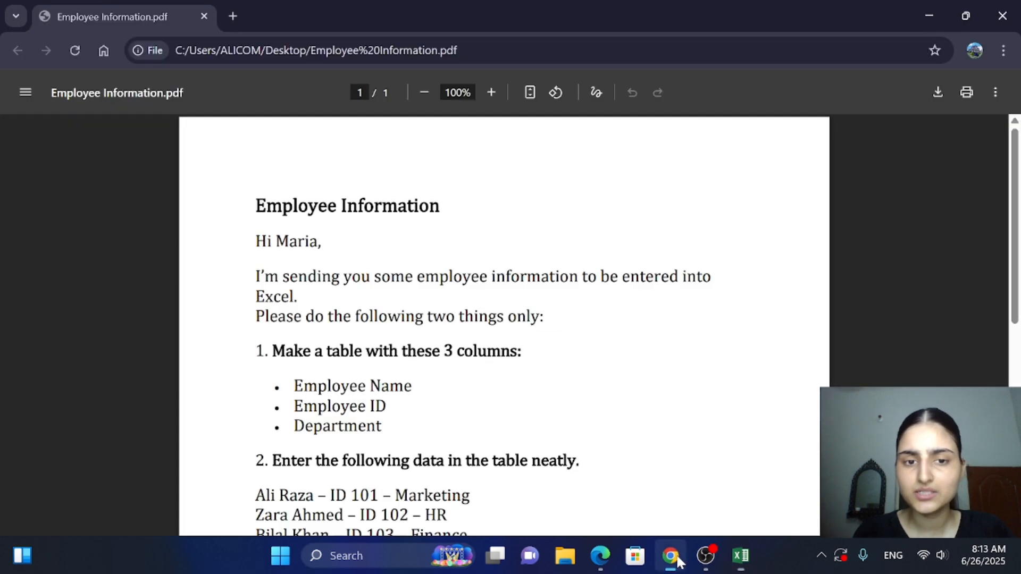
{"action": "left_click", "coordinate": [676, 559]}
{"action": "left_click", "coordinate": [678, 561]}
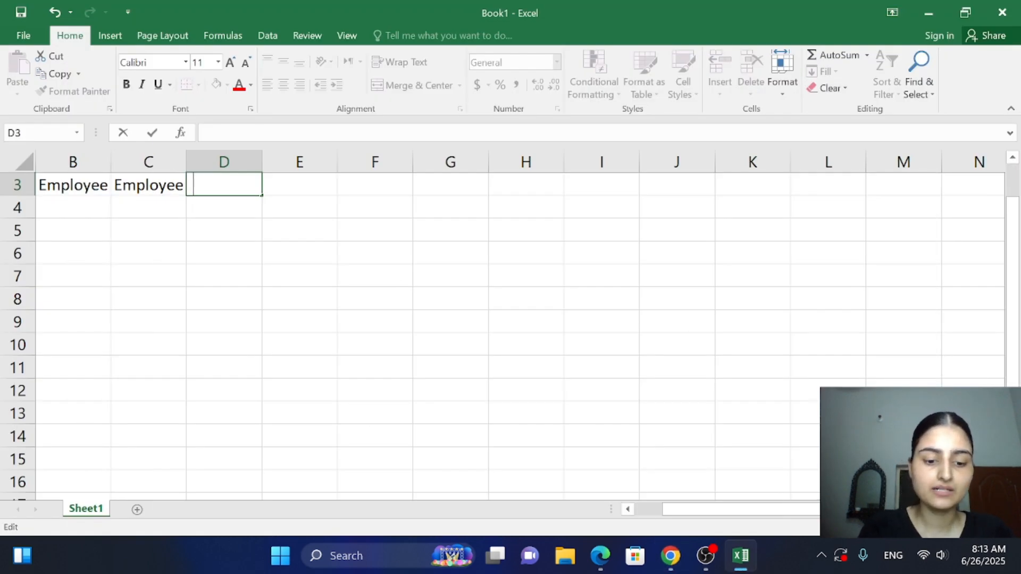
{"action": "type", "text": "Department"}
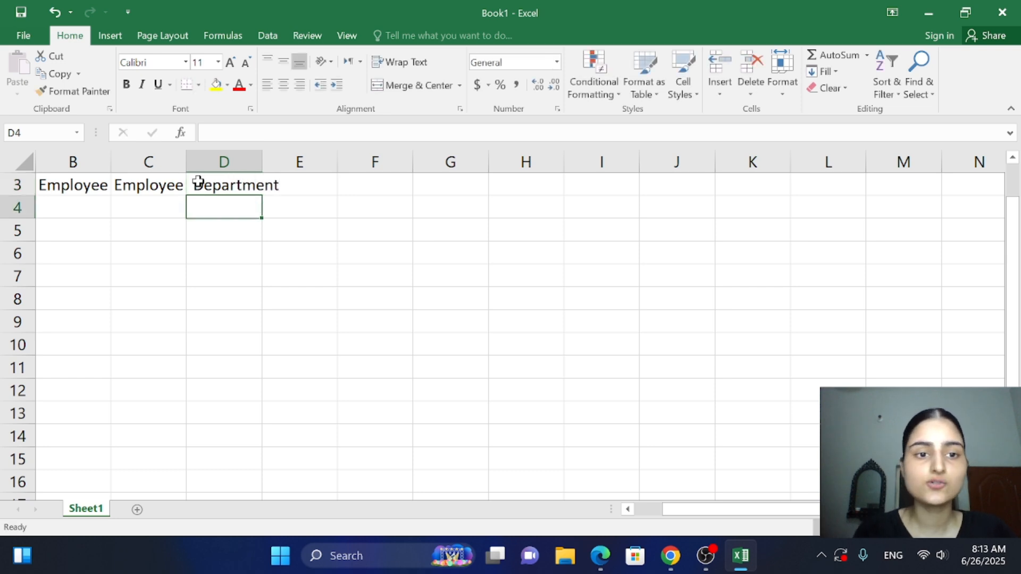
{"action": "left_click", "coordinate": [301, 184]}
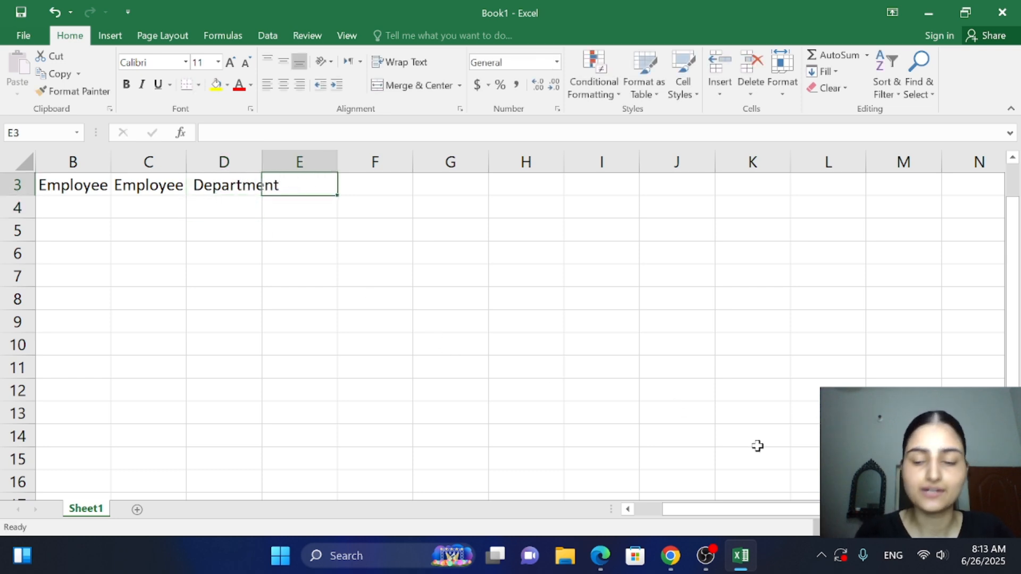
Select the cells from E3 to A3 and delete the three column headers in row 3
{"action": "left_click_drag", "start_coordinate": [950, 528], "coordinate": [956, 529]}
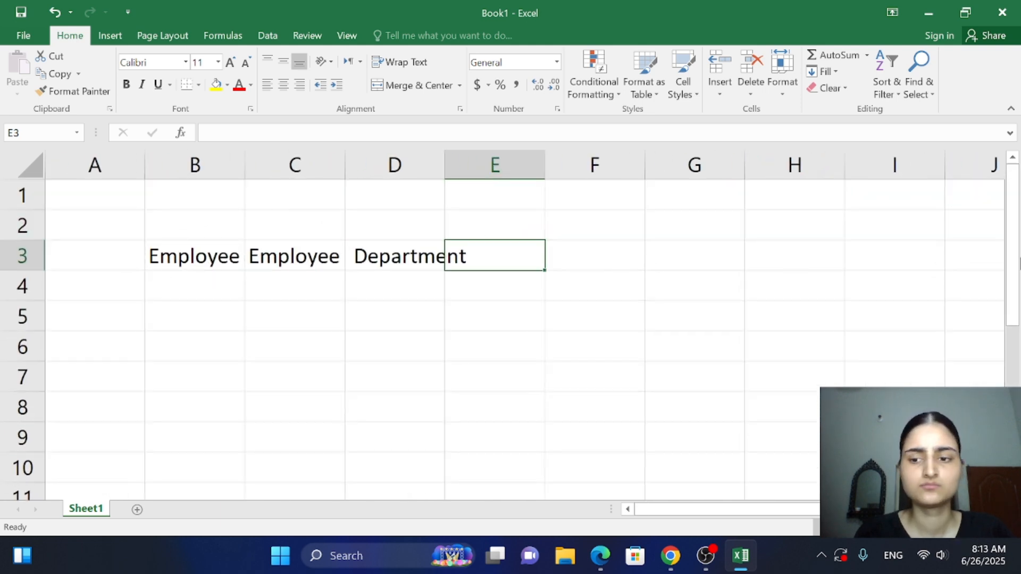
{"action": "left_click", "coordinate": [944, 528]}
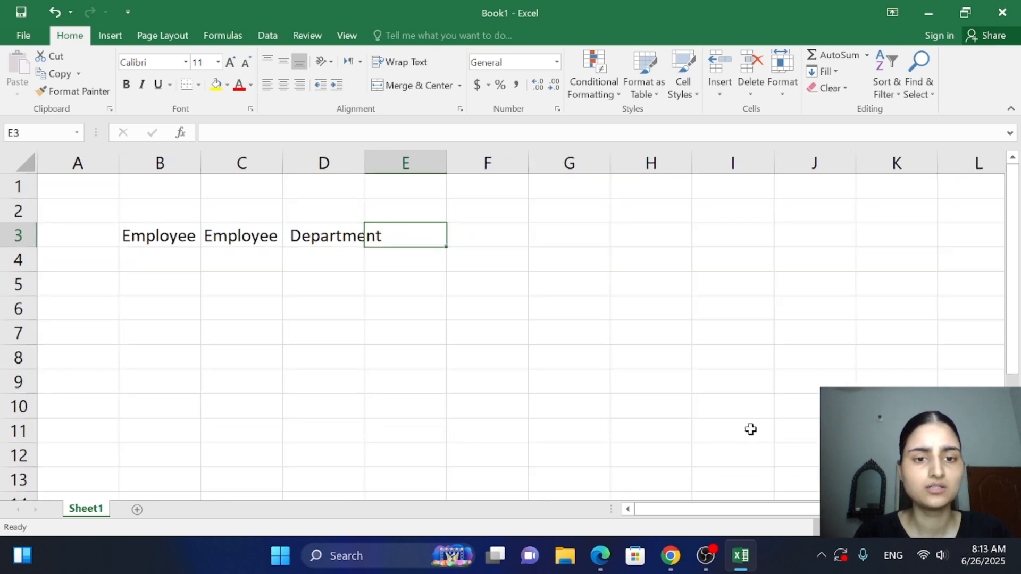
{"action": "scroll", "coordinate": [751, 429], "scroll_direction": "up", "scroll_amount": 1, "text": "ctrl"}
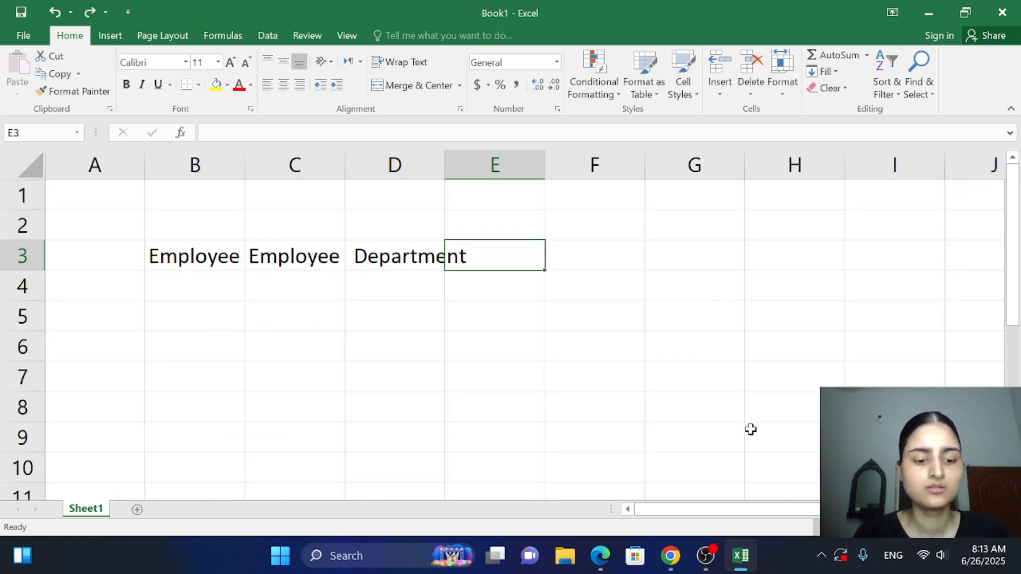
{"action": "scroll", "coordinate": [750, 429], "scroll_direction": "down", "scroll_amount": 1}
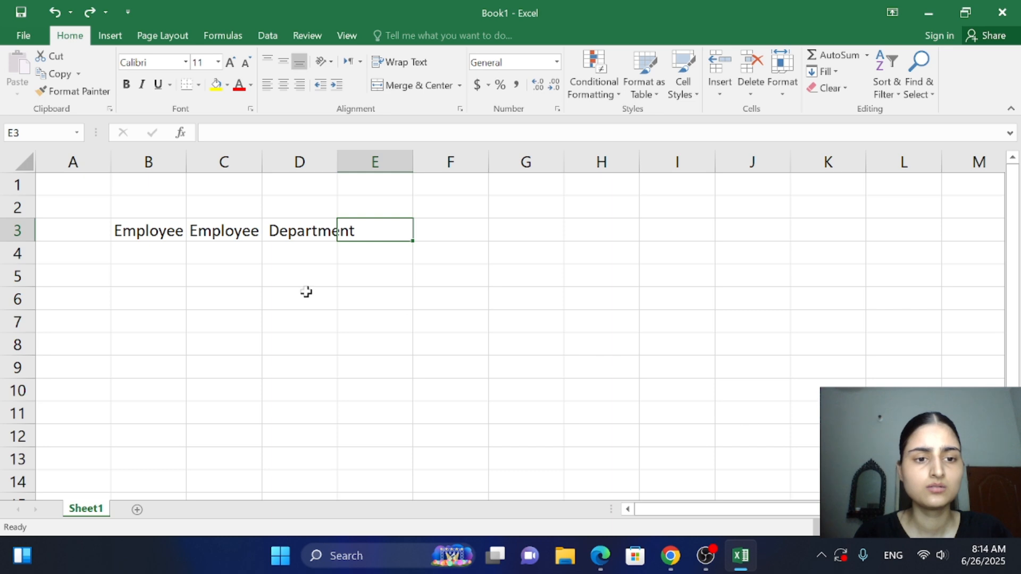
{"action": "left_click", "coordinate": [340, 261]}
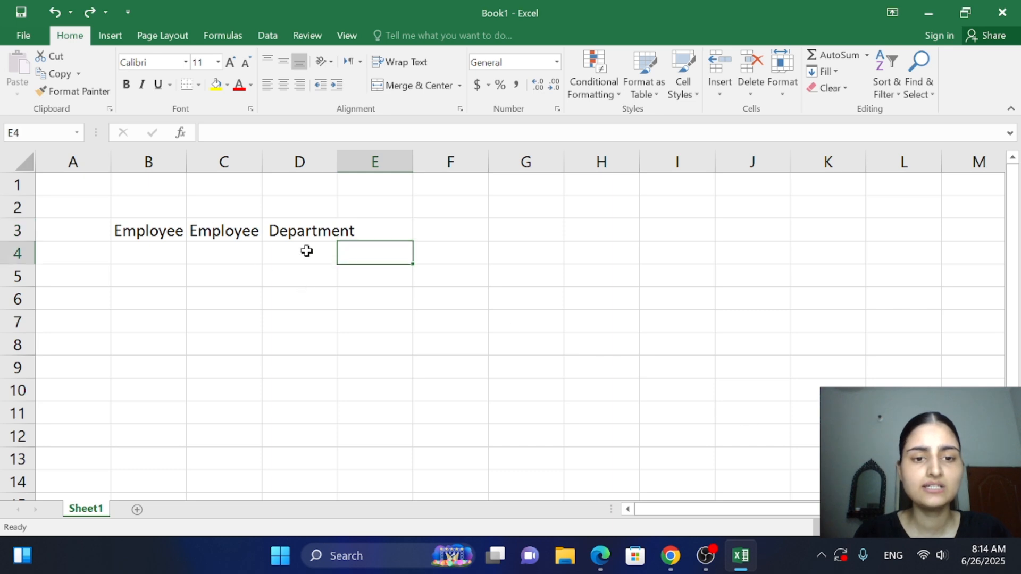
{"action": "left_click", "coordinate": [79, 230]}
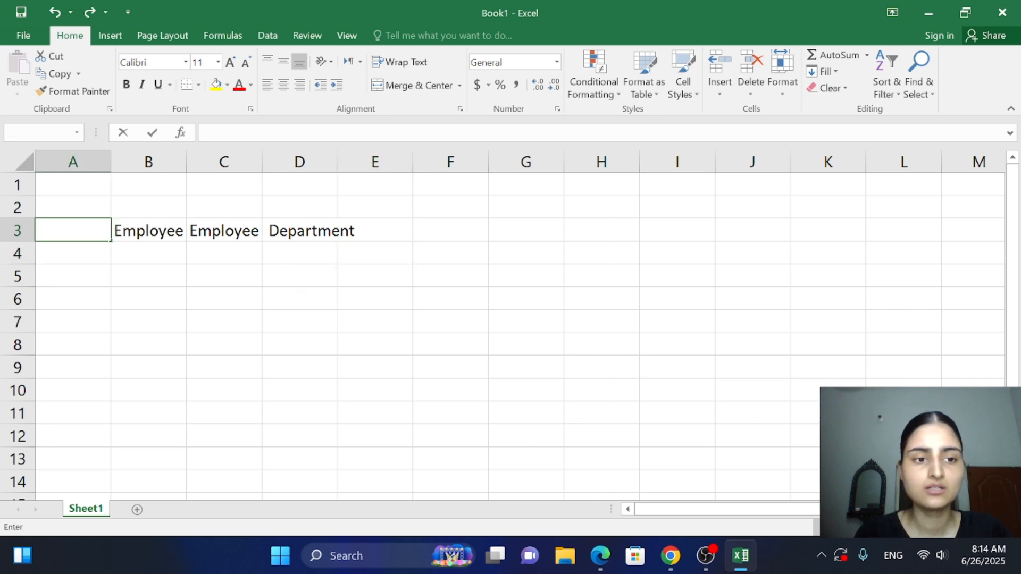
{"action": "left_click", "coordinate": [387, 223]}
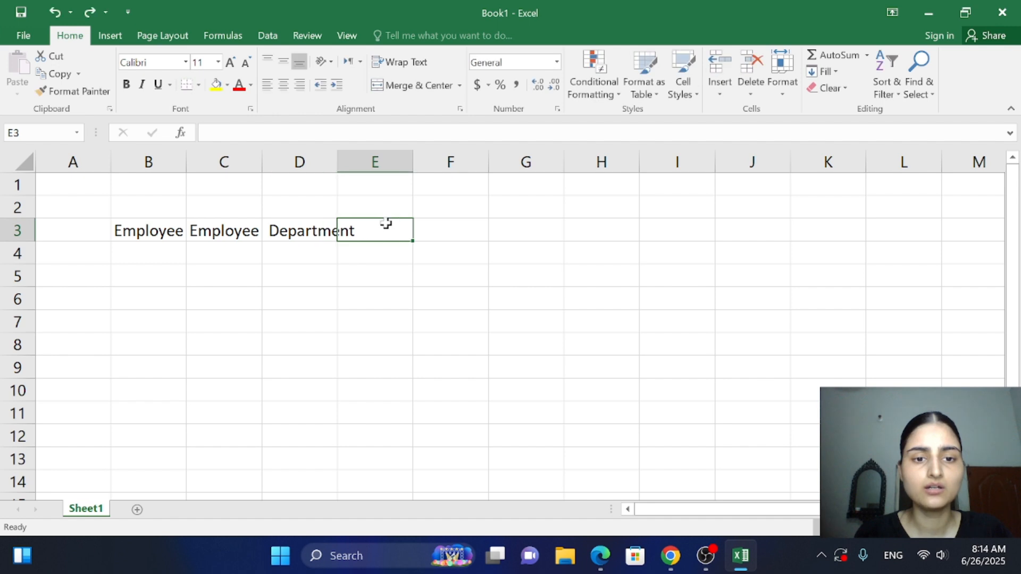
{"action": "left_click_drag", "start_coordinate": [386, 223], "coordinate": [40, 230]}
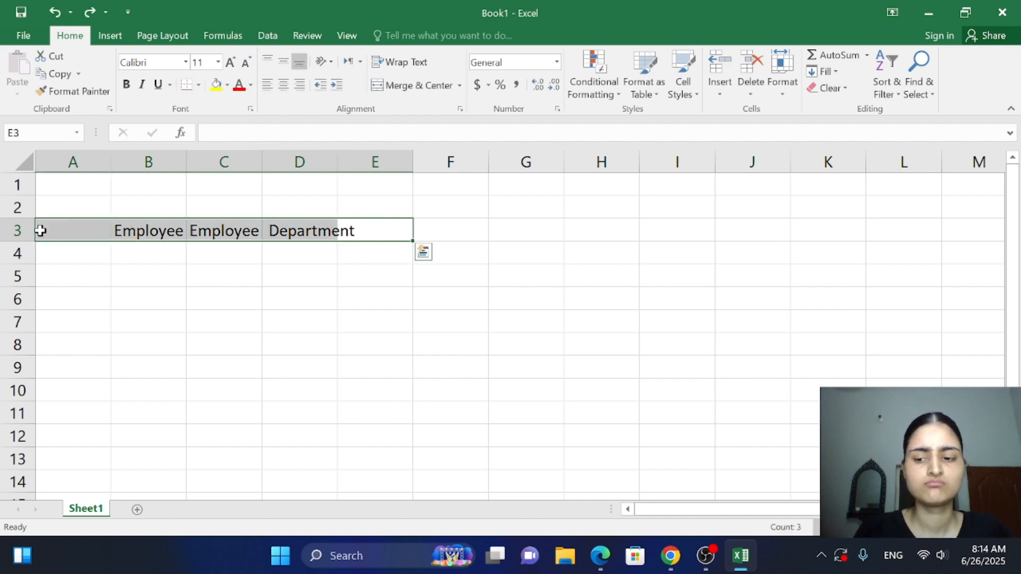
{"action": "key", "text": "Delete"}
Enter Employee ID as a column header in cell A1
{"action": "double_click", "coordinate": [53, 183]}
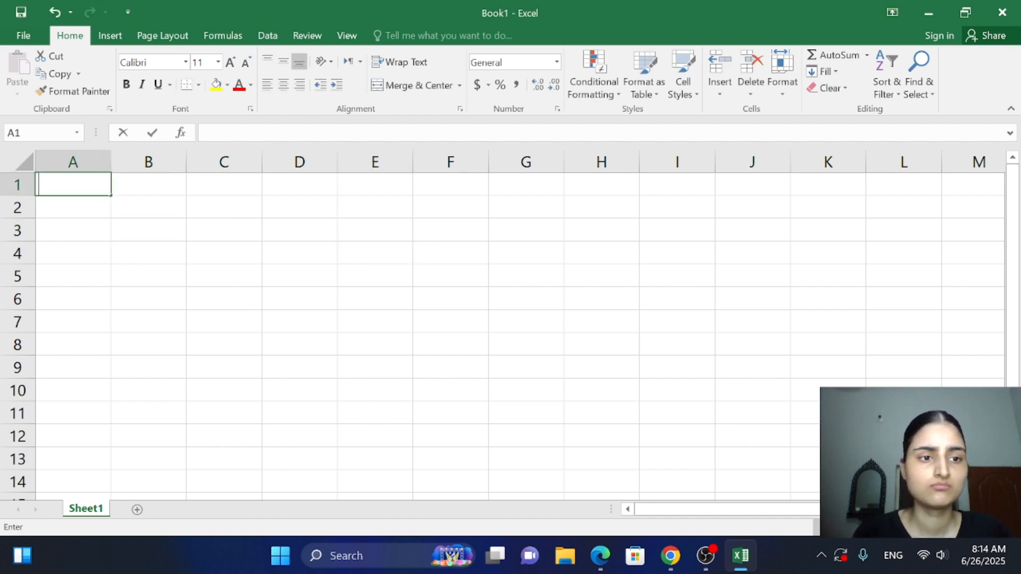
{"action": "type", "text": "Emp"}
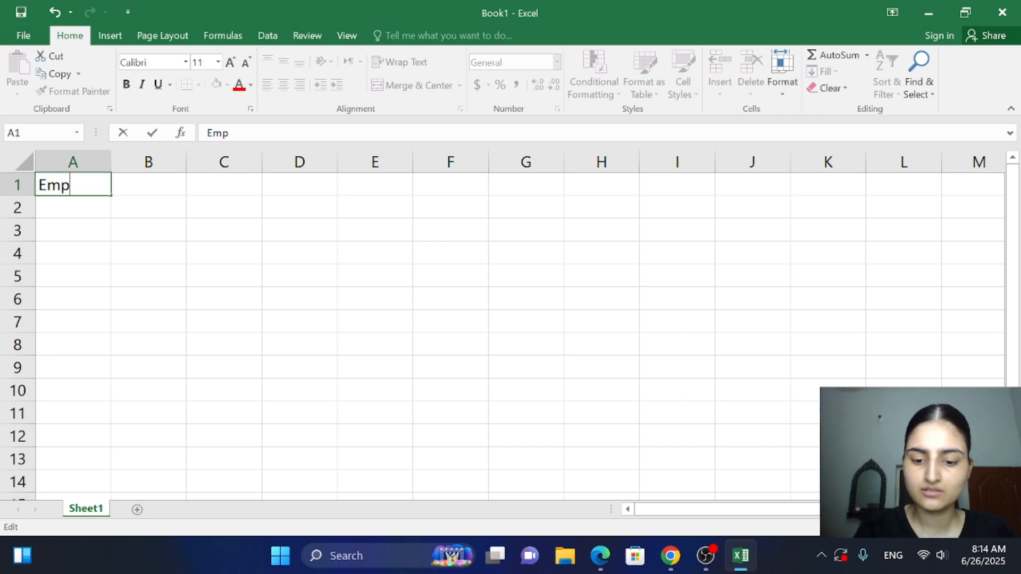
{"action": "type", "text": "loyee"}
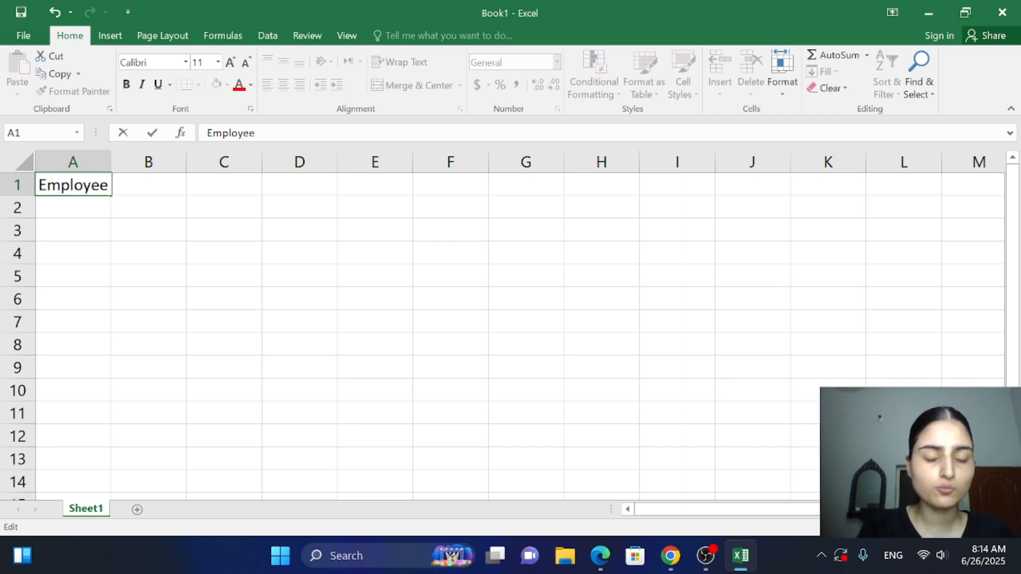
{"action": "type", "text": " ID"}
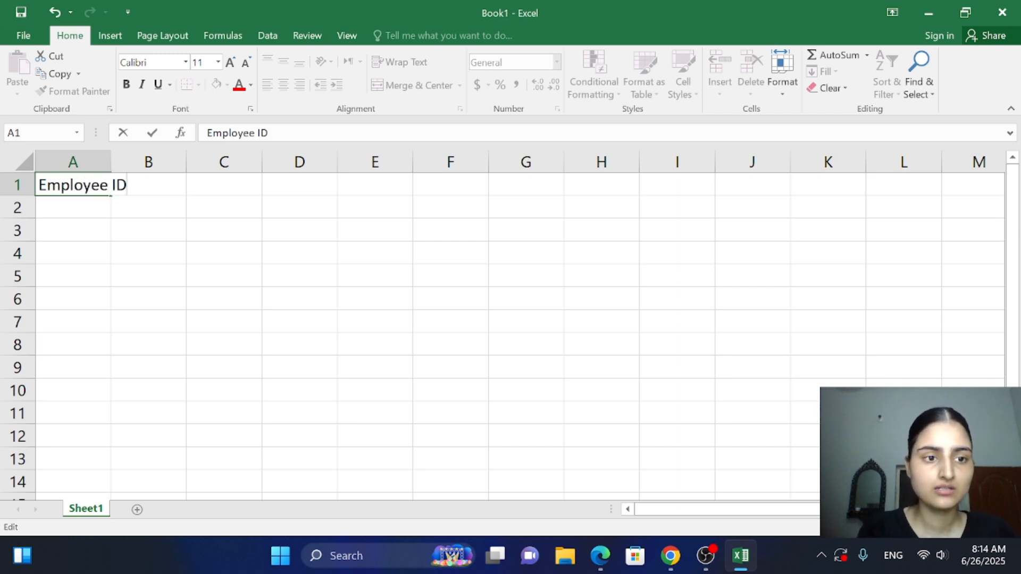
{"action": "double_click", "coordinate": [121, 185]}
{"action": "left_click", "coordinate": [126, 185]}
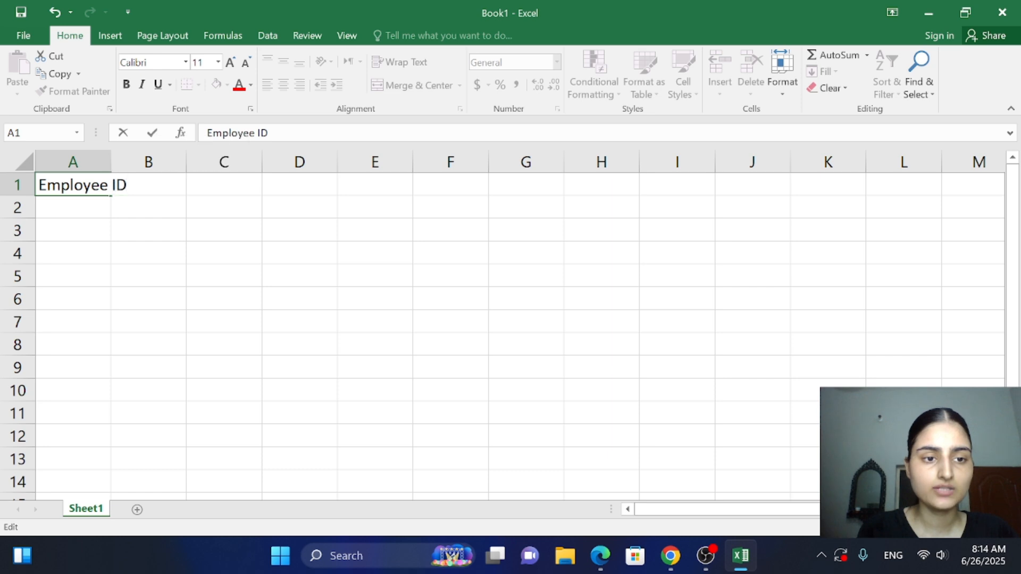
{"action": "left_click", "coordinate": [156, 186]}
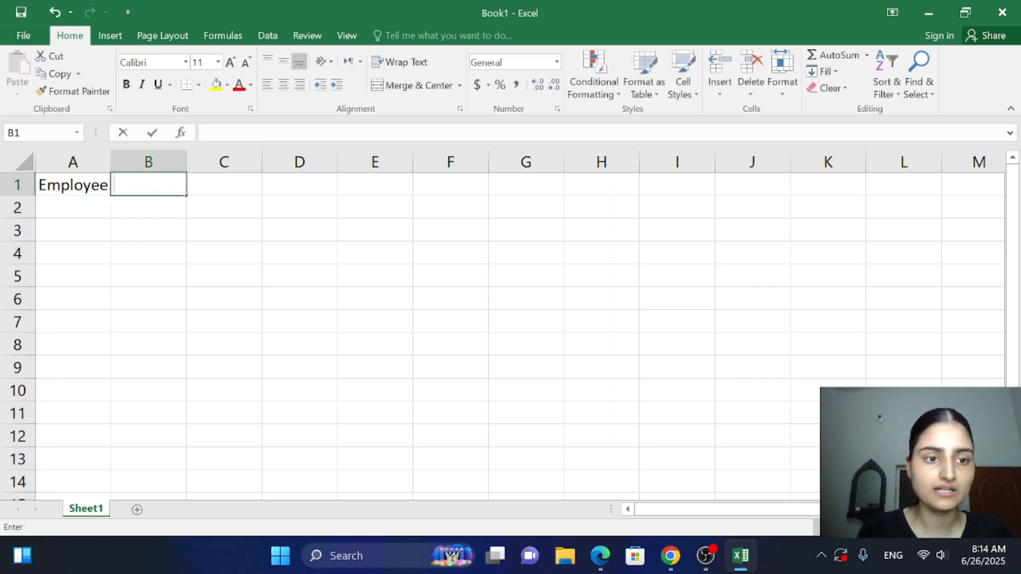
Change the header in cell A1 to Employee Name
{"action": "double_click", "coordinate": [105, 185]}
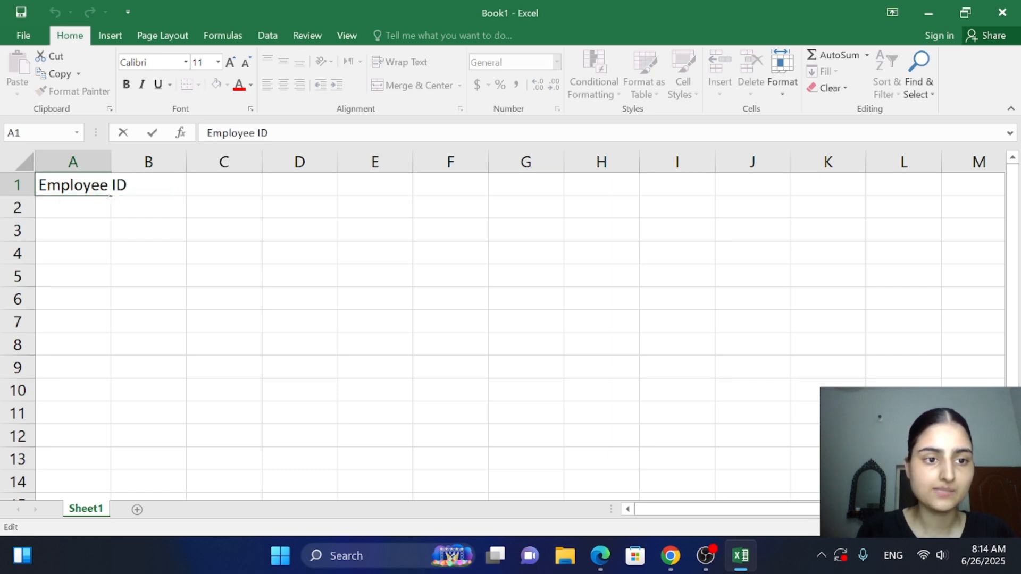
{"action": "key", "text": "BackSpace"}
{"action": "key", "text": "BackSpace"}
{"action": "key", "text": "BackSpace"}
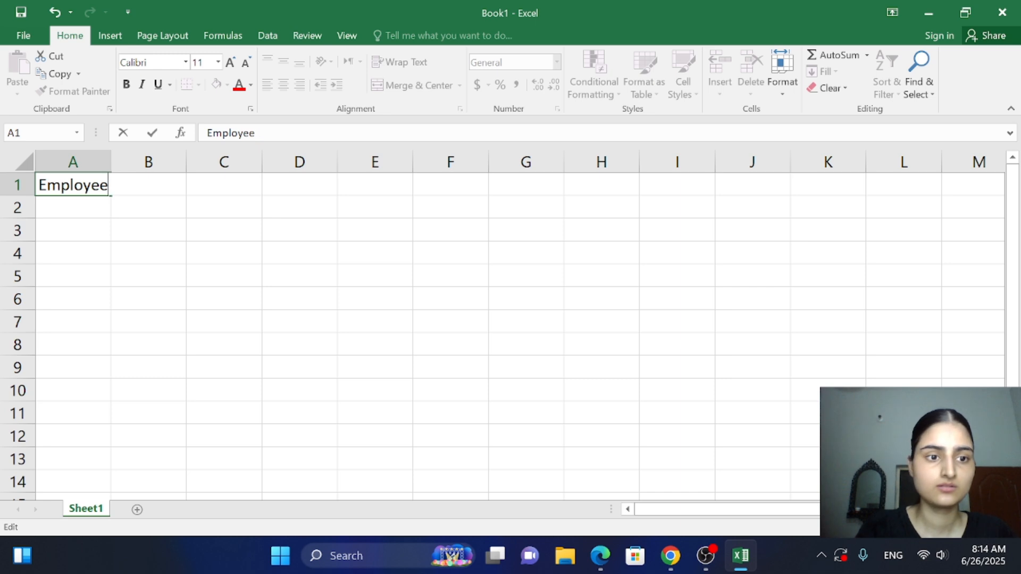
{"action": "type", "text": "Name"}
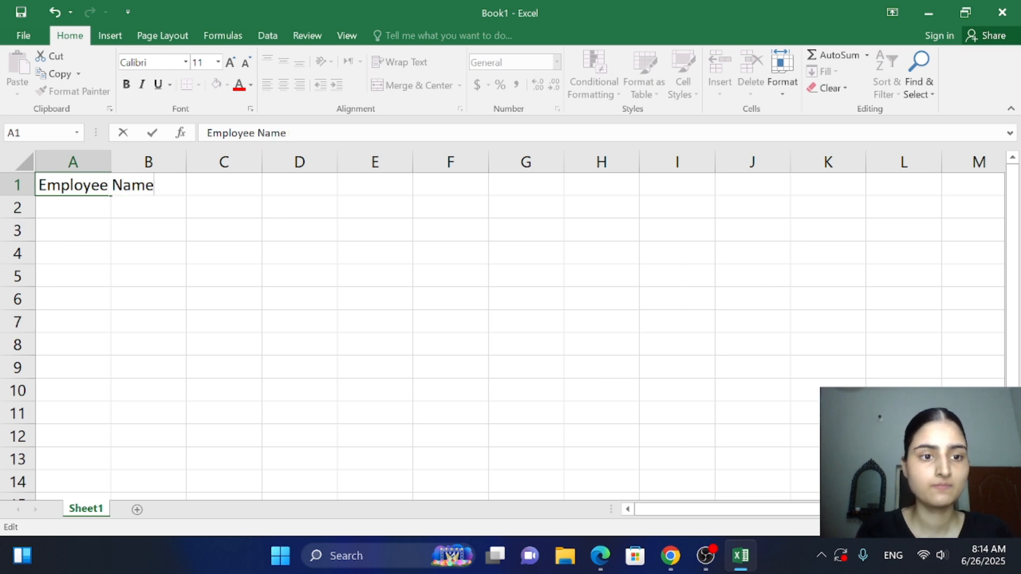
Enter Employee ID as the second column header in cell B1
{"action": "left_click", "coordinate": [126, 182]}
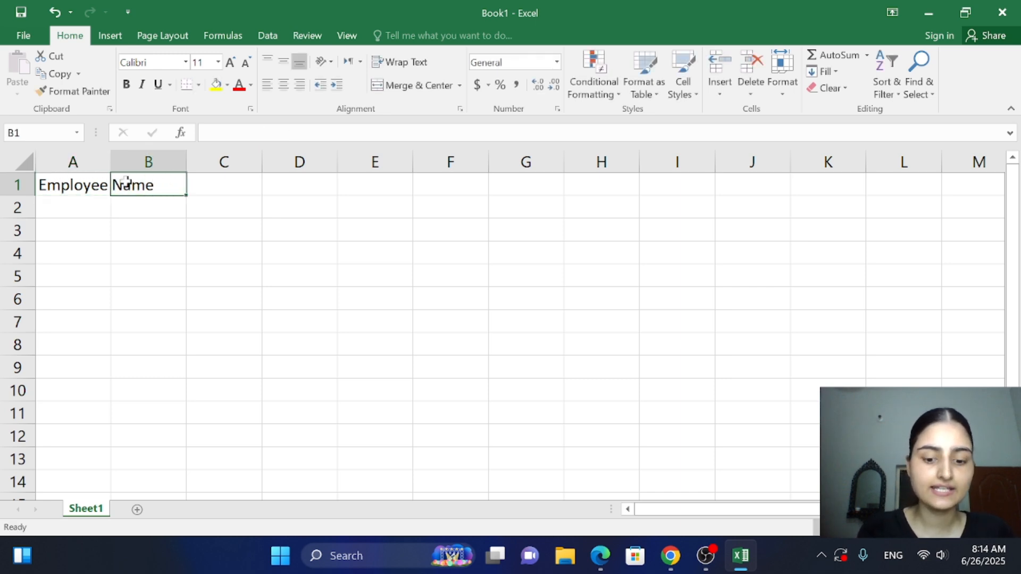
{"action": "type", "text": "E"}
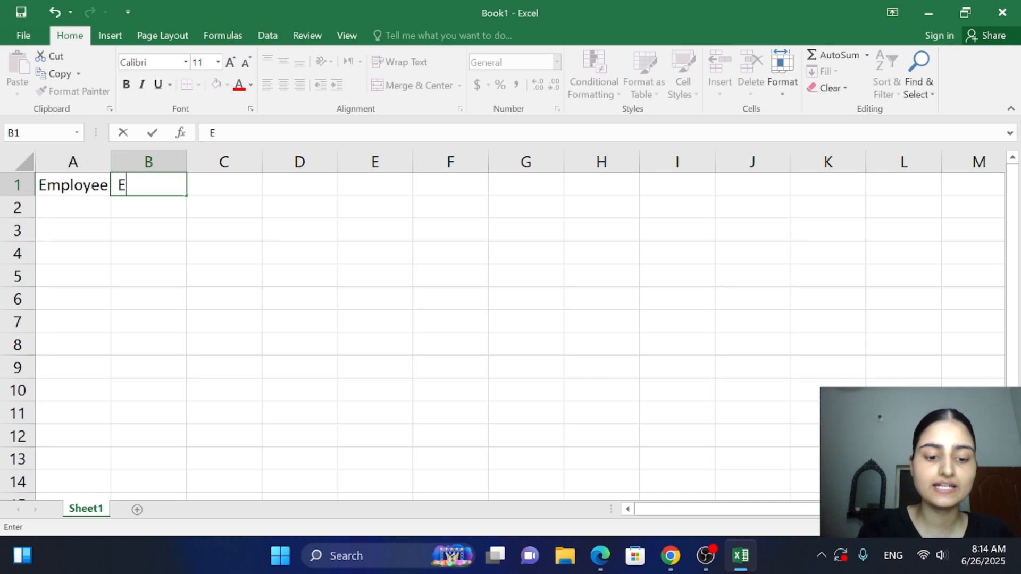
{"action": "type", "text": "mployee"}
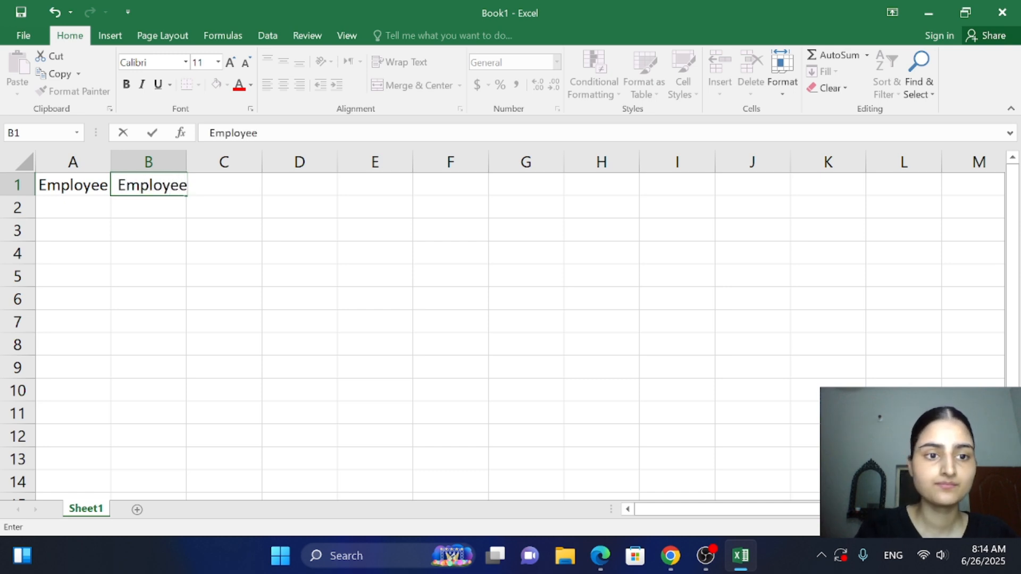
{"action": "type", "text": " ID"}
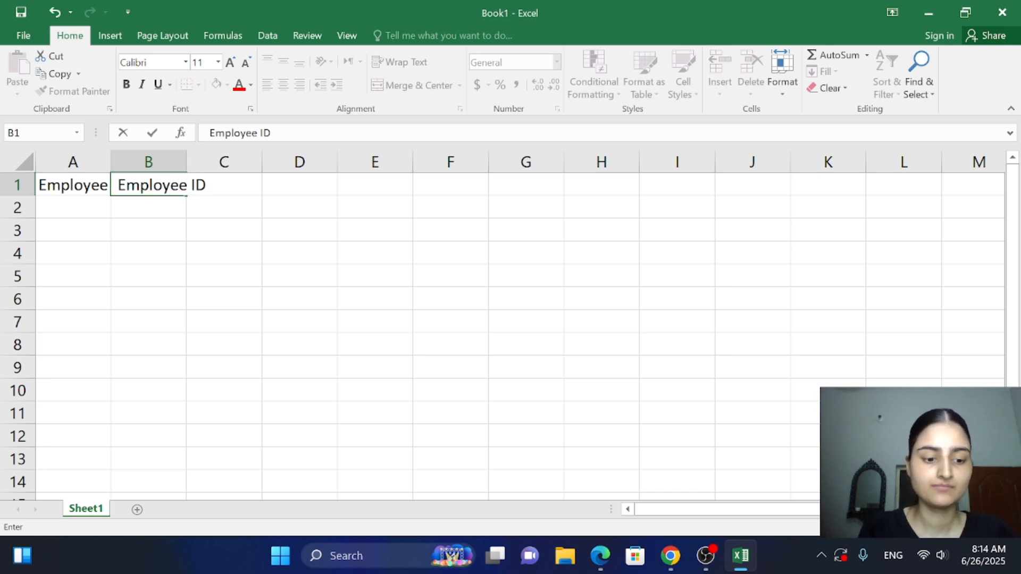
{"action": "key", "text": "Tab"}
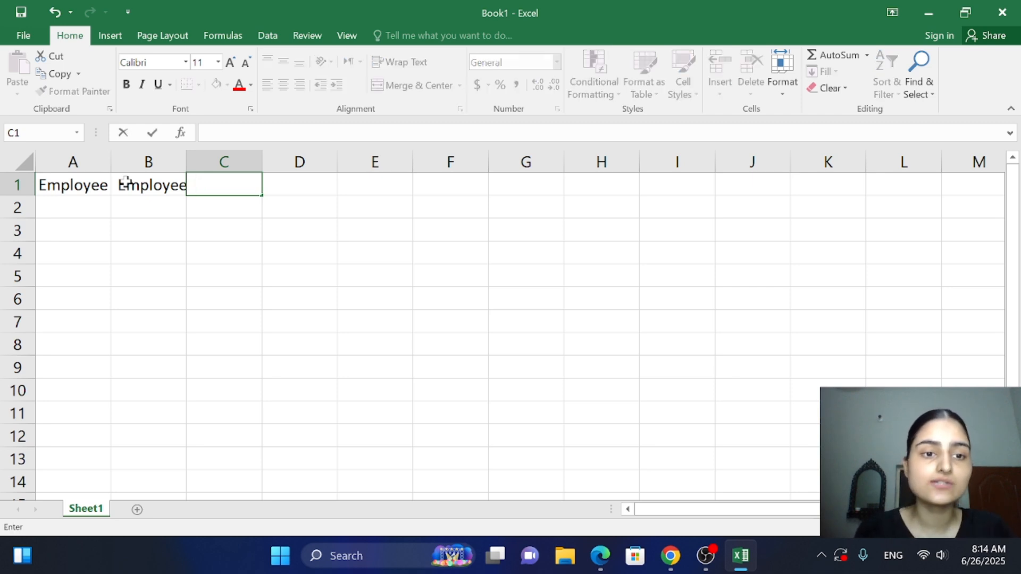
Enter Department as the third column header in cell C1
{"action": "type", "text": "D"}
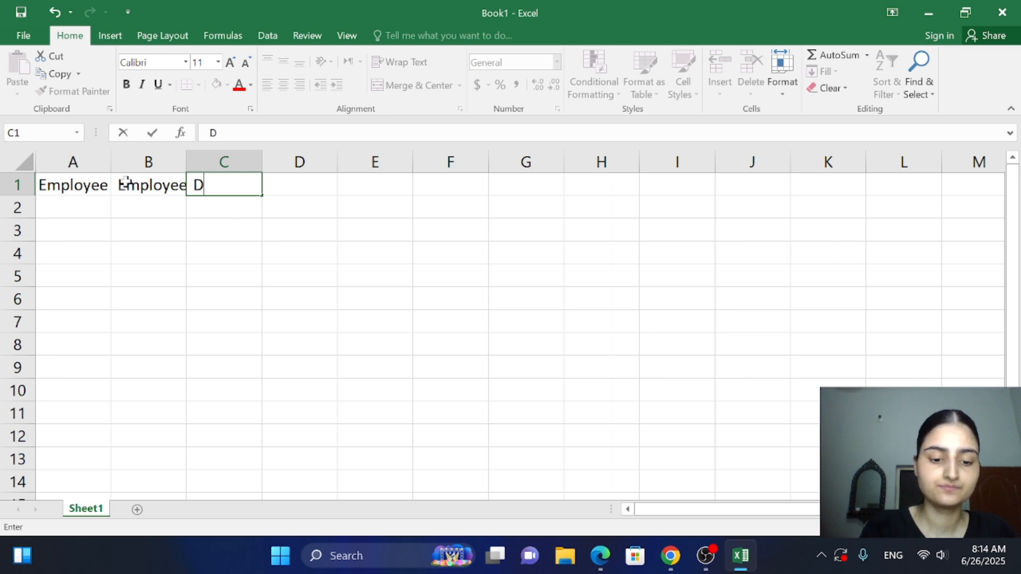
{"action": "type", "text": "epartmenr"}
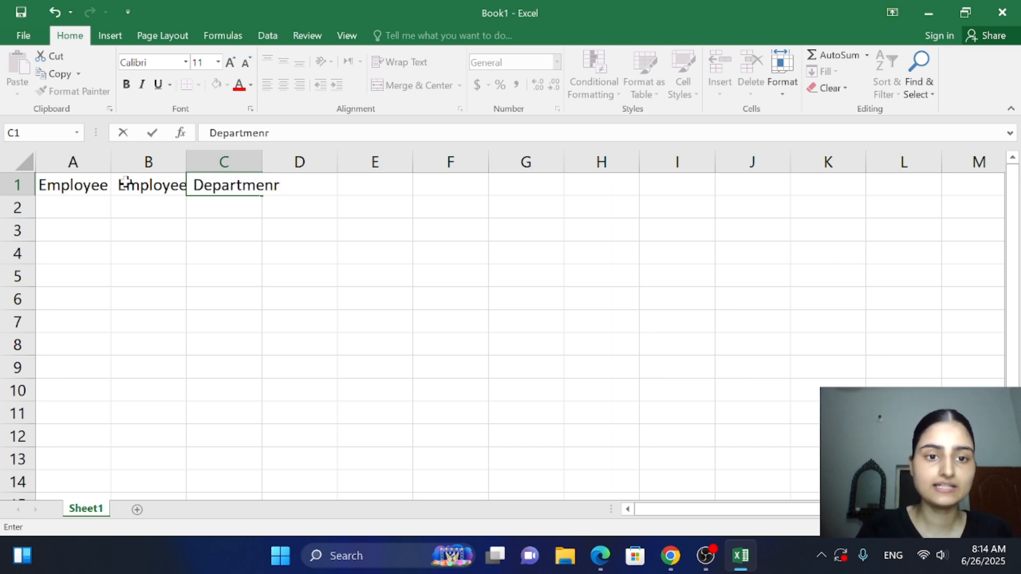
{"action": "key", "text": "BackSpace"}
{"action": "type", "text": "t"}
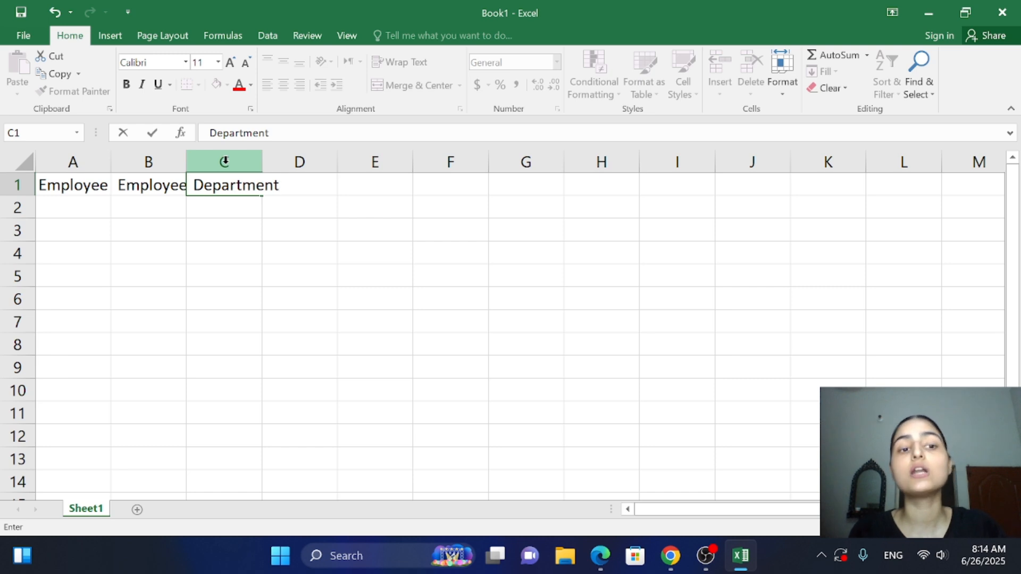
{"action": "left_click", "coordinate": [206, 200]}
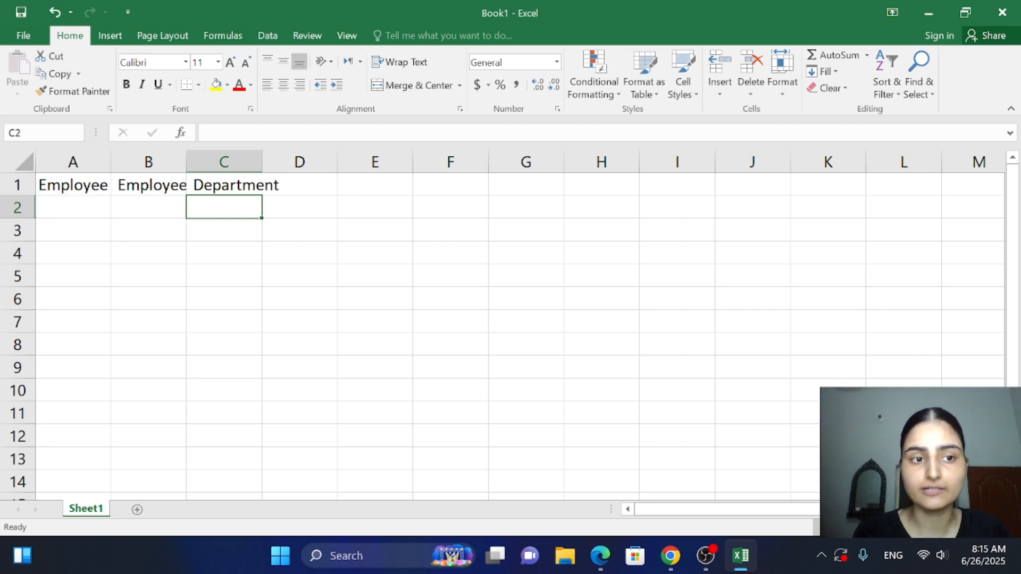
Check the full header text in cells B1 and A1, which is cut off by the narrow columns
{"action": "left_click", "coordinate": [148, 182]}
{"action": "double_click", "coordinate": [148, 182]}
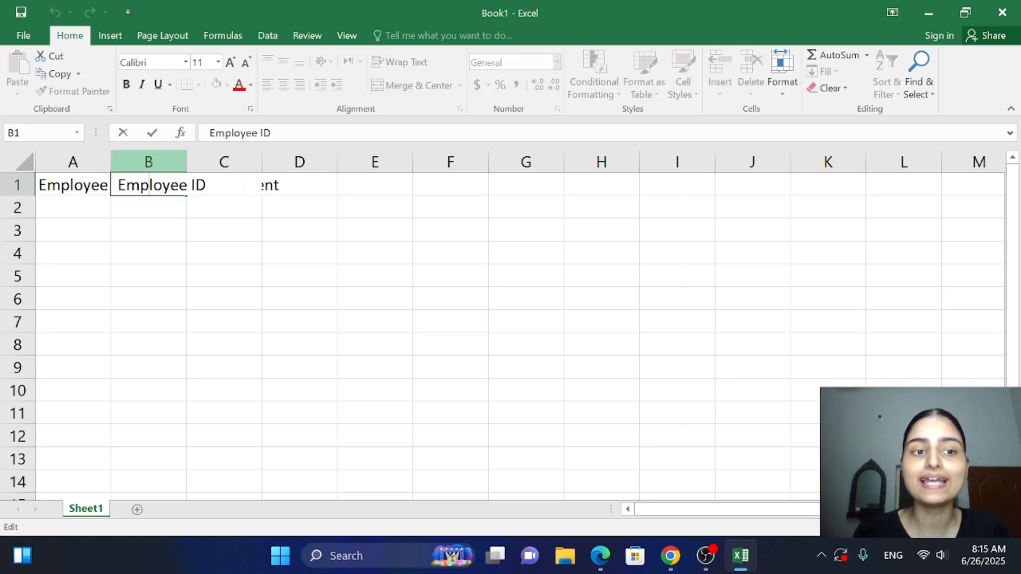
{"action": "left_click", "coordinate": [129, 362]}
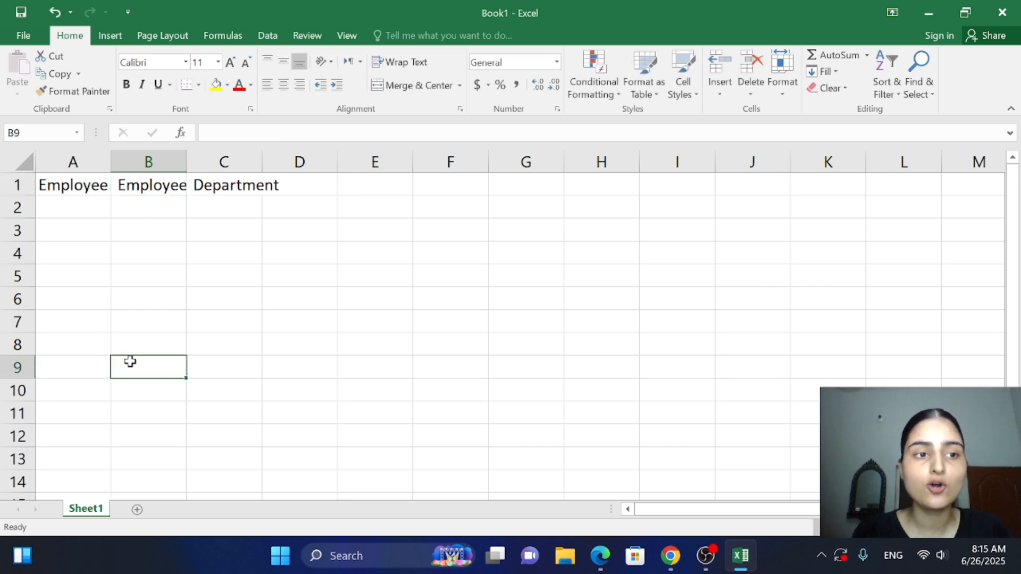
{"action": "double_click", "coordinate": [83, 185]}
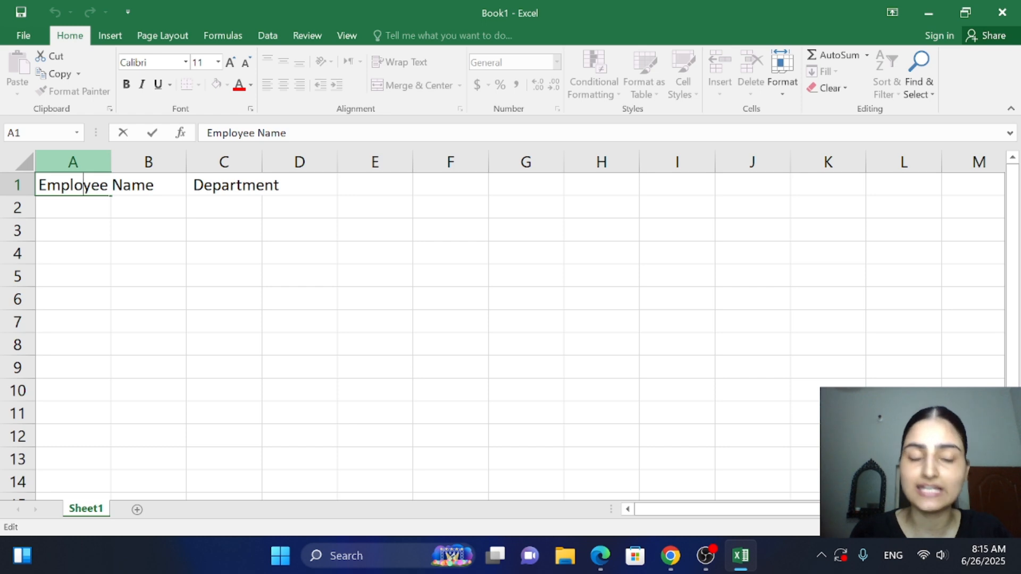
{"action": "left_click", "coordinate": [165, 199]}
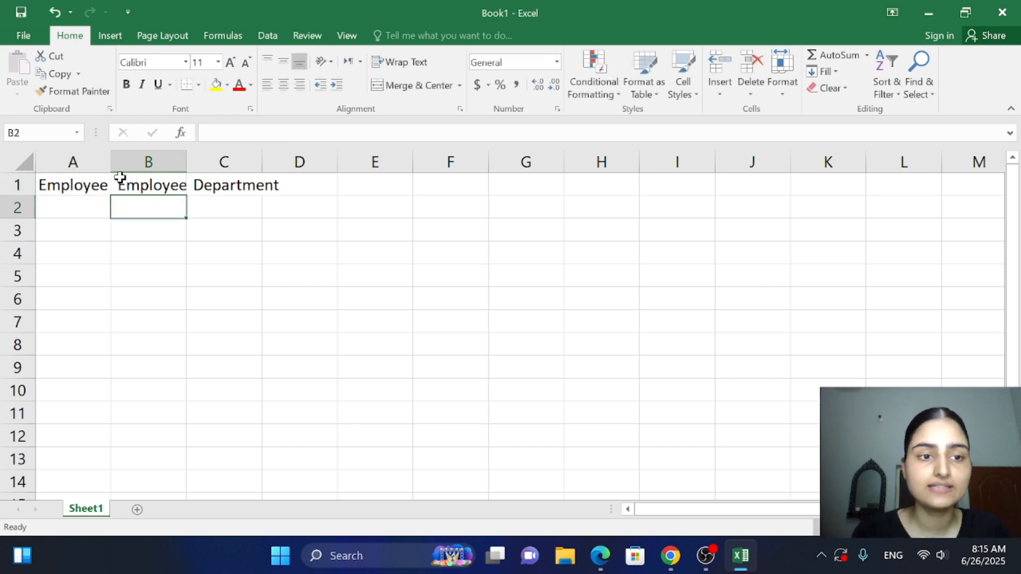
{"action": "left_click", "coordinate": [83, 159]}
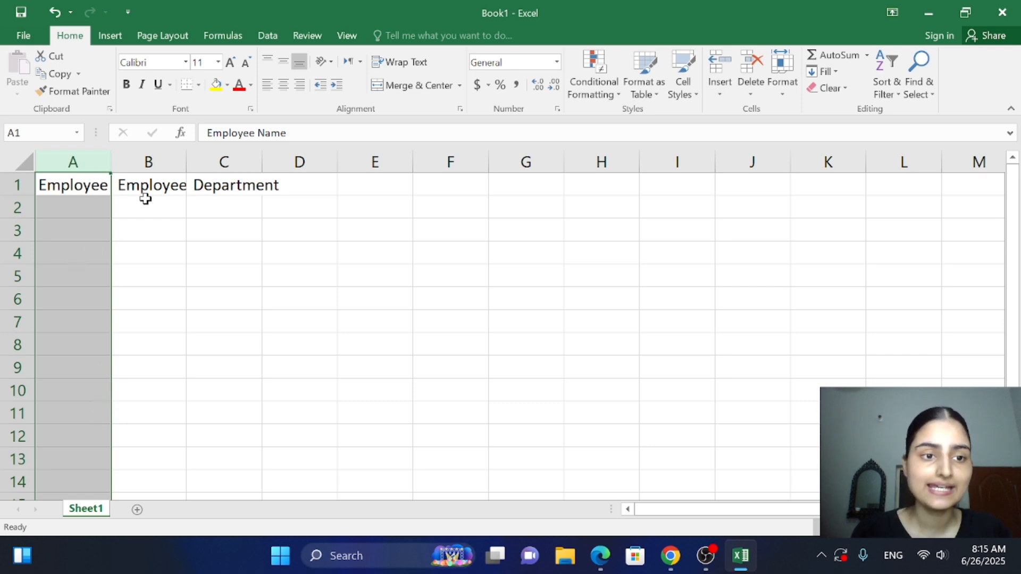
{"action": "left_click", "coordinate": [148, 228]}
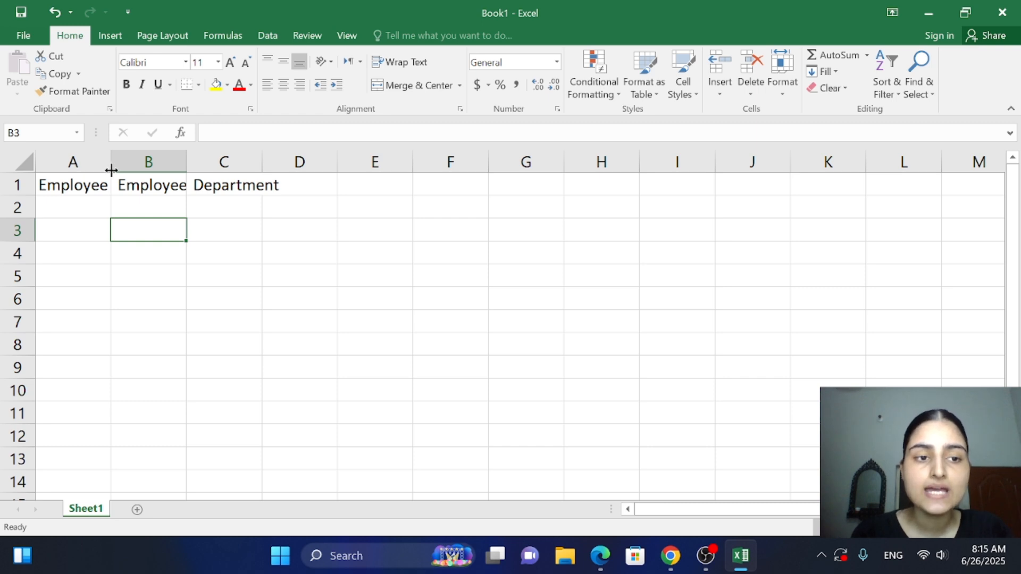
Widen column A and fit its width to the Employee Name header
{"action": "left_click_drag", "start_coordinate": [112, 170], "coordinate": [138, 173]}
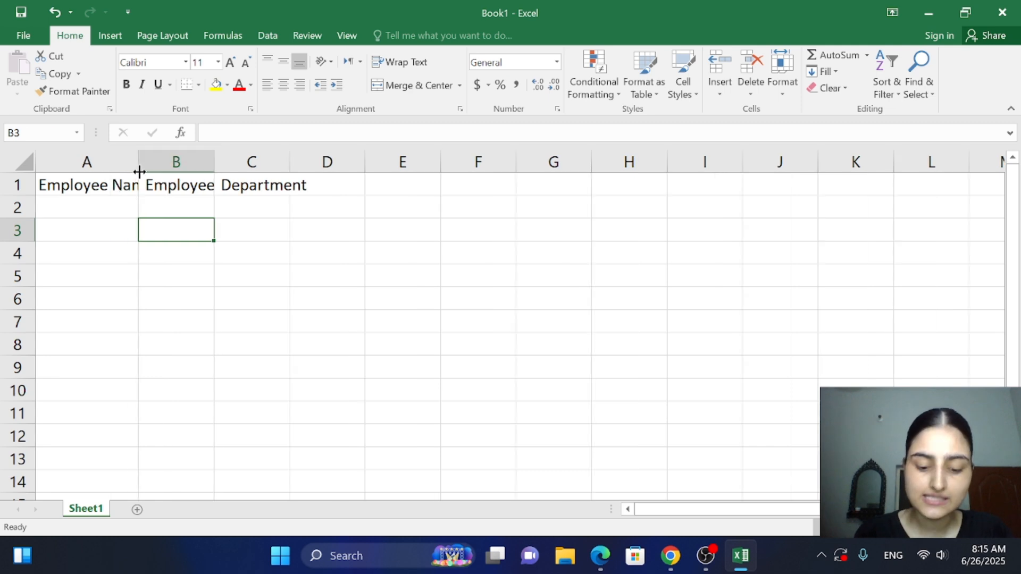
{"action": "left_click_drag", "start_coordinate": [139, 172], "coordinate": [175, 175]}
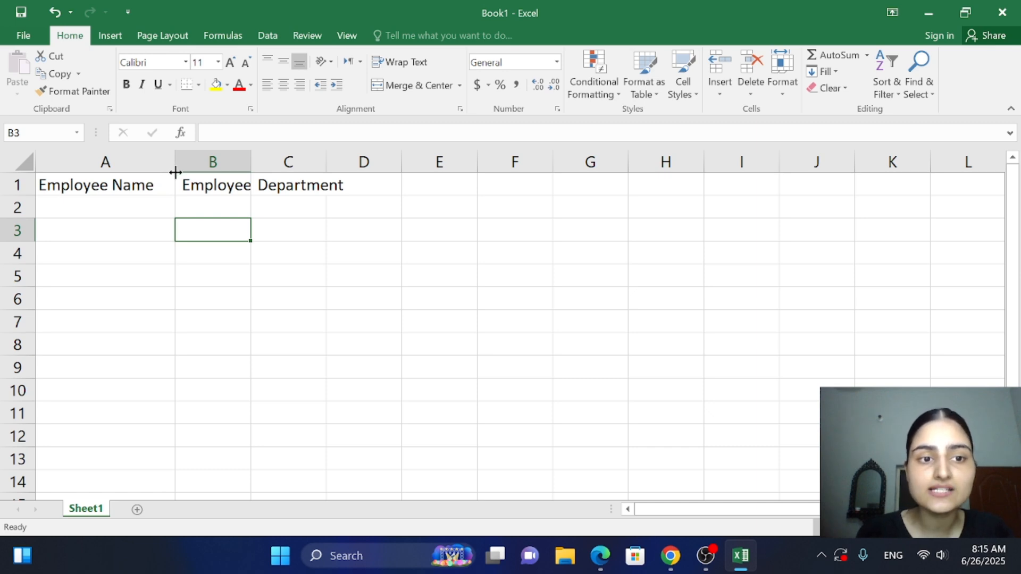
{"action": "double_click", "coordinate": [175, 172]}
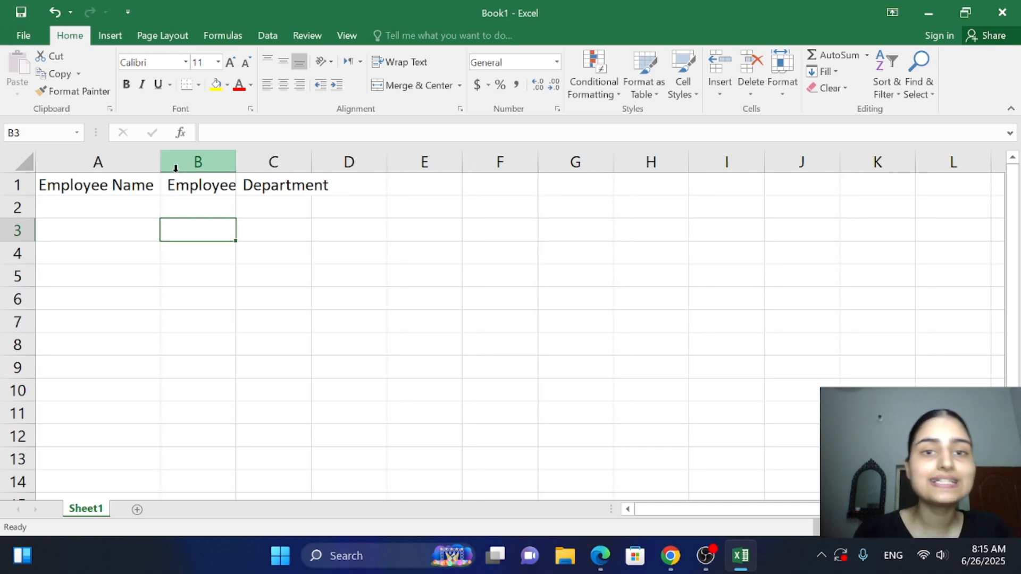
{"action": "left_click", "coordinate": [75, 189]}
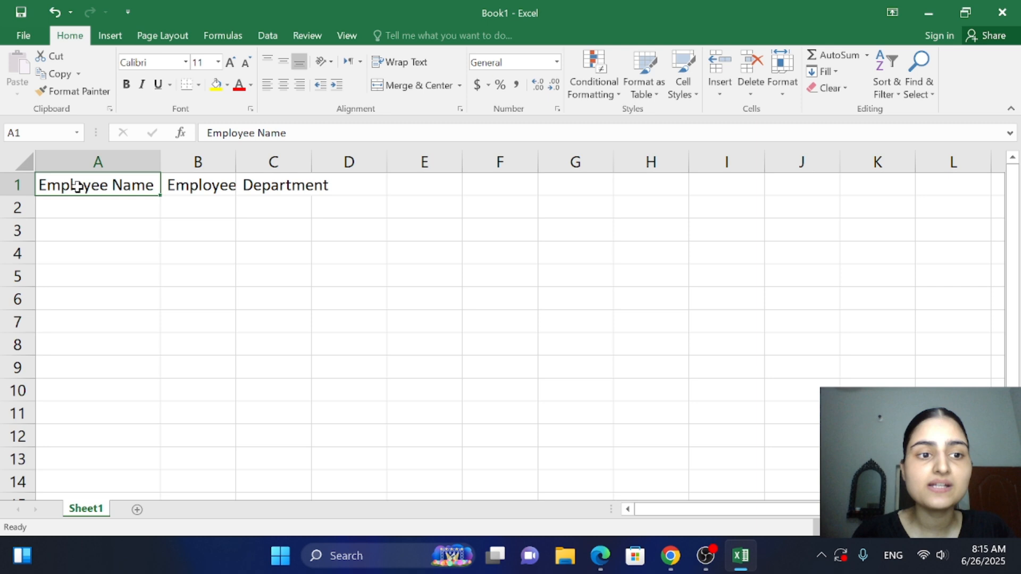
{"action": "double_click", "coordinate": [50, 185]}
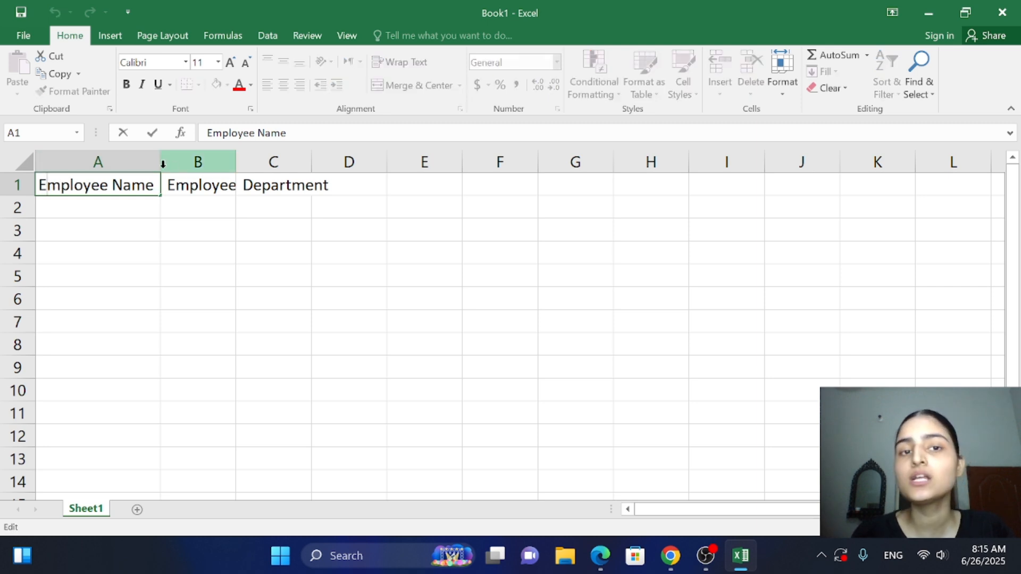
Fit the widths of columns B and C to the Employee ID and Department headers
{"action": "double_click", "coordinate": [236, 168]}
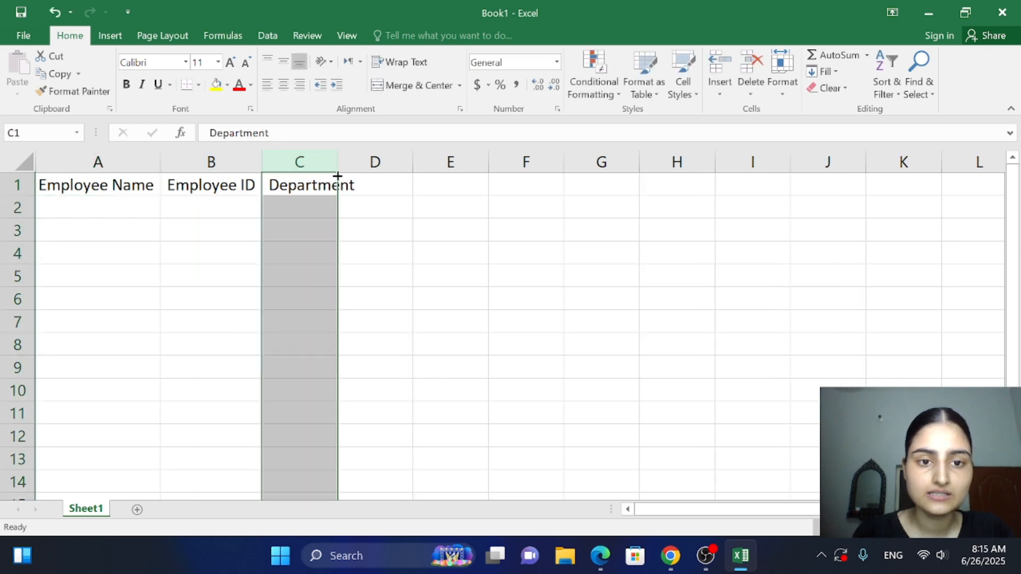
{"action": "double_click", "coordinate": [335, 169]}
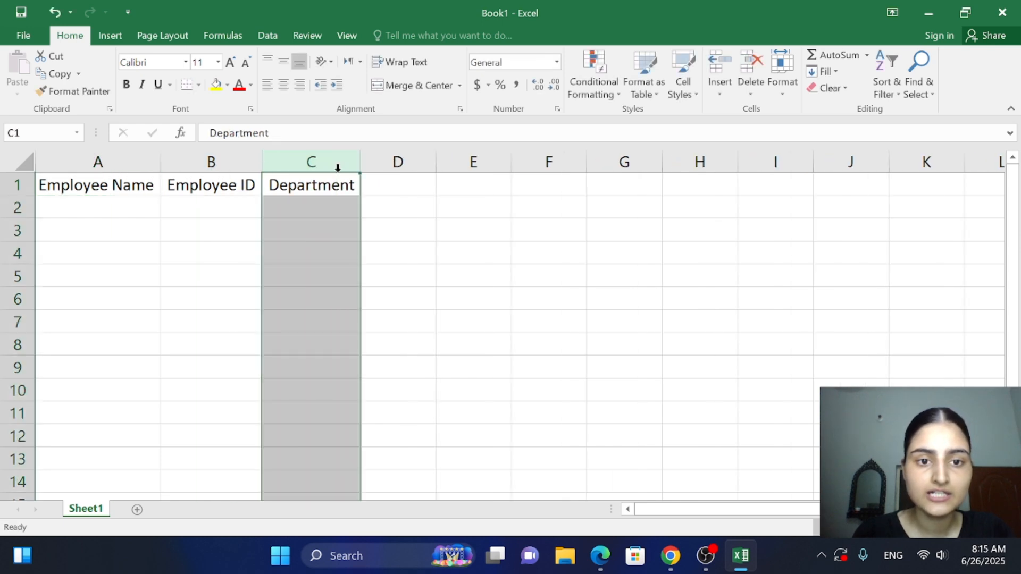
{"action": "left_click", "coordinate": [392, 190]}
{"action": "left_click", "coordinate": [319, 187]}
{"action": "double_click", "coordinate": [319, 186]}
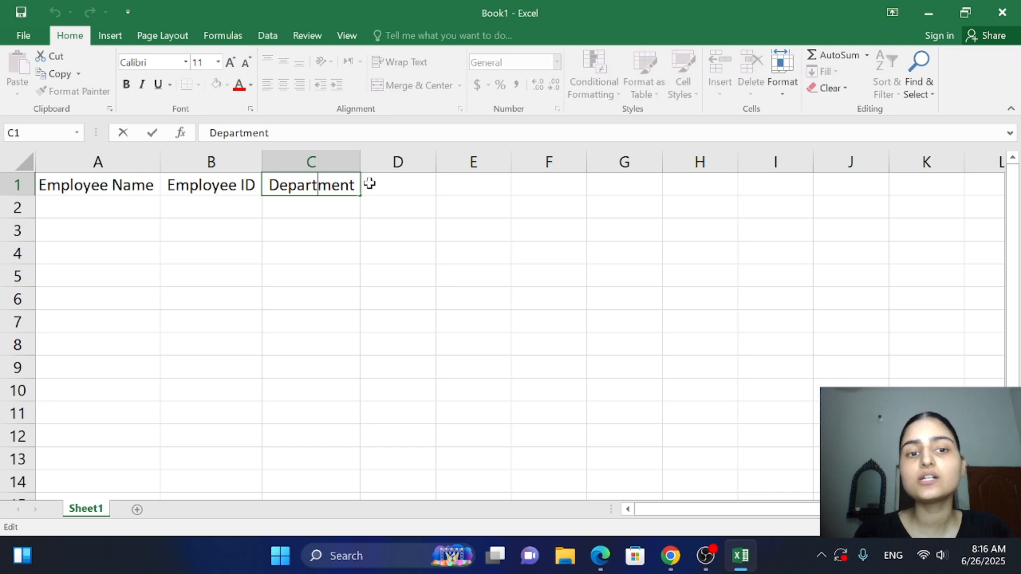
{"action": "double_click", "coordinate": [367, 183]}
{"action": "left_click", "coordinate": [399, 189]}
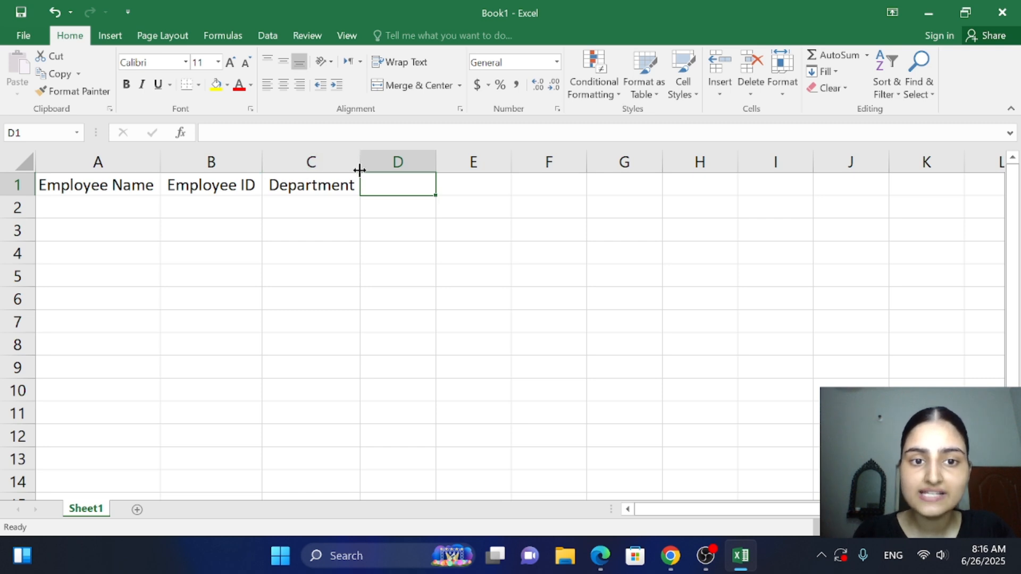
{"action": "mouse_move", "coordinate": [359, 170]}
{"action": "left_mouse_down"}
{"action": "mouse_move", "coordinate": [401, 174]}
{"action": "mouse_move", "coordinate": [359, 170]}
{"action": "left_mouse_up"}
{"action": "key", "text": "ctrl+Home"}
{"action": "left_click", "coordinate": [380, 183]}
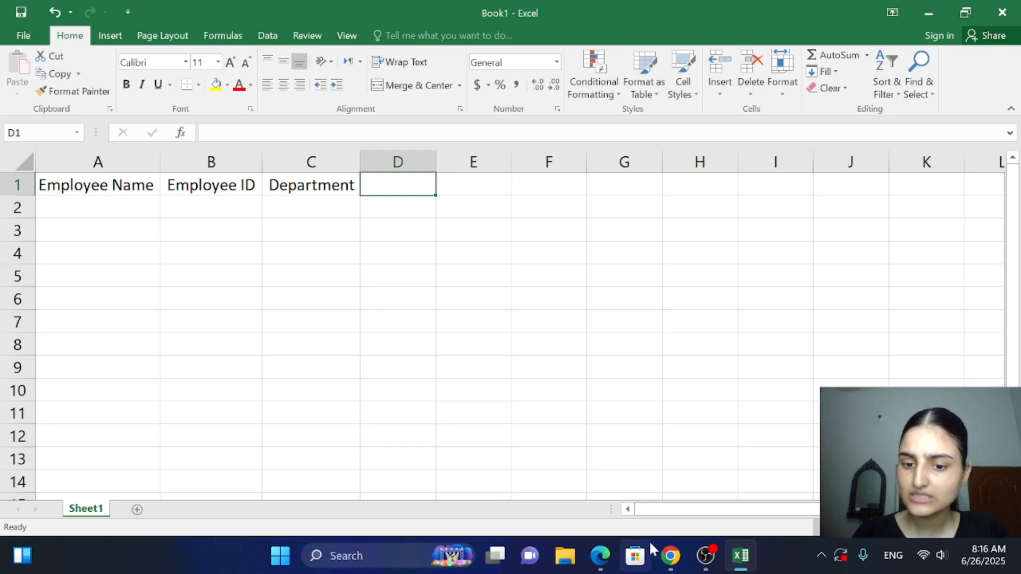
Review the PDF's instructions in Chrome, and back in Excel make the headers in A1:C1 bold with a yellow fill
{"action": "left_click", "coordinate": [669, 555]}
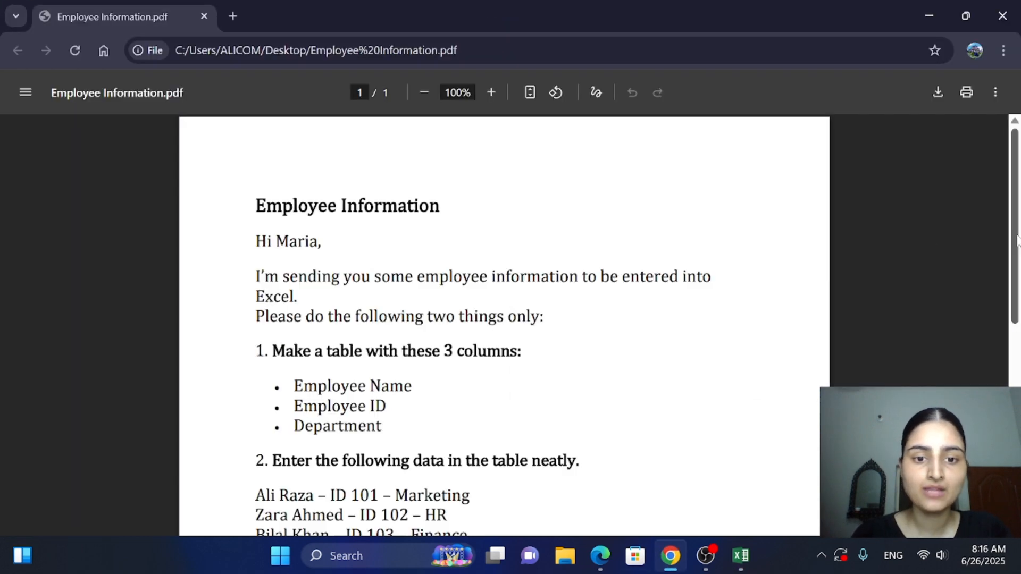
{"action": "scroll", "coordinate": [505, 325], "scroll_direction": "down", "scroll_amount": 3}
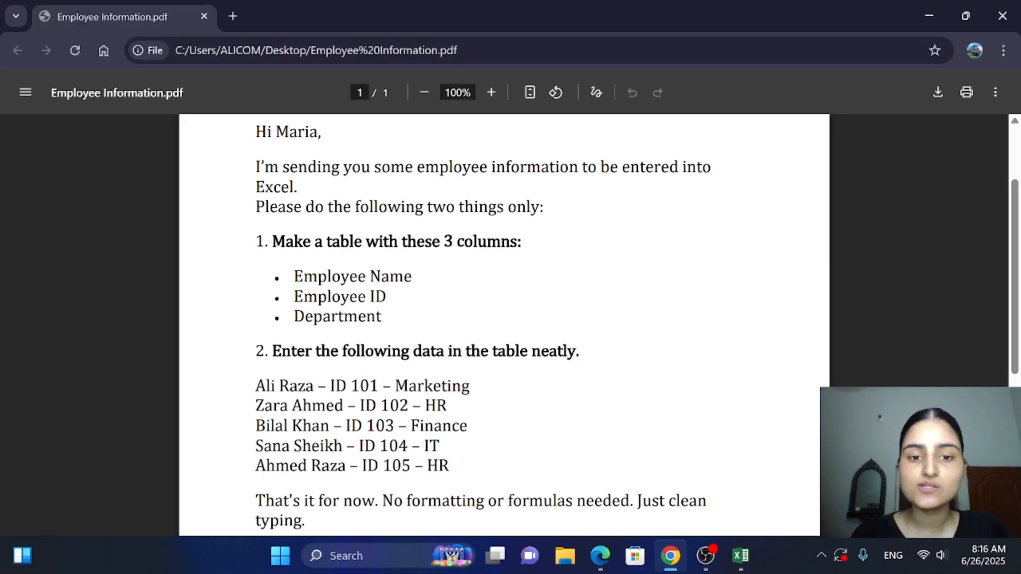
{"action": "left_click", "coordinate": [739, 557]}
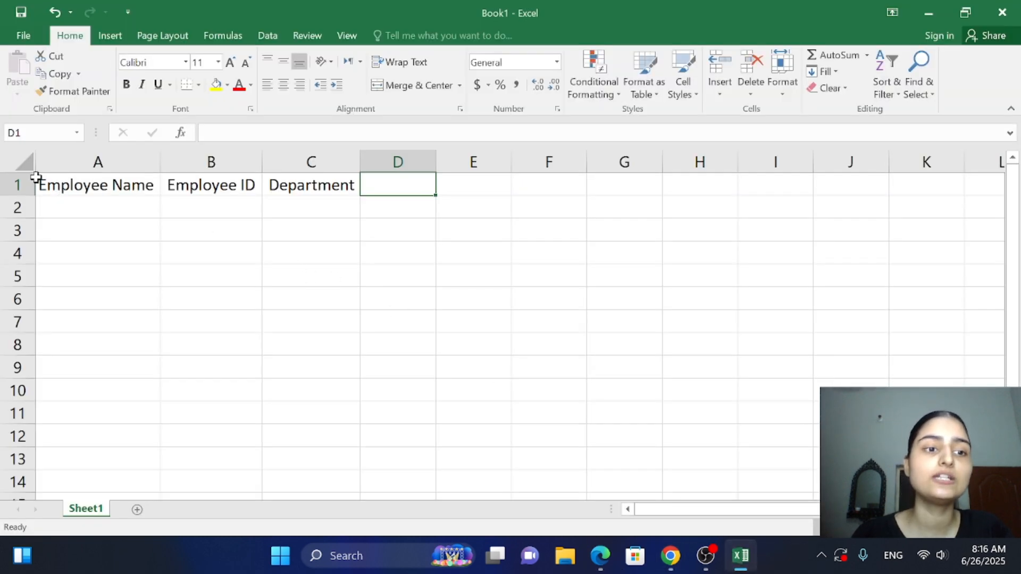
{"action": "left_click_drag", "start_coordinate": [38, 177], "coordinate": [275, 178]}
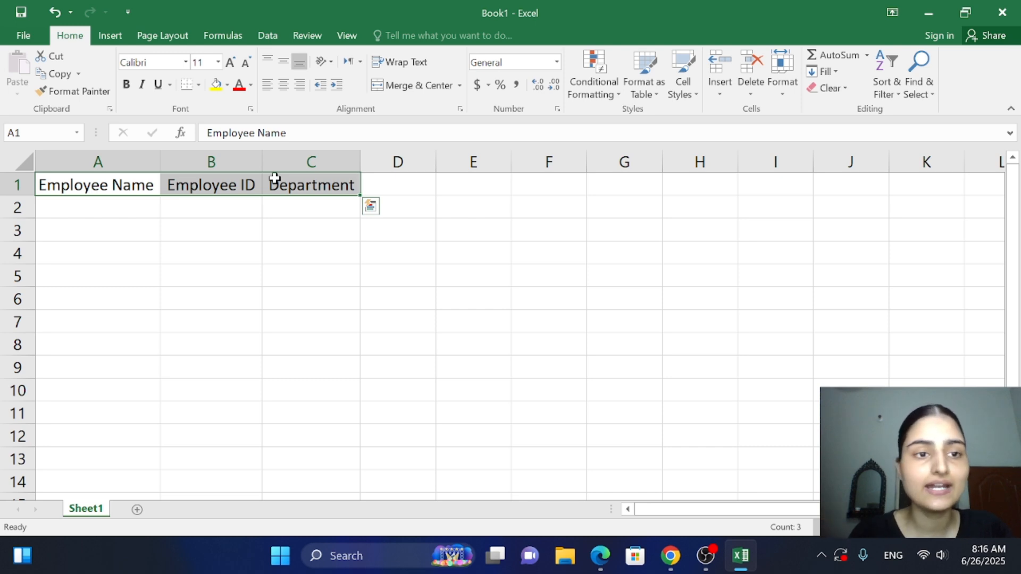
{"action": "left_click", "coordinate": [127, 86]}
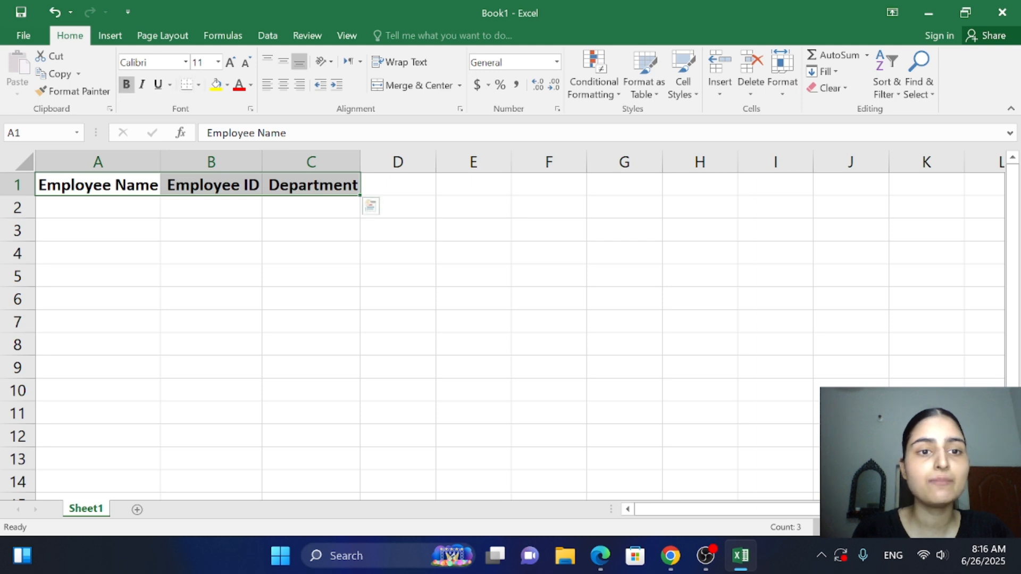
{"action": "left_click", "coordinate": [216, 86]}
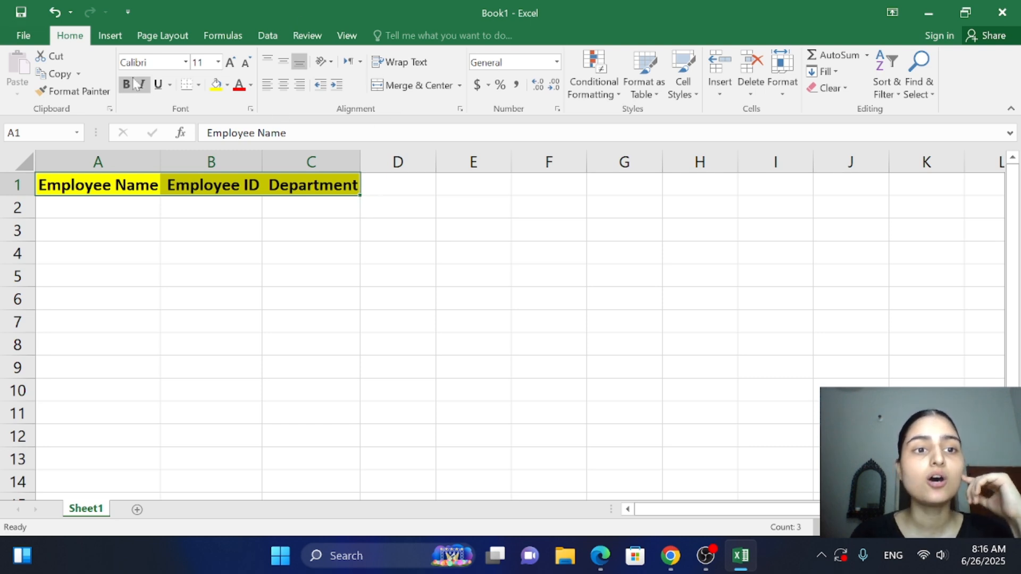
{"action": "left_click", "coordinate": [111, 38]}
{"action": "left_click", "coordinate": [161, 37]}
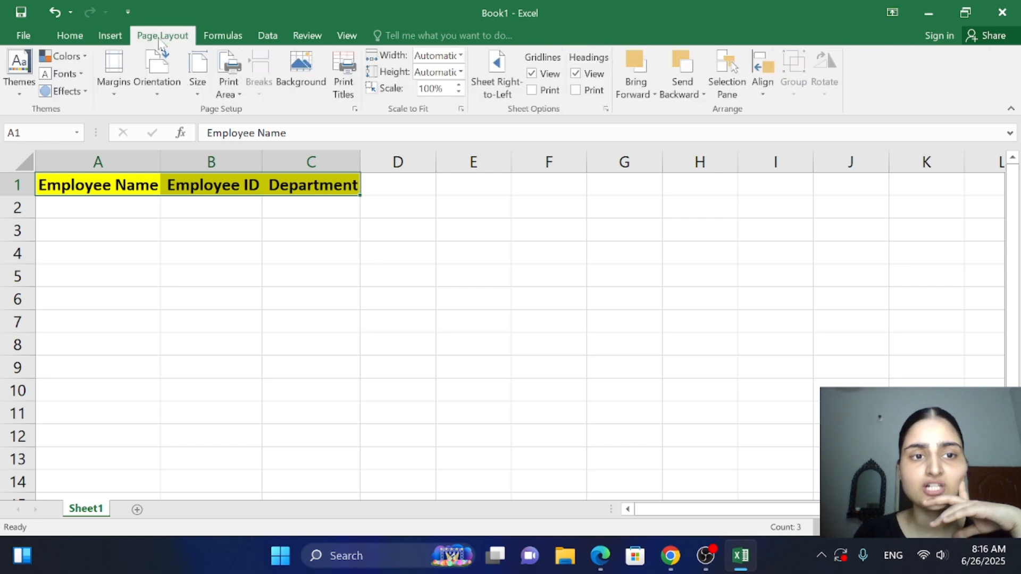
{"action": "left_click", "coordinate": [216, 39]}
{"action": "left_click", "coordinate": [263, 38]}
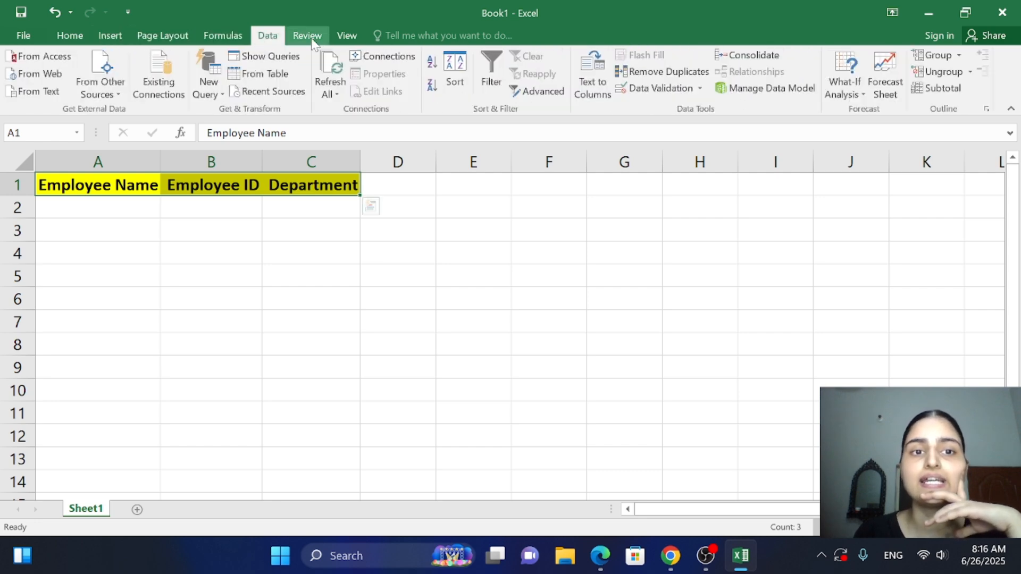
{"action": "left_click", "coordinate": [307, 36]}
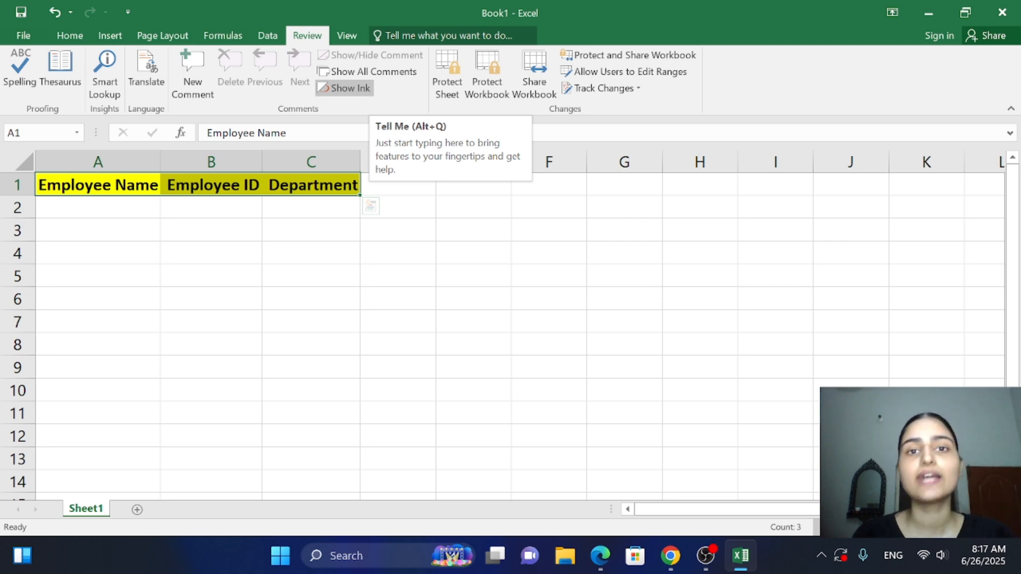
{"action": "left_click", "coordinate": [121, 39]}
{"action": "left_click", "coordinate": [70, 36]}
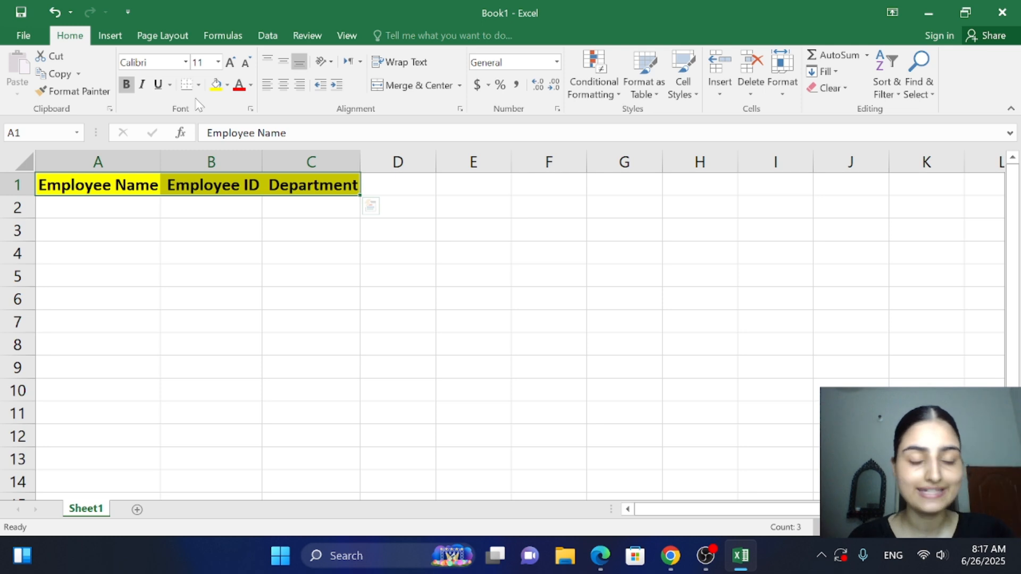
{"action": "left_click", "coordinate": [221, 275]}
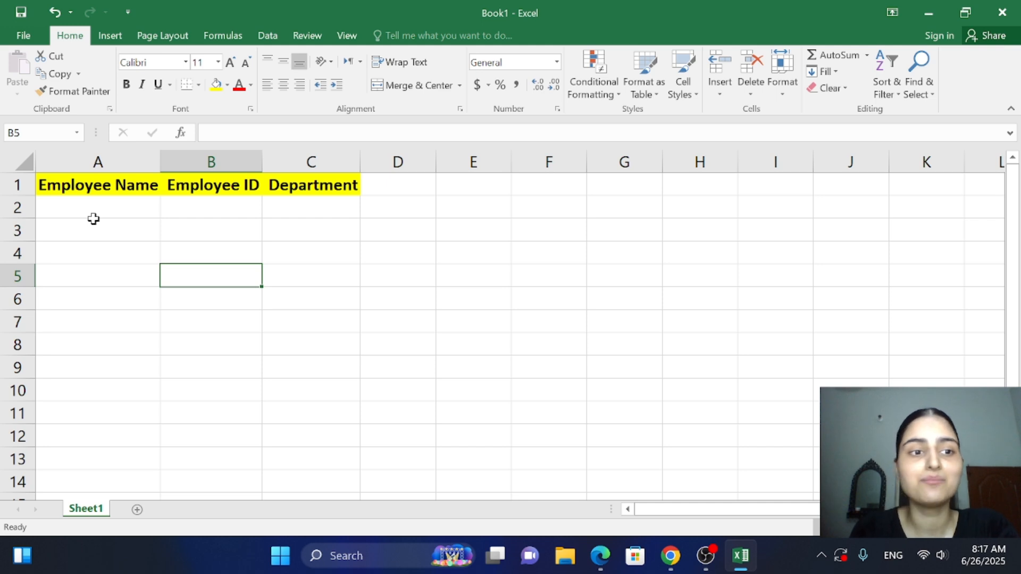
{"action": "left_click", "coordinate": [70, 184]}
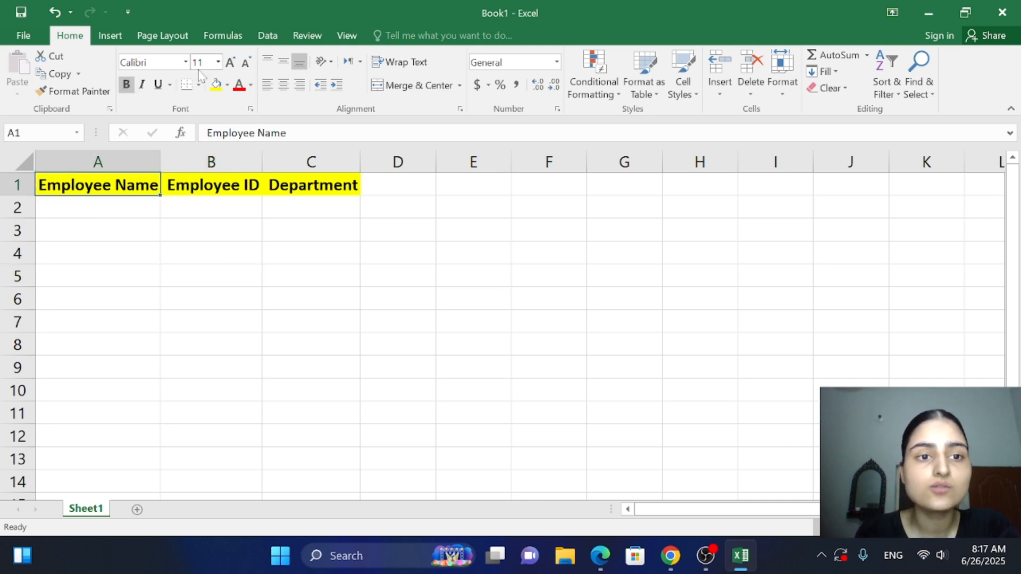
{"action": "left_click", "coordinate": [259, 184]}
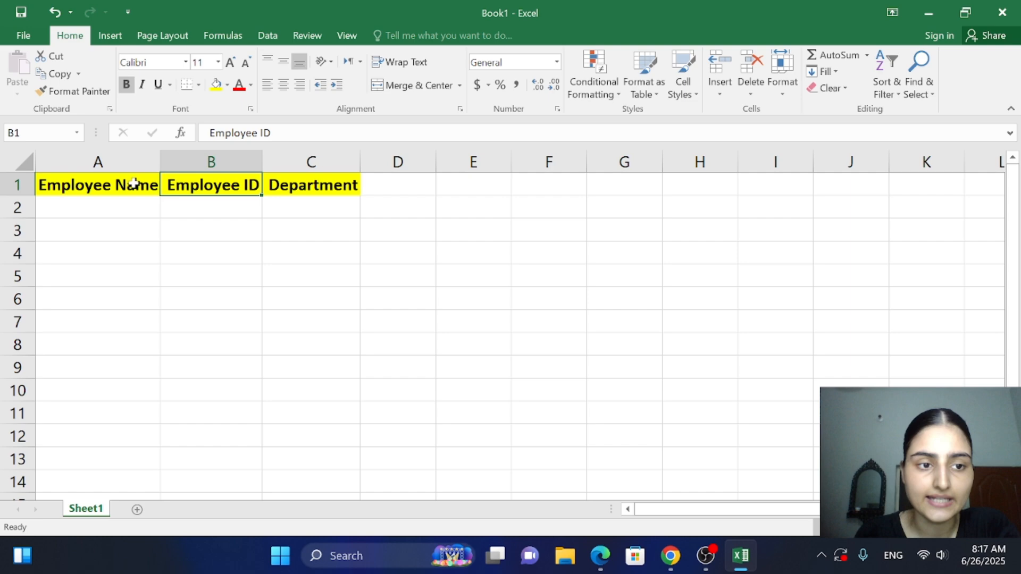
{"action": "left_click", "coordinate": [39, 175]}
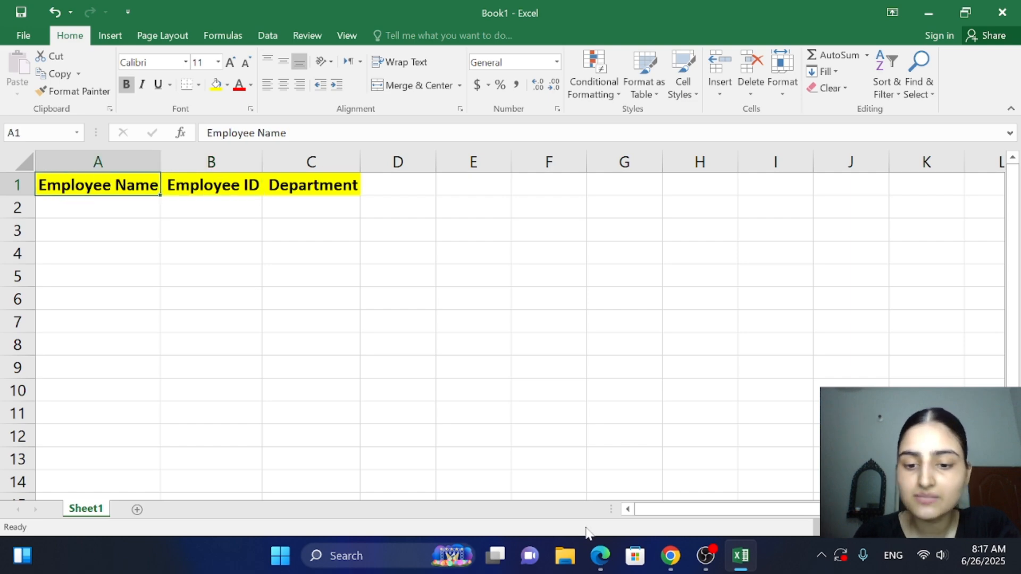
Consult the employee list in the PDF in Chrome, and apply All Borders to cells A1:C5 in the Excel sheet
{"action": "left_click", "coordinate": [672, 557]}
{"action": "left_click_drag", "start_coordinate": [1015, 366], "coordinate": [1014, 408]}
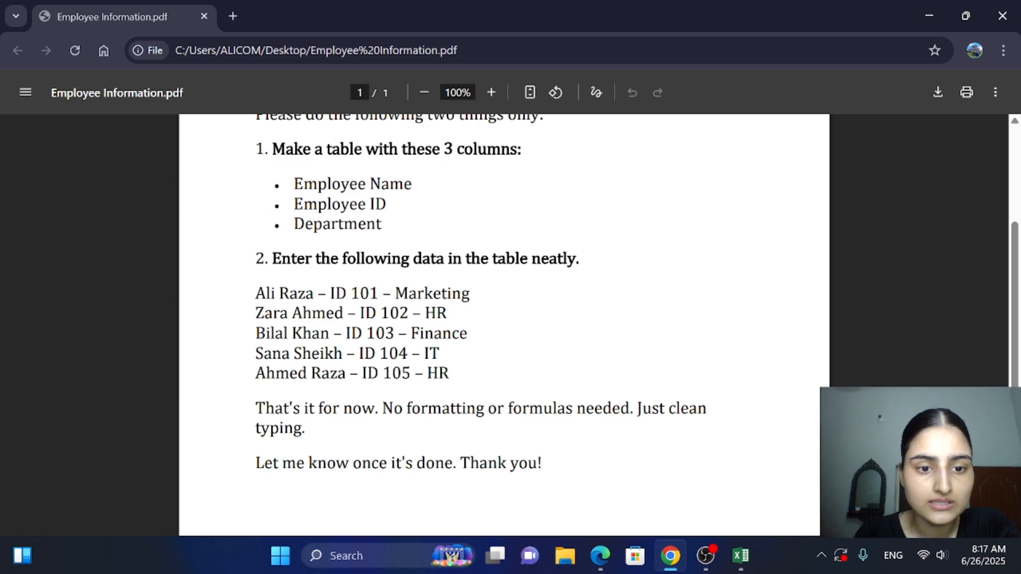
{"action": "left_click", "coordinate": [745, 555]}
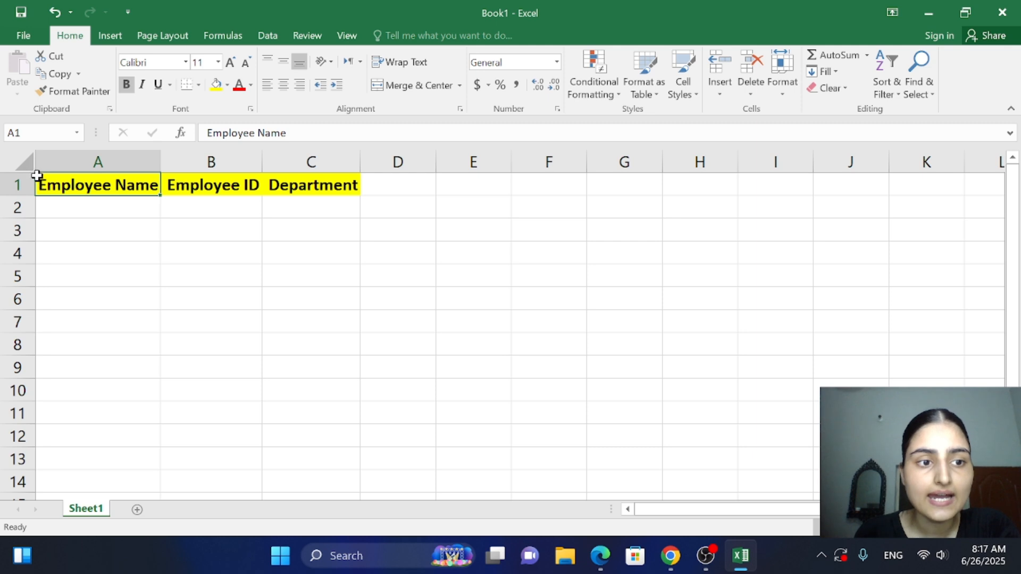
{"action": "left_click_drag", "start_coordinate": [82, 189], "coordinate": [293, 282]}
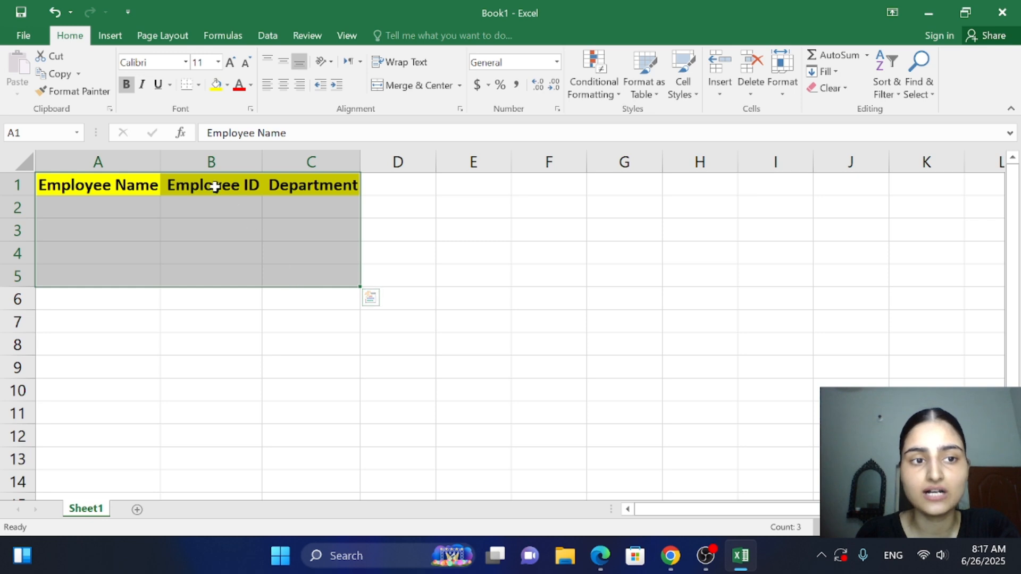
{"action": "left_click", "coordinate": [199, 86]}
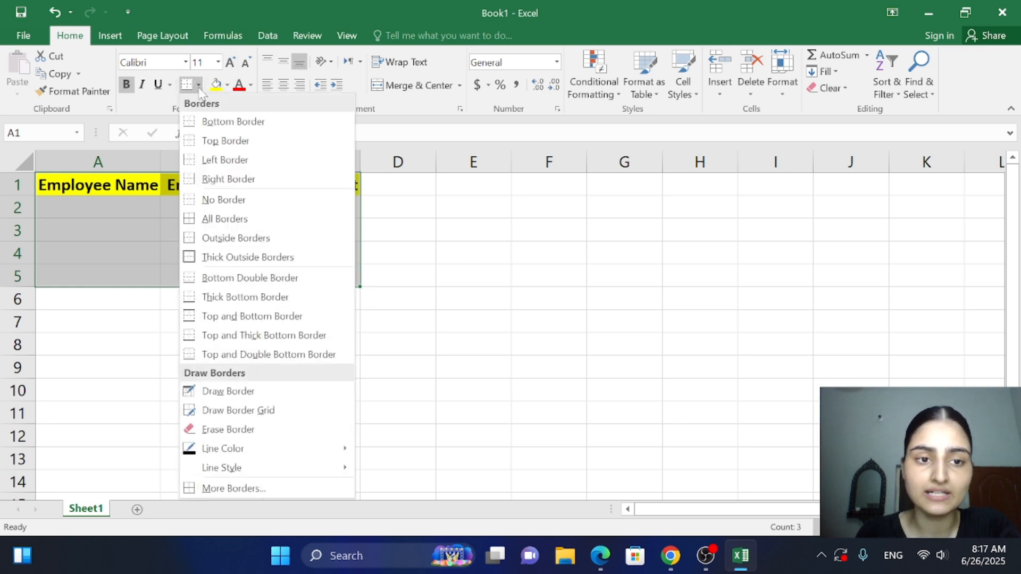
{"action": "left_click", "coordinate": [213, 227]}
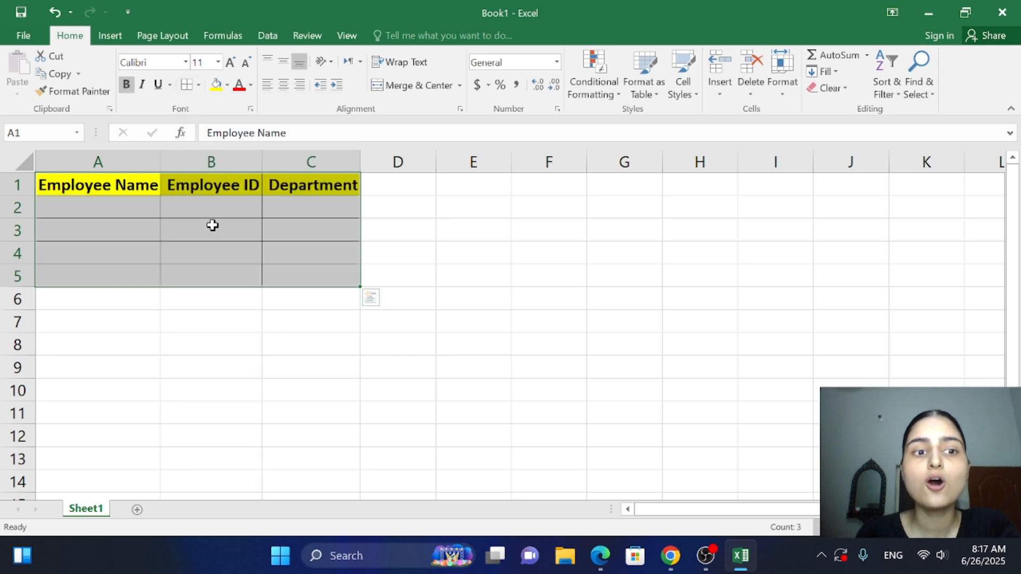
{"action": "left_click", "coordinate": [399, 263]}
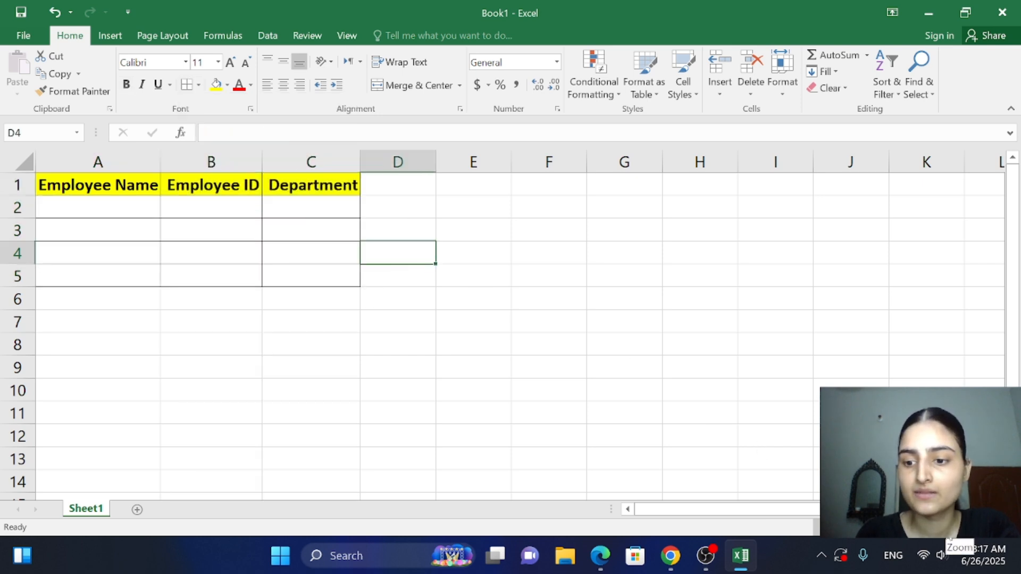
Look up the first employee in the PDF in Chrome and enter that employee's full name in cell A2 in Excel
{"action": "left_click_drag", "start_coordinate": [946, 528], "coordinate": [949, 527]}
{"action": "double_click", "coordinate": [91, 212]}
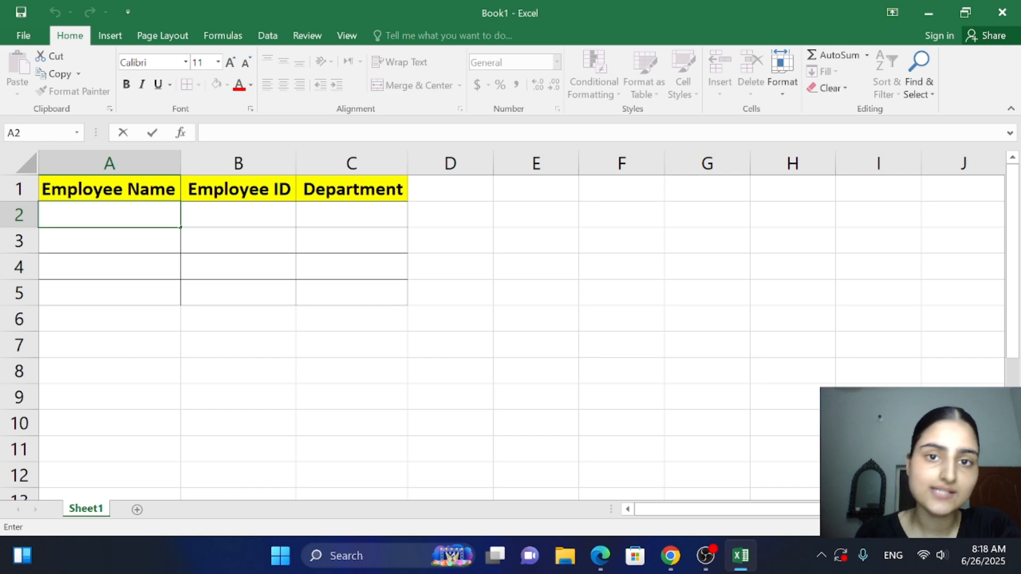
{"action": "left_click", "coordinate": [671, 556]}
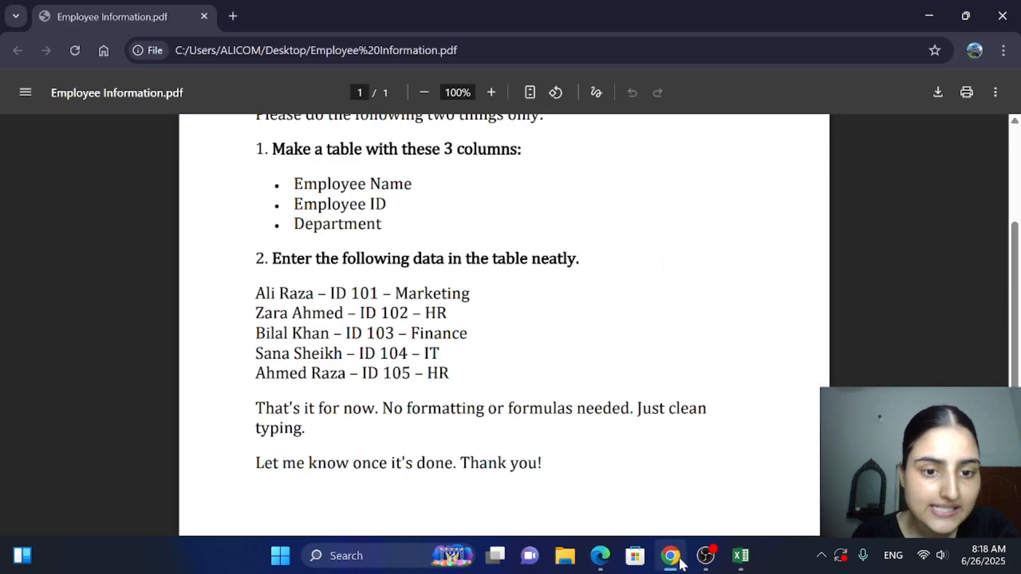
{"action": "left_click", "coordinate": [679, 562]}
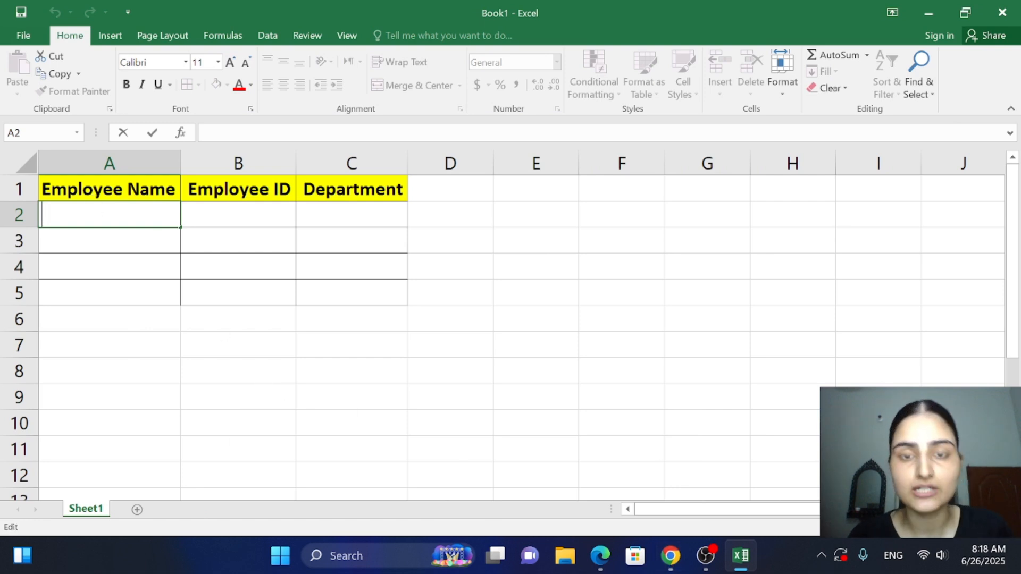
{"action": "type", "text": "Ali RA"}
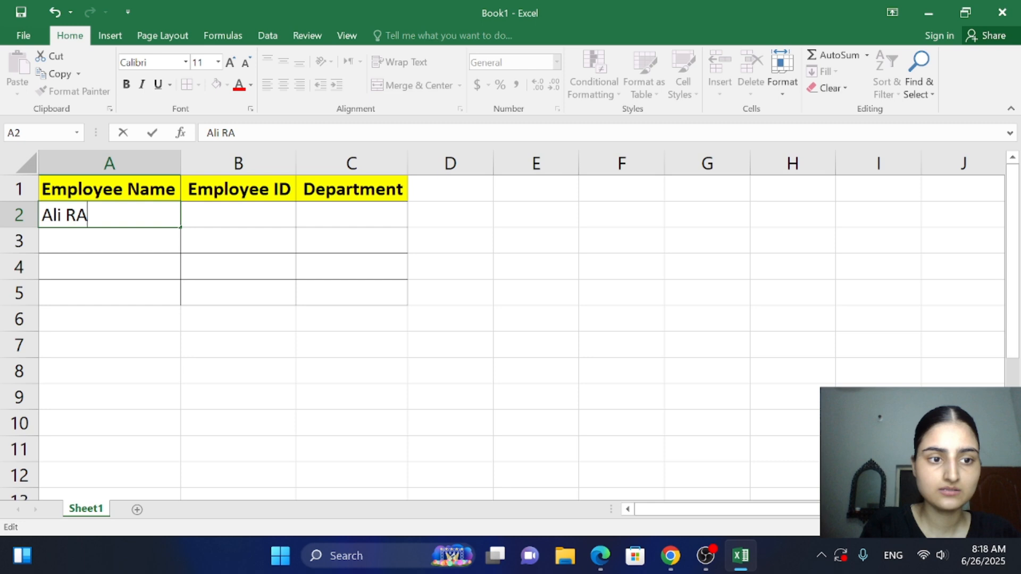
{"action": "key", "text": "BackSpace"}
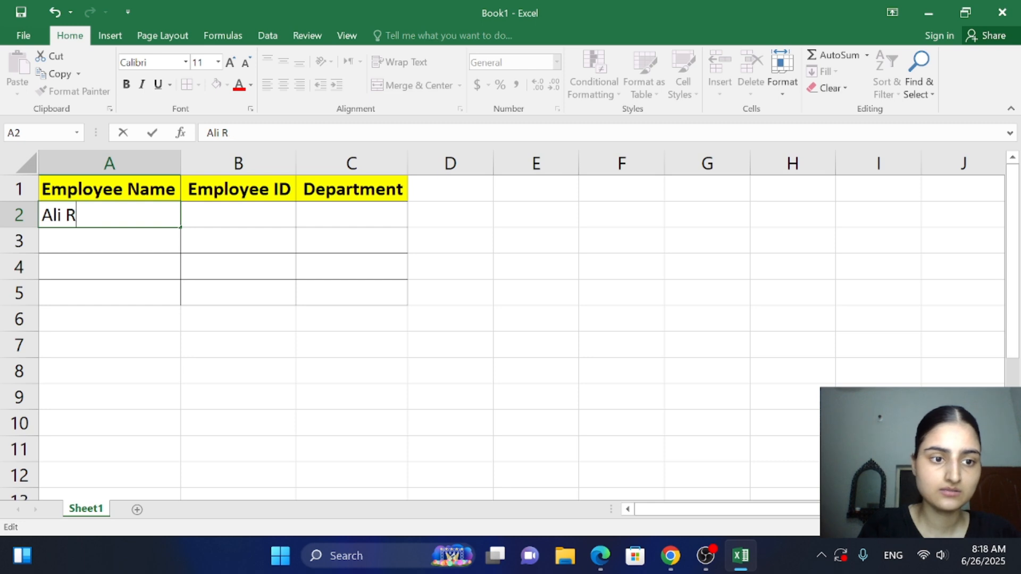
{"action": "type", "text": "aza"}
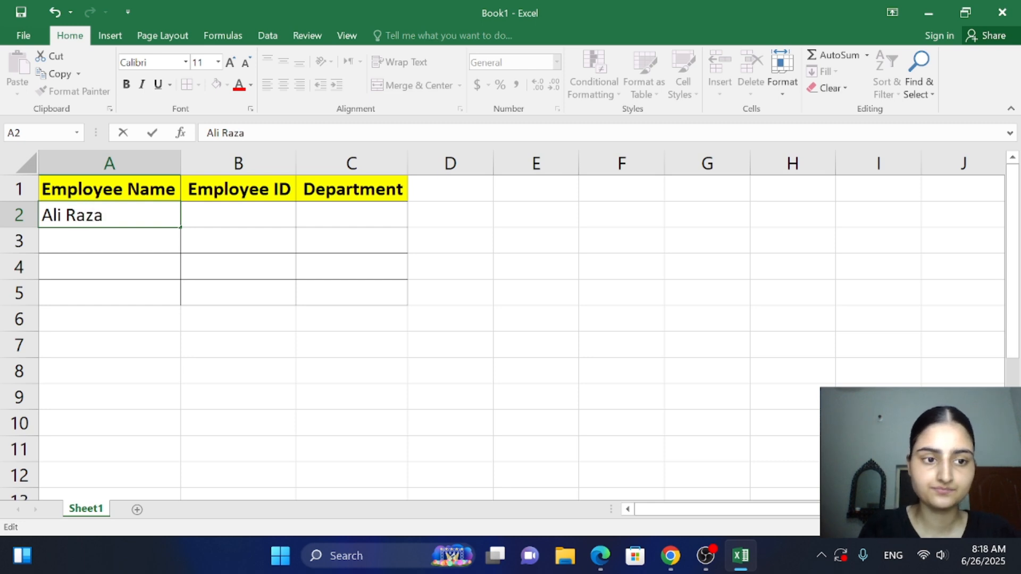
{"action": "key", "text": "Return"}
Enter the second listed employee's full name in cell A3, correcting the capitalization
{"action": "type", "text": "ZaRA"}
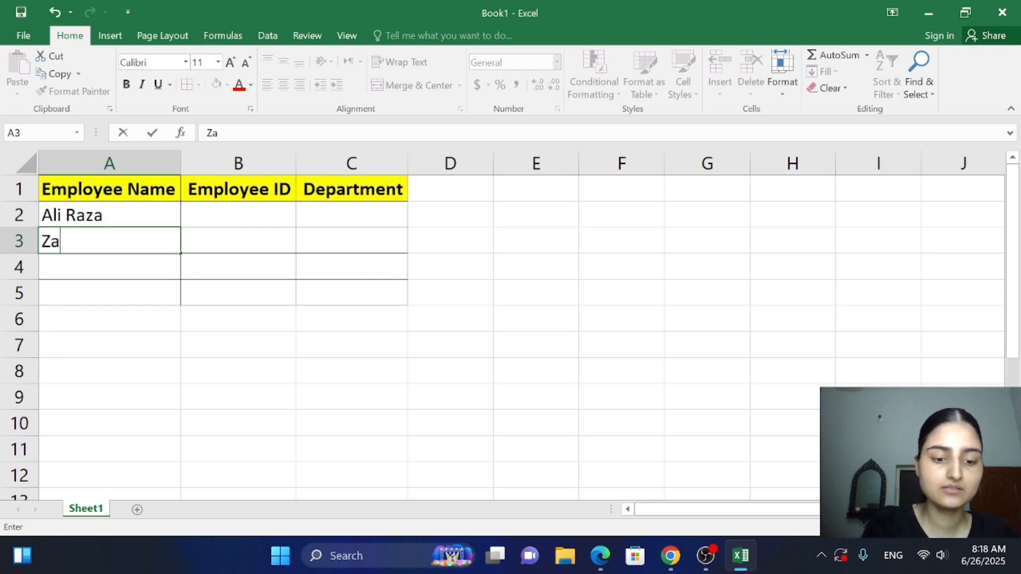
{"action": "key", "text": "BackSpace"}
{"action": "key", "text": "BackSpace"}
{"action": "type", "text": "R"}
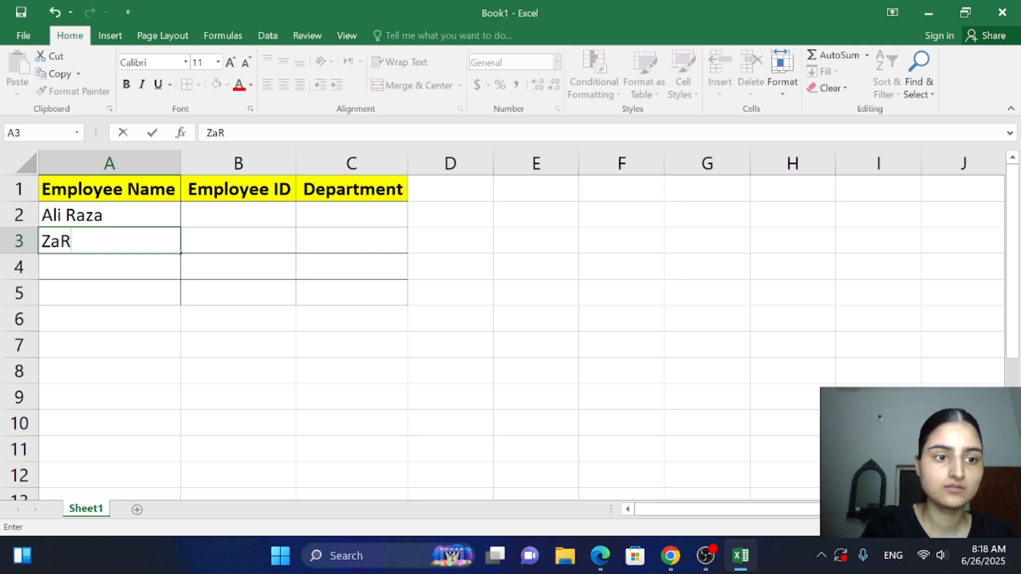
{"action": "key", "text": "BackSpace"}
{"action": "type", "text": "ra "}
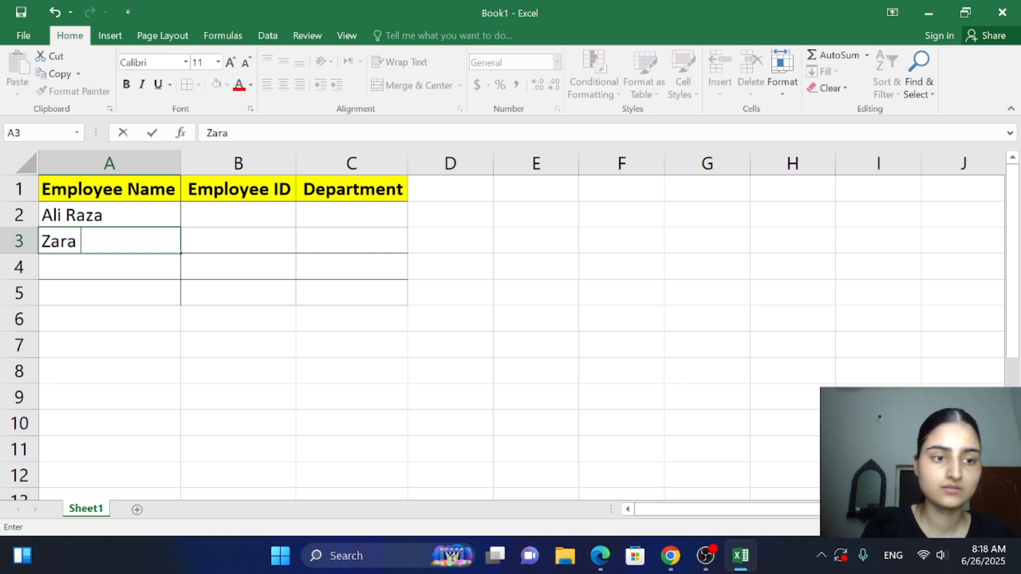
{"action": "type", "text": "Ahmed"}
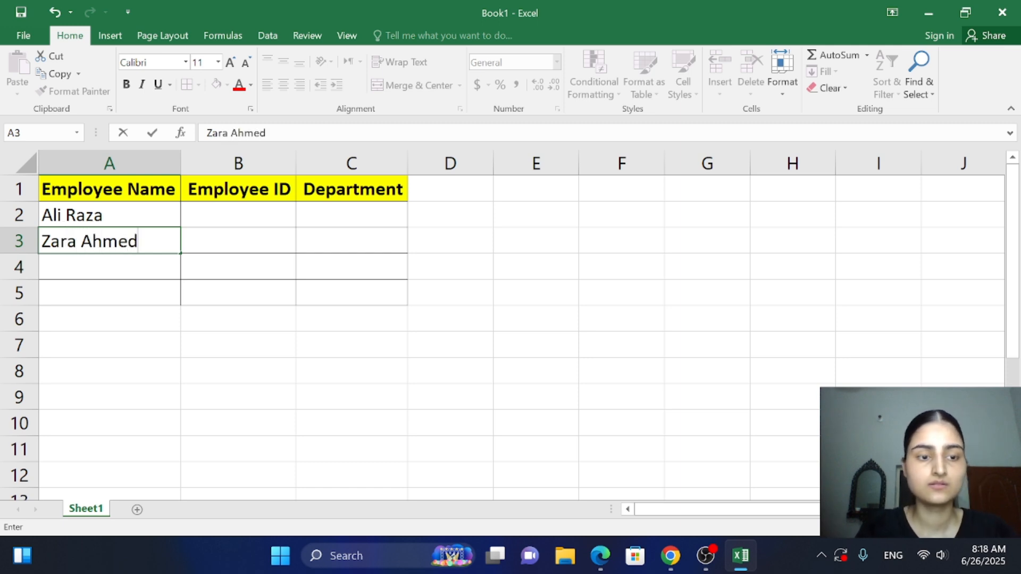
{"action": "key", "text": "Return"}
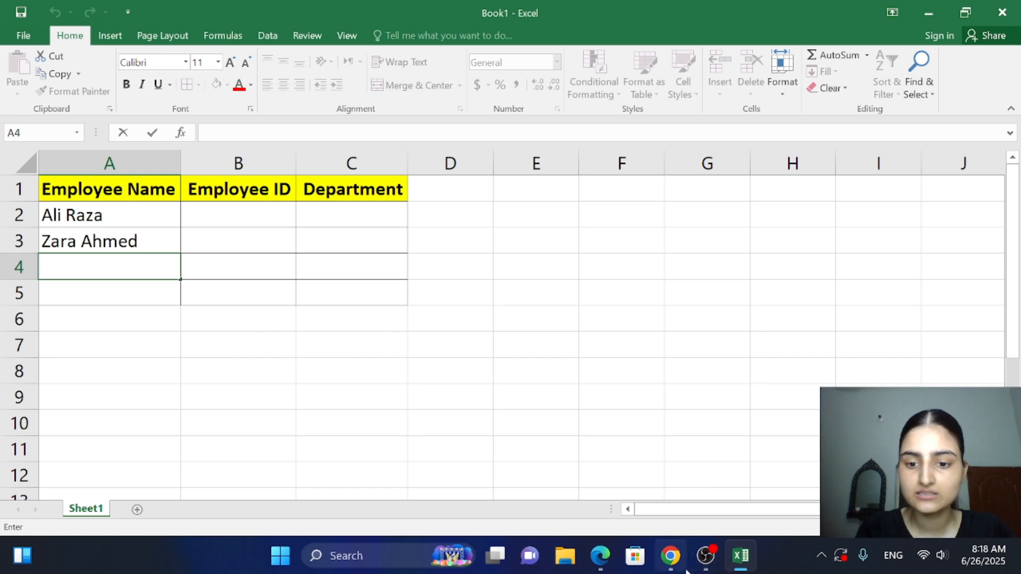
Look up the third employee in the PDF in Chrome and enter that employee's full name in cell A4 in Excel
{"action": "left_click", "coordinate": [671, 558]}
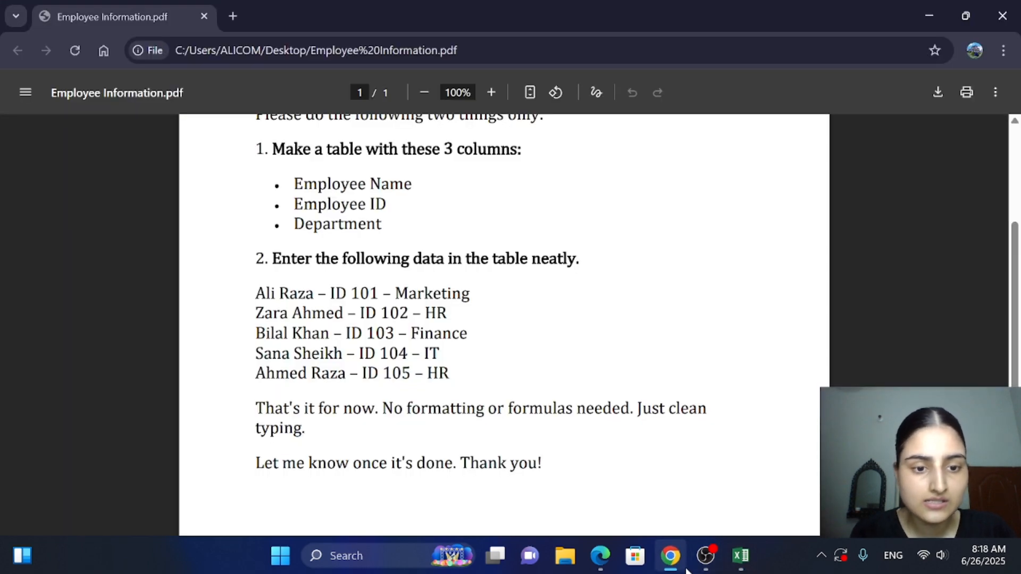
{"action": "left_click", "coordinate": [741, 556]}
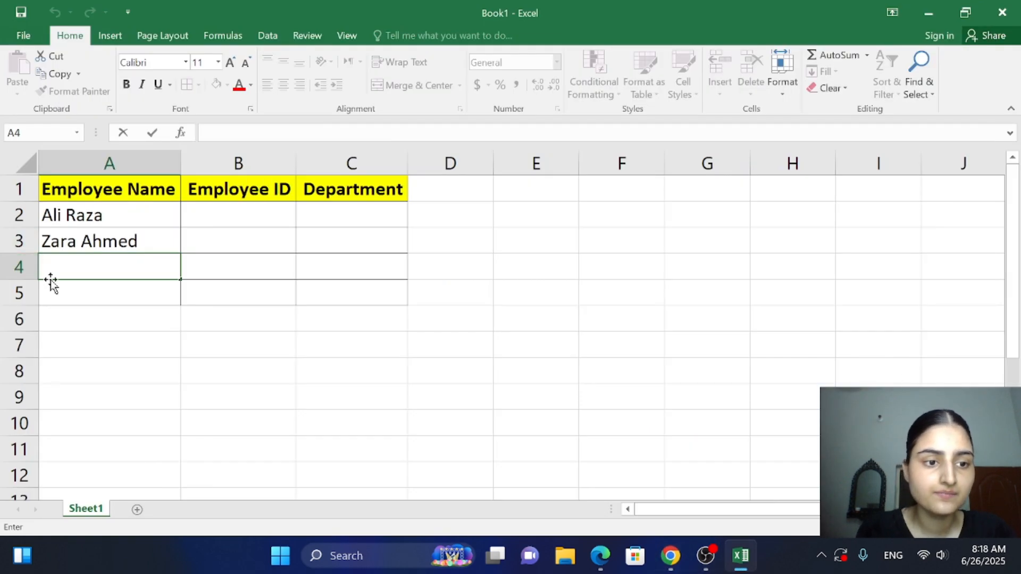
{"action": "type", "text": "Bi"}
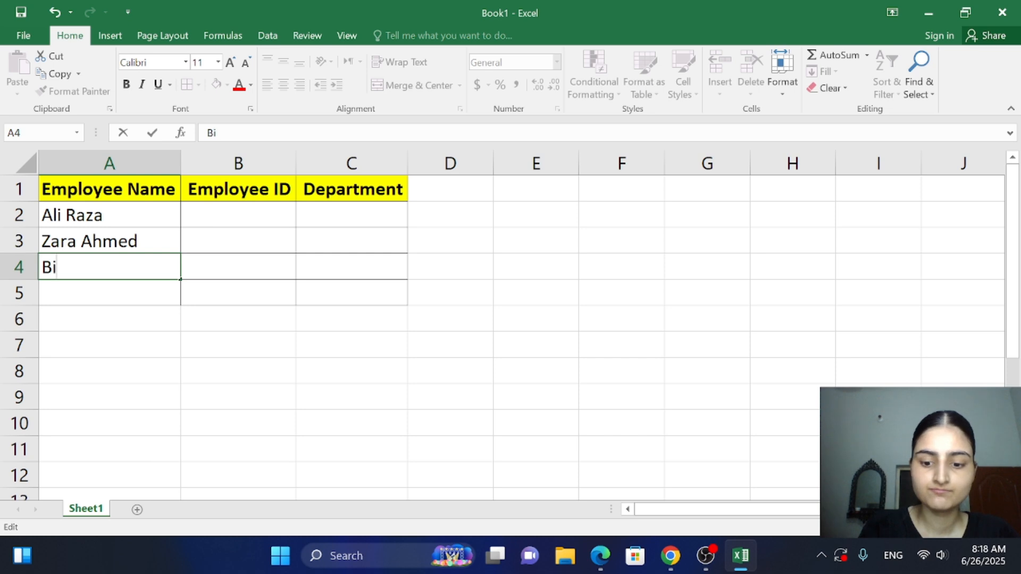
{"action": "type", "text": "lah"}
{"action": "key", "text": "BackSpace"}
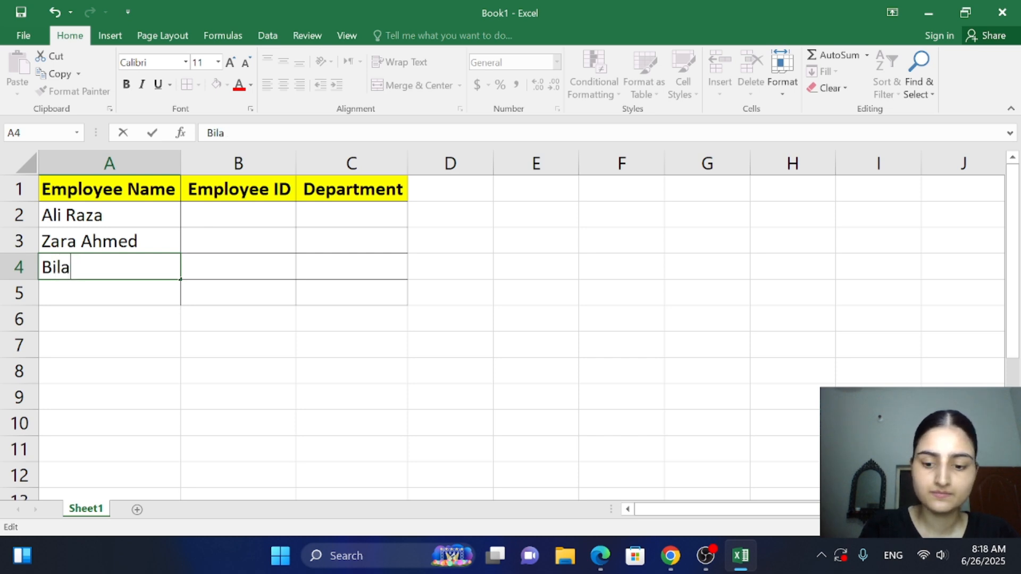
{"action": "type", "text": "l KHAN"}
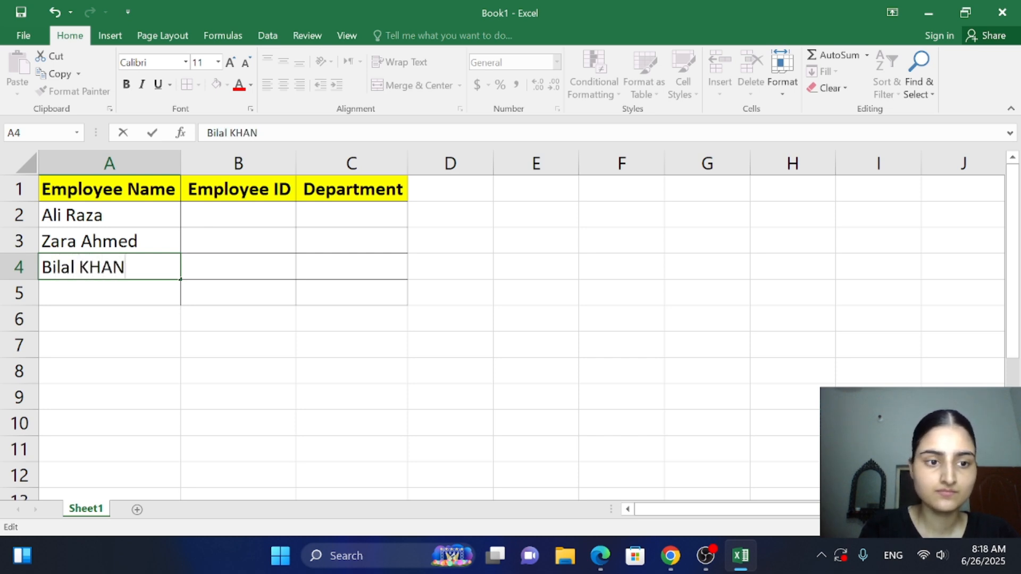
{"action": "key", "text": "BackSpace"}
{"action": "key", "text": "BackSpace"}
{"action": "key", "text": "BackSpace"}
{"action": "type", "text": "han"}
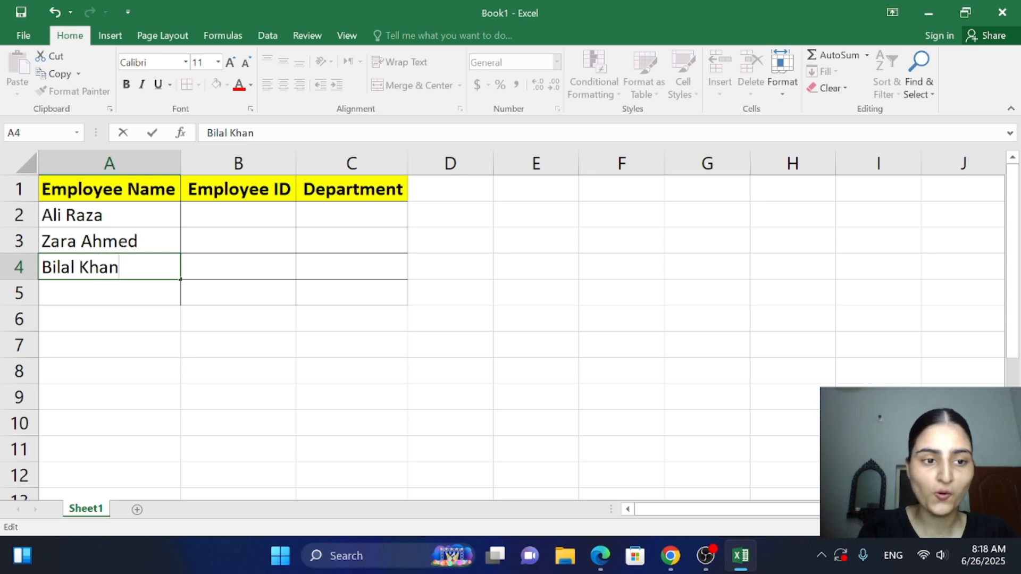
{"action": "key", "text": "Return"}
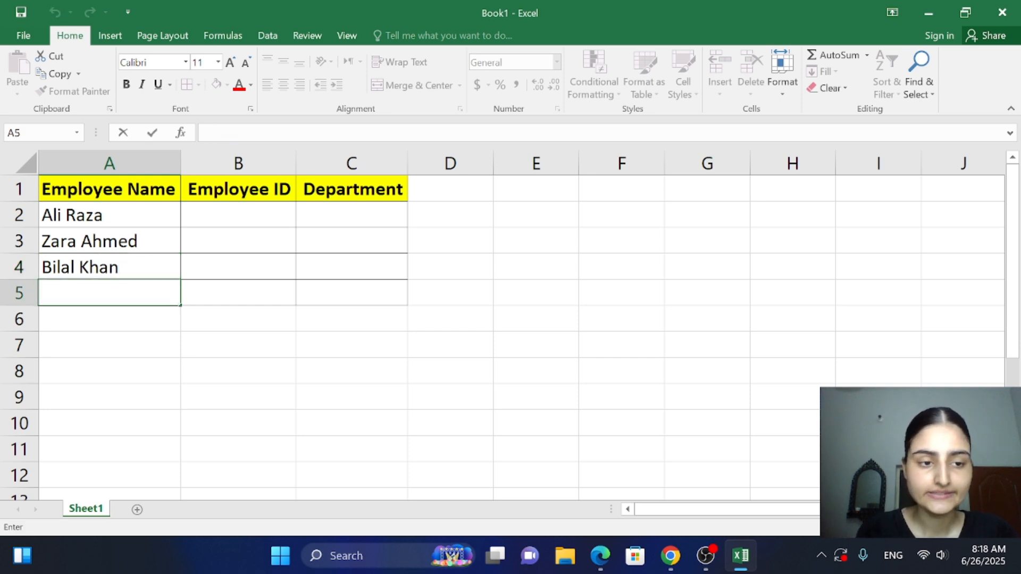
Enter the fourth listed employee's full name in cell A5, and consult the PDF in Chrome for the fifth employee before returning to Excel
{"action": "type", "text": "Sana"}
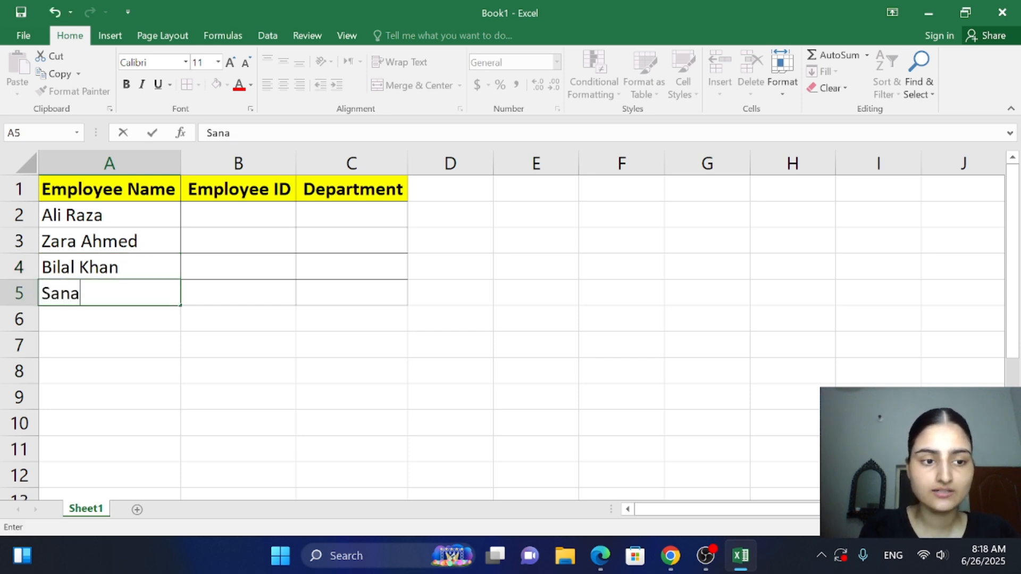
{"action": "type", "text": " Sheikh"}
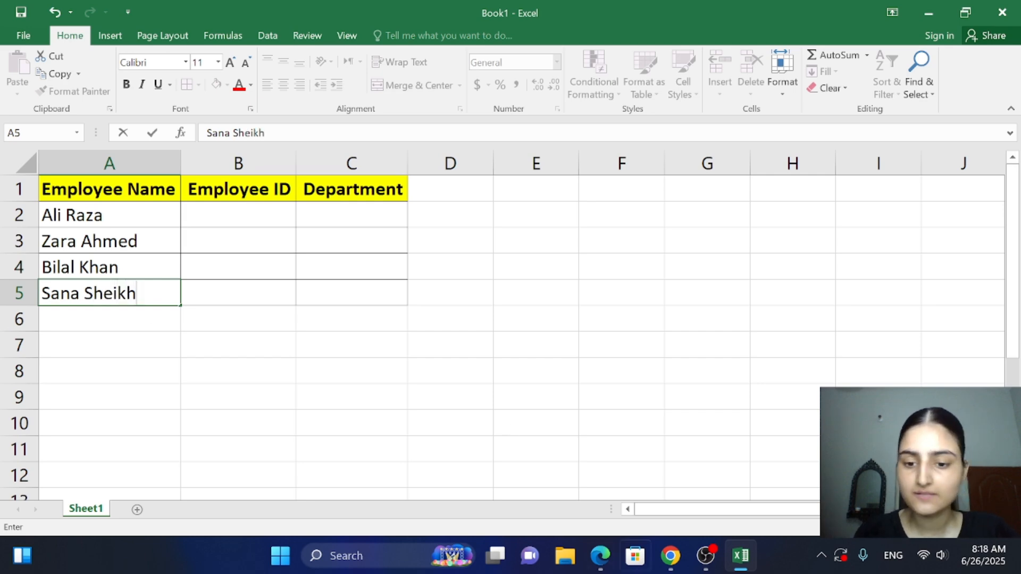
{"action": "left_click", "coordinate": [665, 556]}
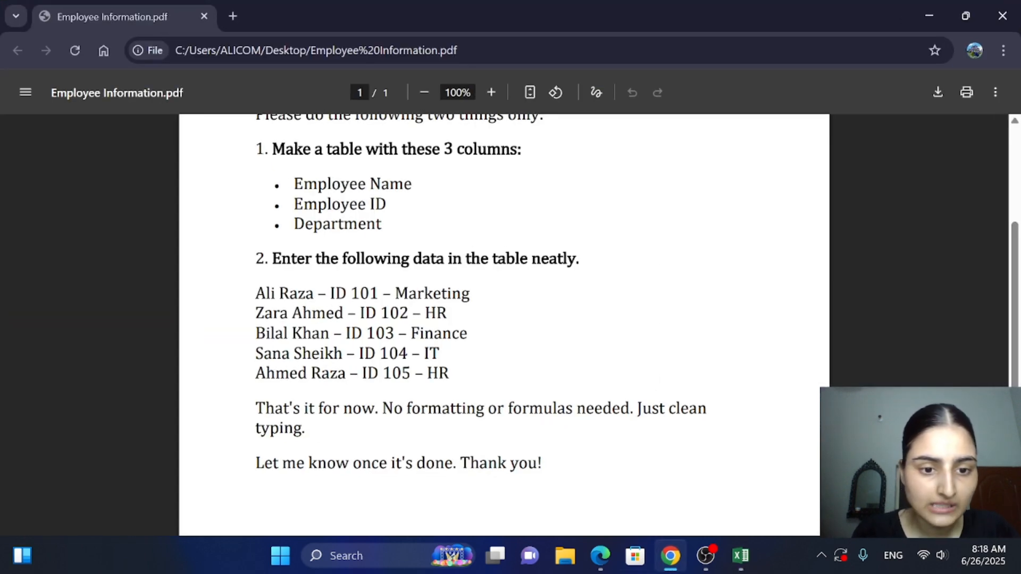
{"action": "double_click", "coordinate": [281, 373]}
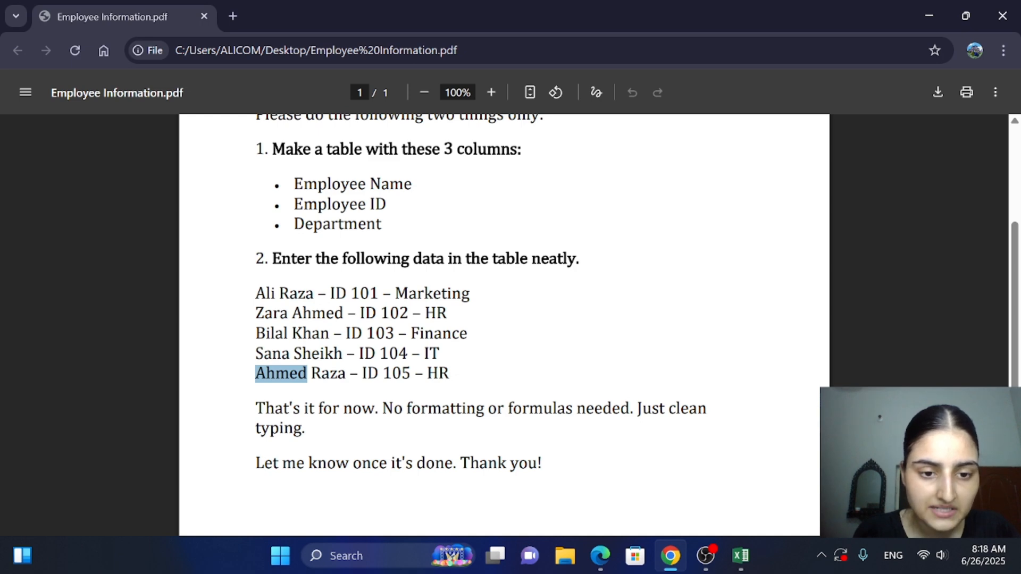
{"action": "left_click", "coordinate": [740, 555]}
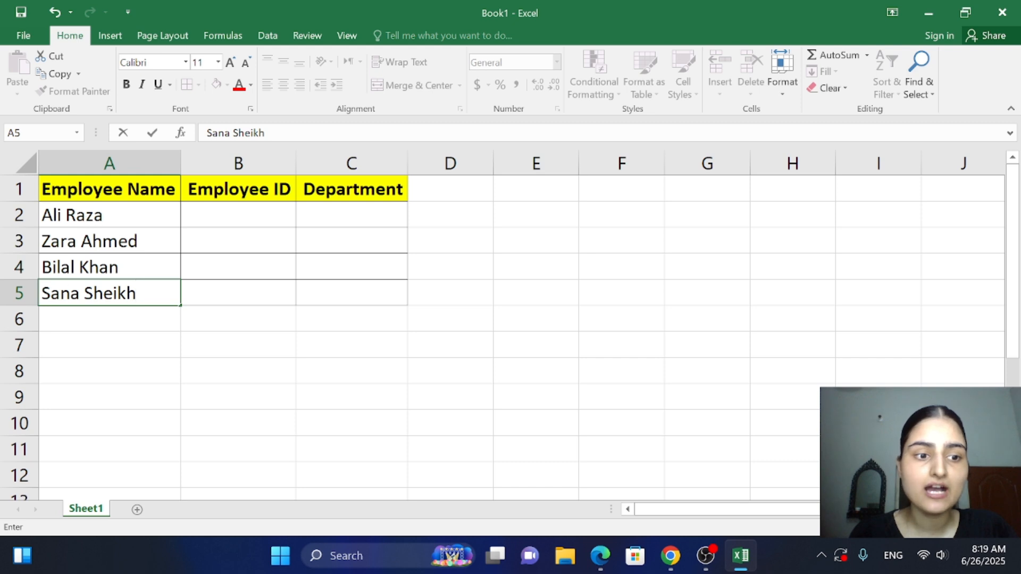
Extend the table by one row by applying All Borders to cells A6:C6
{"action": "left_click_drag", "start_coordinate": [39, 306], "coordinate": [101, 317]}
{"action": "key", "text": "ctrl+z"}
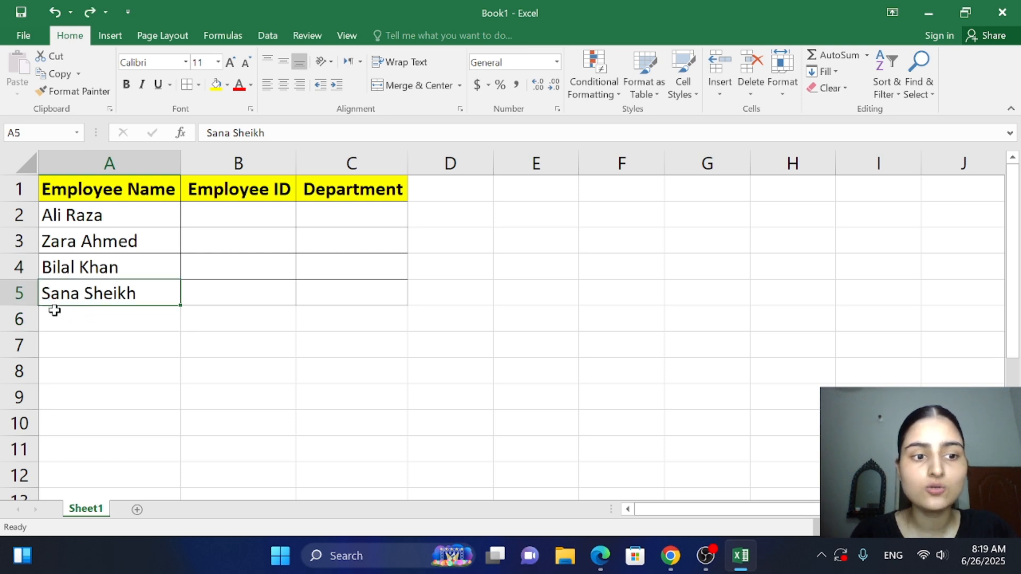
{"action": "left_click_drag", "start_coordinate": [69, 318], "coordinate": [335, 321]}
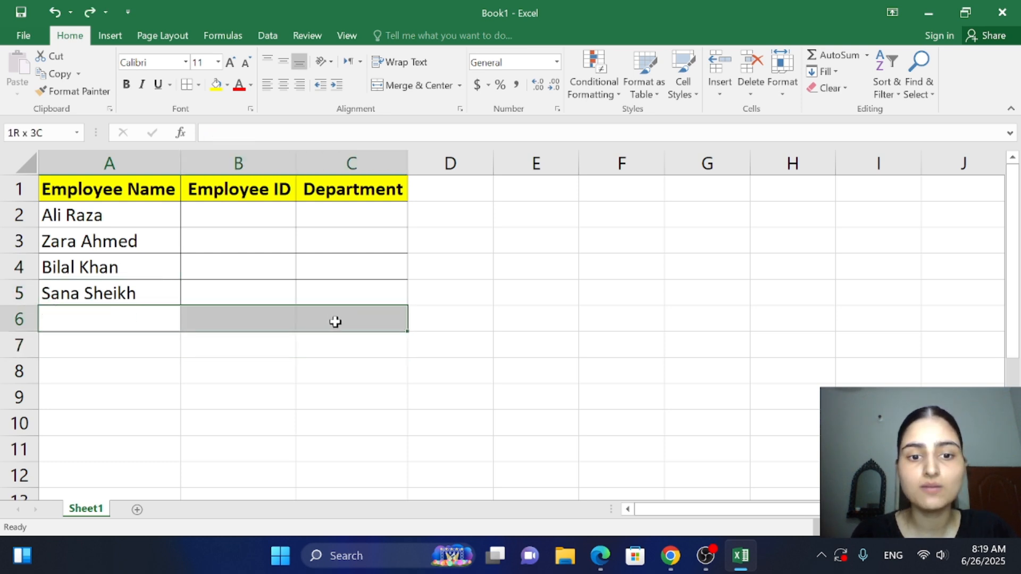
{"action": "key", "text": "ctrl+i"}
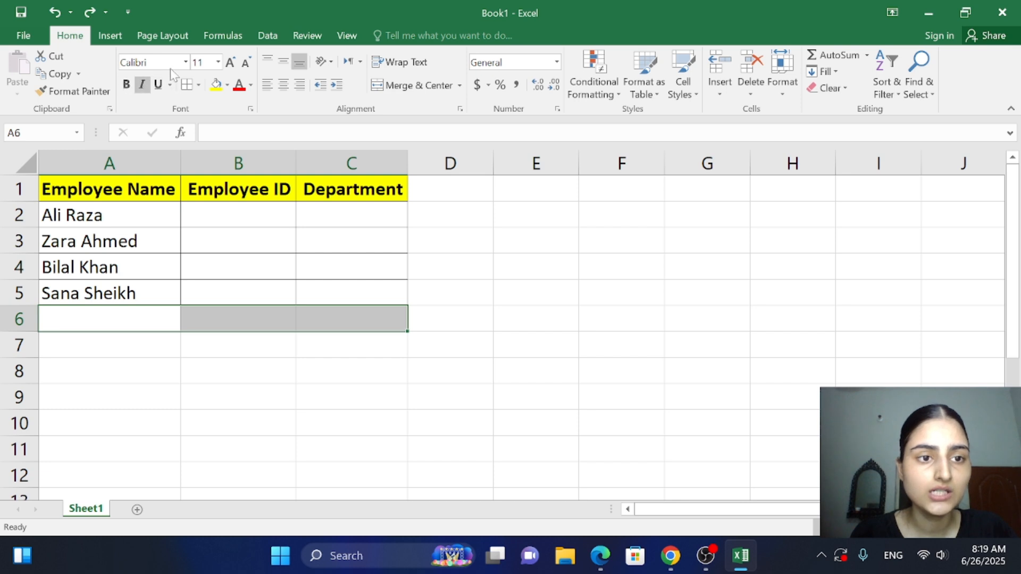
{"action": "left_click", "coordinate": [188, 86]}
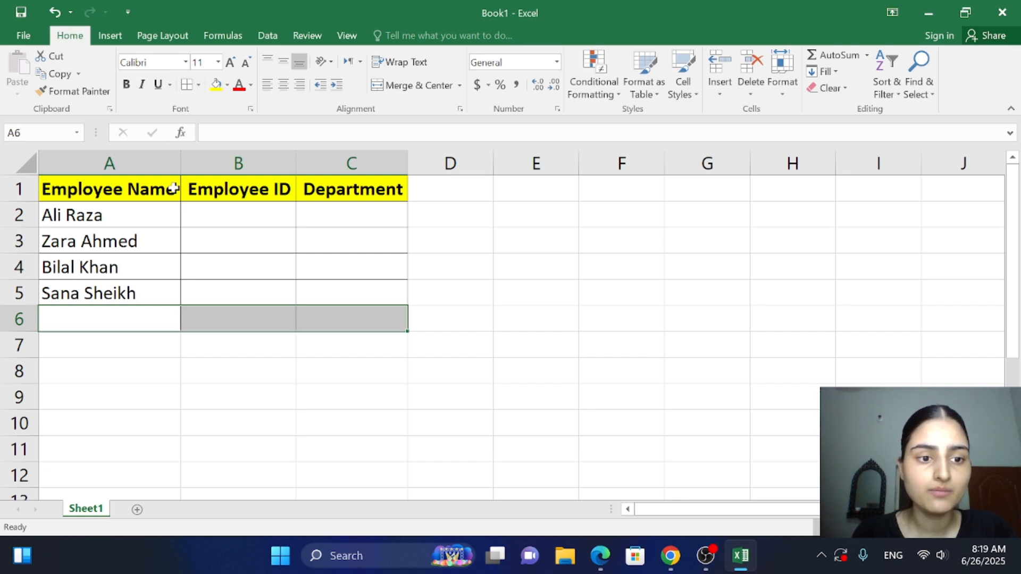
{"action": "left_click", "coordinate": [289, 391]}
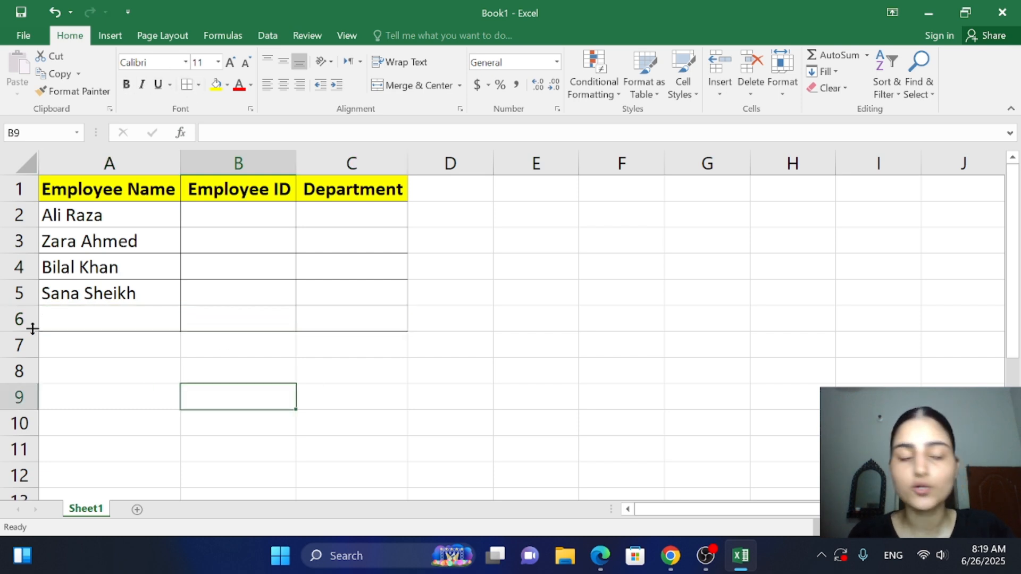
Check the PDF in Chrome and enter the fifth listed employee's full name in cell A6 in Excel
{"action": "left_click", "coordinate": [62, 317]}
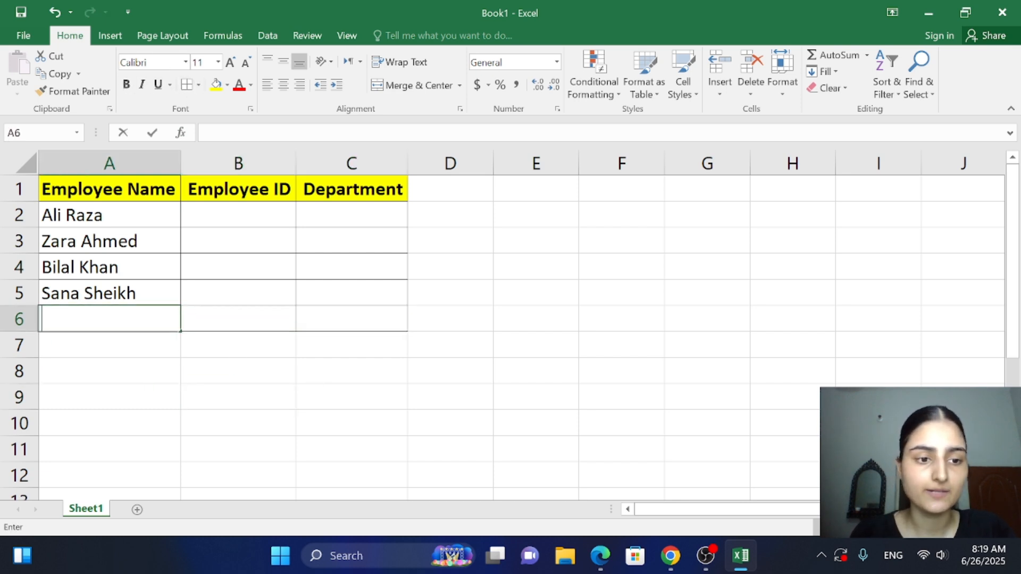
{"action": "left_click", "coordinate": [675, 568]}
{"action": "left_click", "coordinate": [675, 568]}
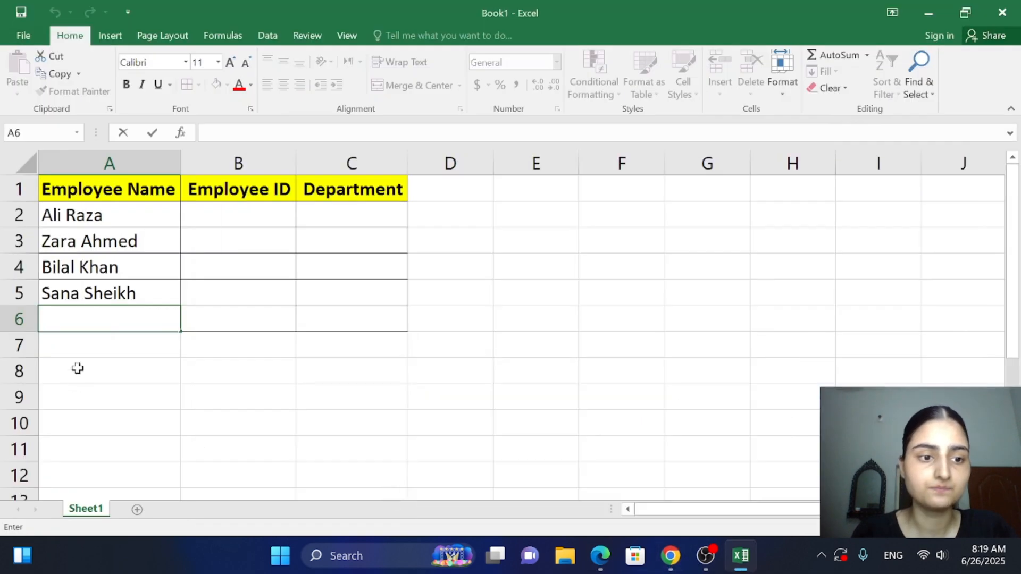
{"action": "type", "text": "A"}
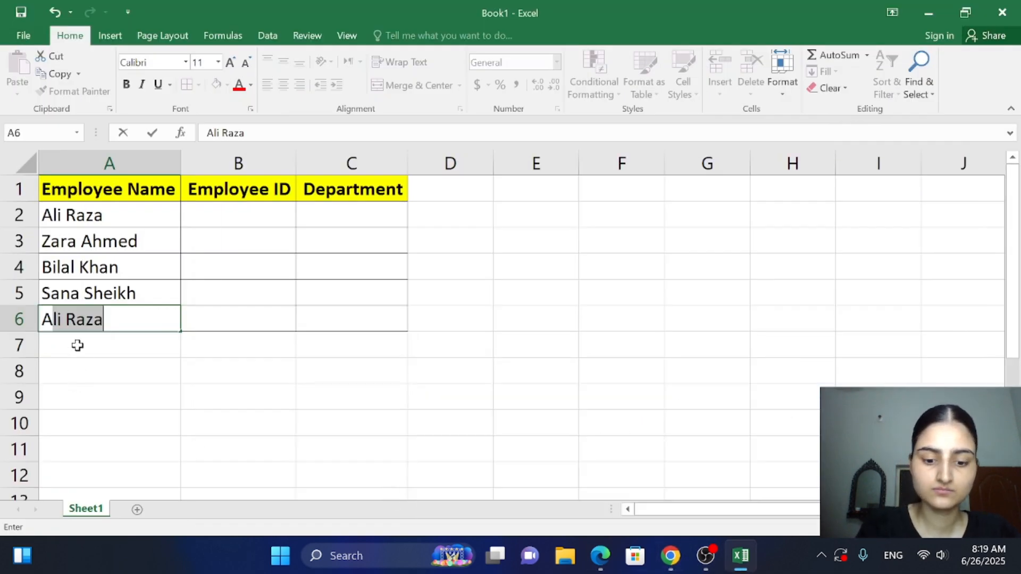
{"action": "type", "text": "hme"}
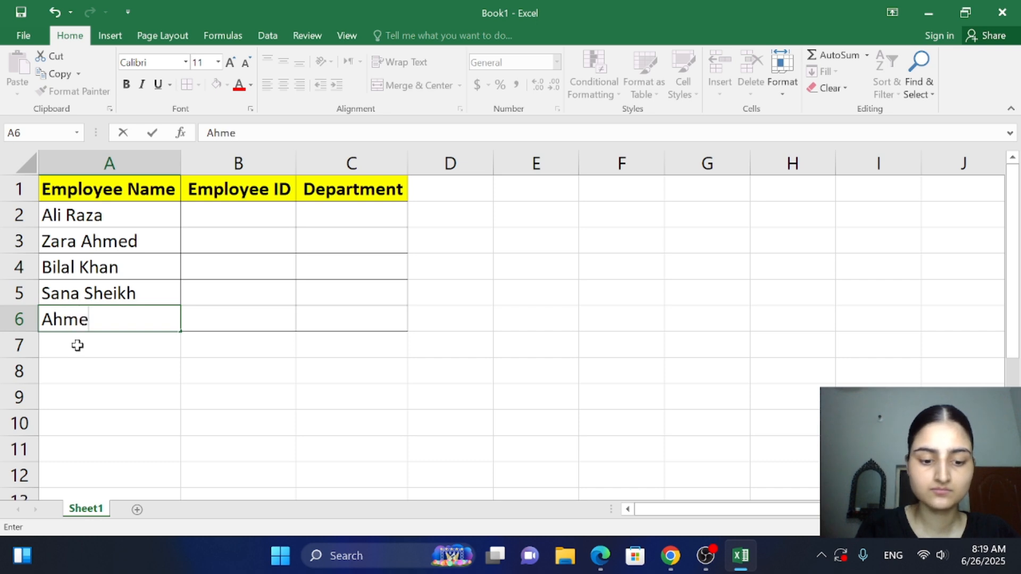
{"action": "type", "text": "d Raz"}
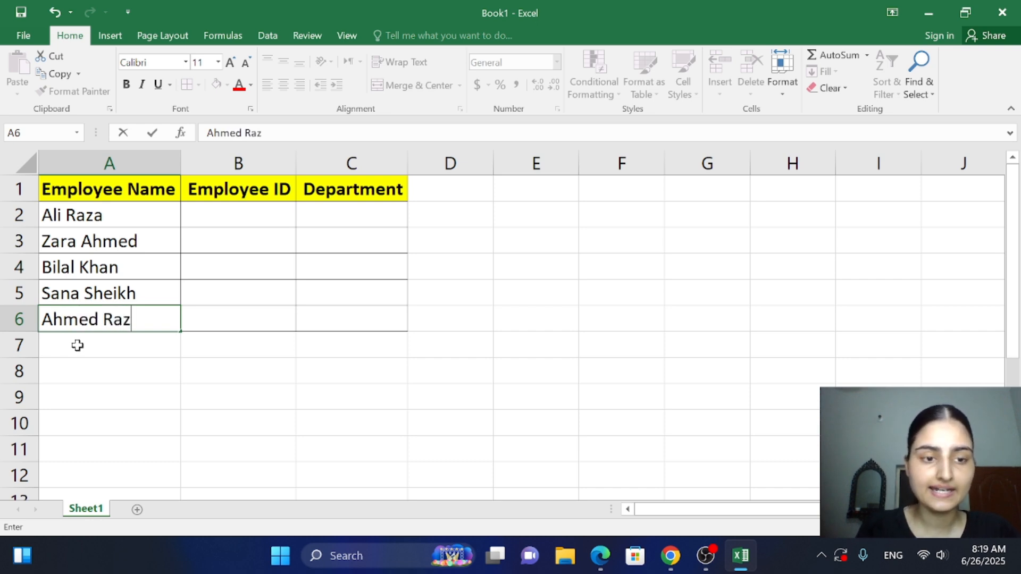
{"action": "type", "text": "a"}
{"action": "left_click", "coordinate": [196, 342]}
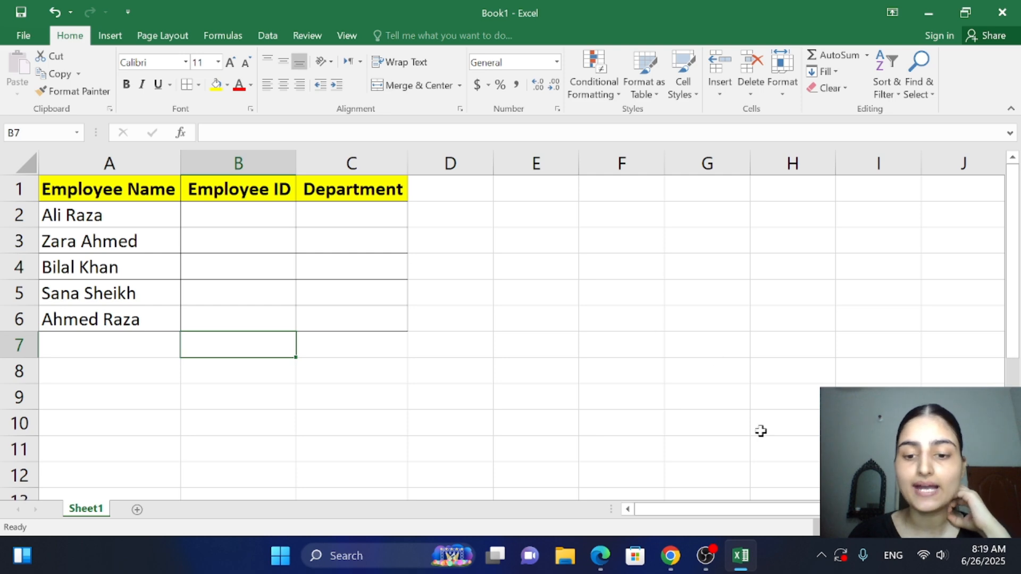
Look up the employee IDs in the PDF in Chrome and enter all five in cells B2:B6 in Excel, in listed order
{"action": "left_click", "coordinate": [683, 557]}
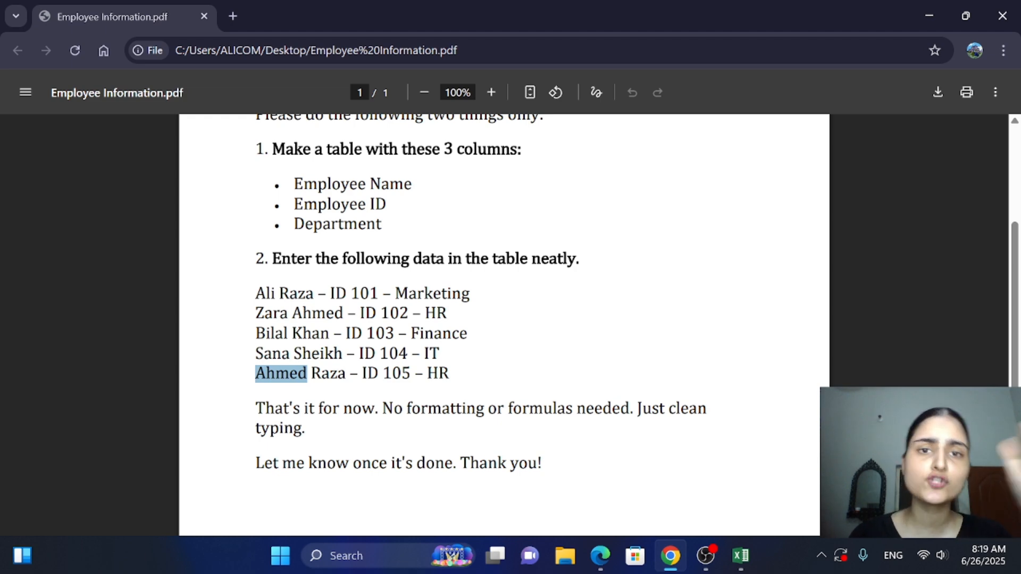
{"action": "left_click", "coordinate": [741, 556]}
{"action": "left_click", "coordinate": [237, 210]}
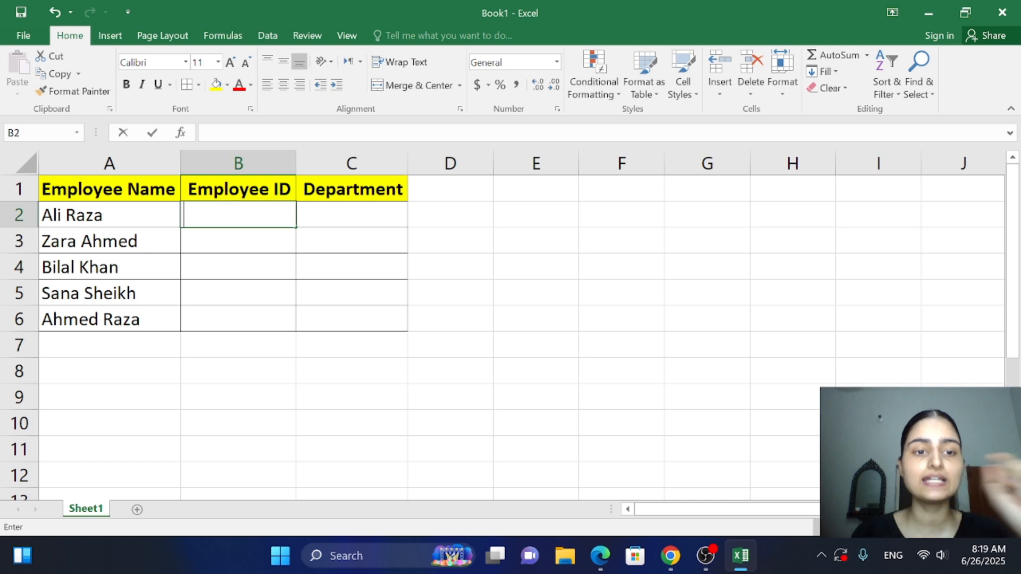
{"action": "type", "text": "101"}
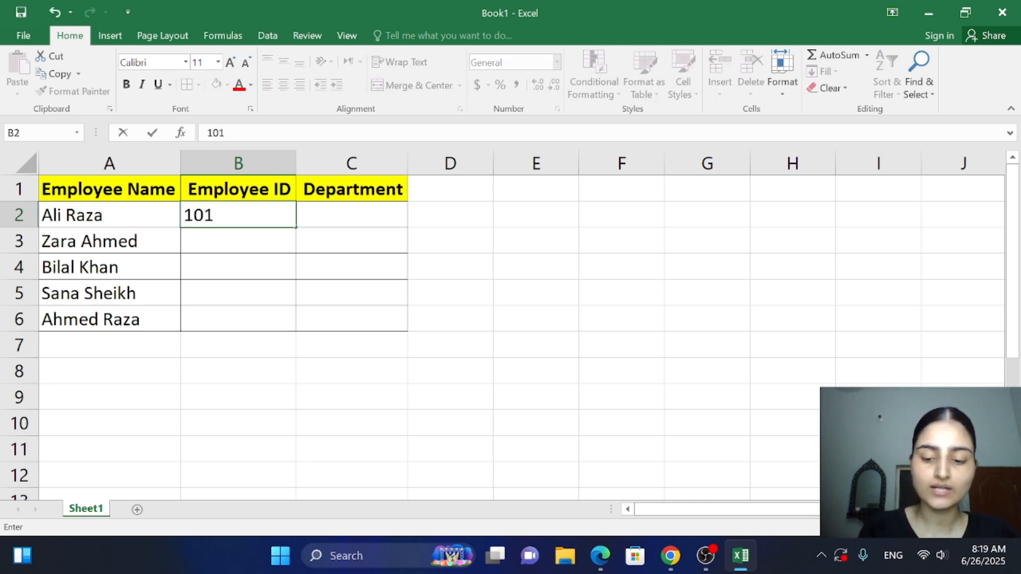
{"action": "key", "text": "Return"}
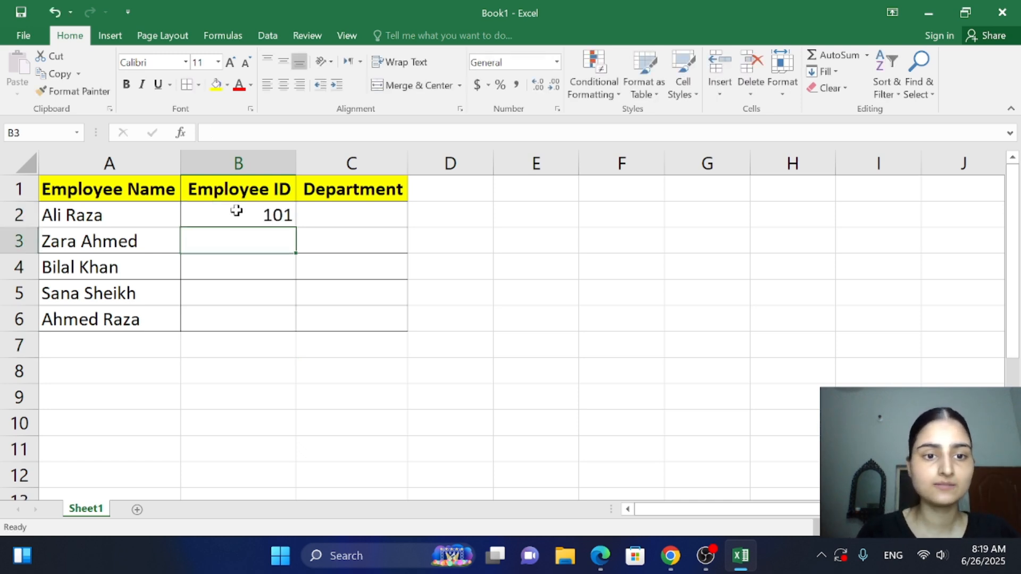
{"action": "type", "text": "102"}
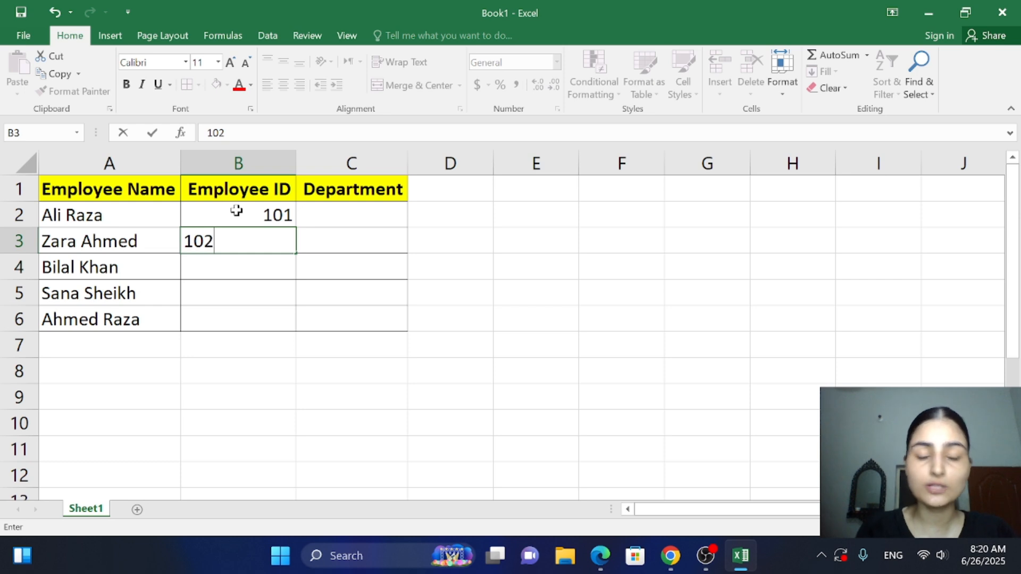
{"action": "key", "text": "Return"}
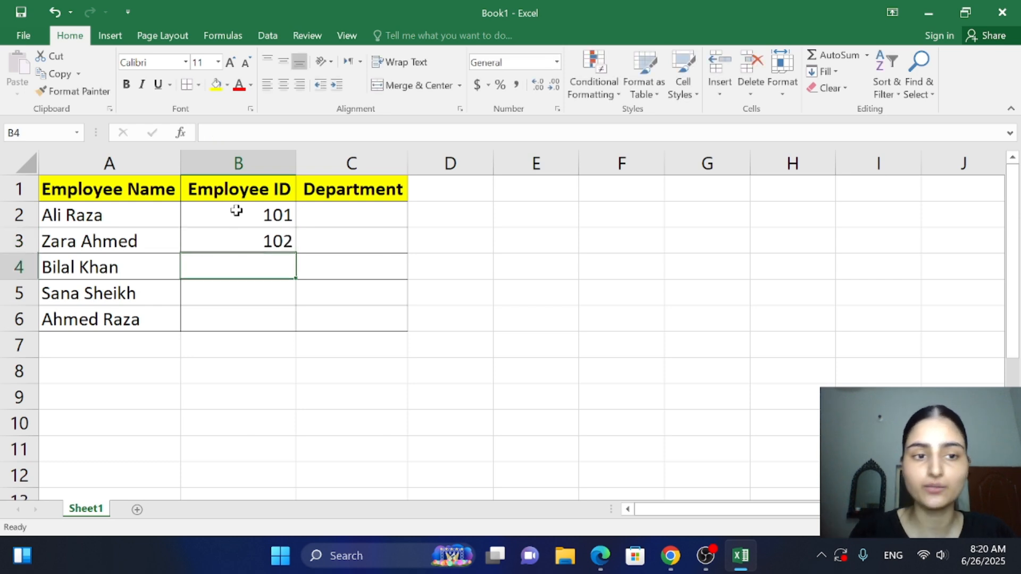
{"action": "type", "text": "103"}
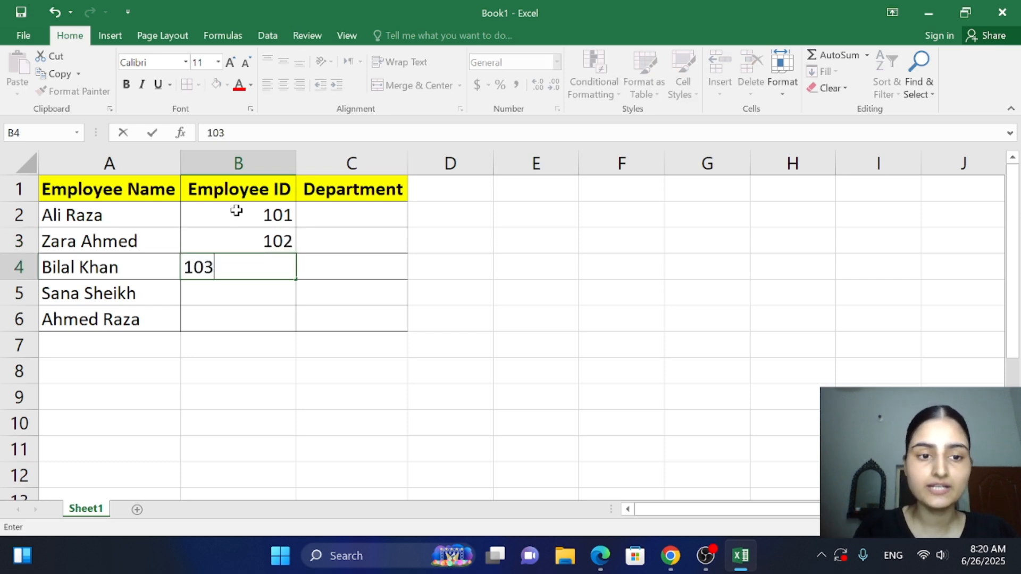
{"action": "key", "text": "Return"}
{"action": "type", "text": "104"}
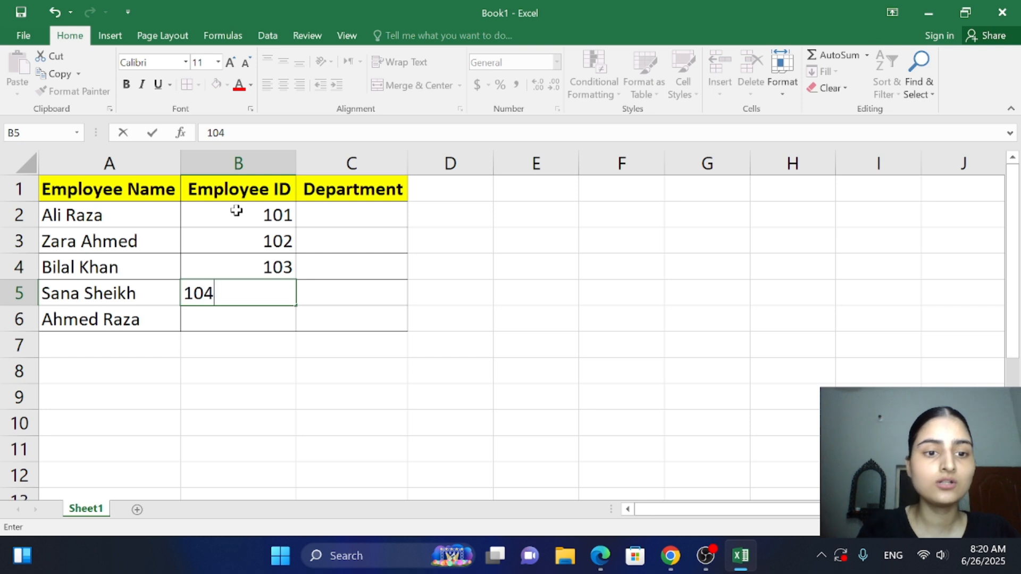
{"action": "key", "text": "Return"}
{"action": "type", "text": "105"}
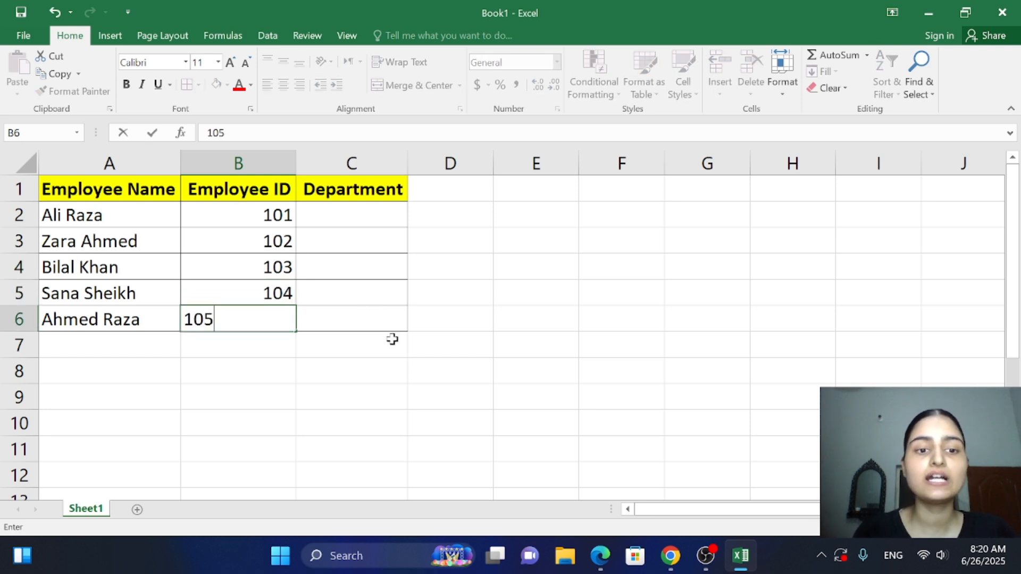
{"action": "key", "text": "Return"}
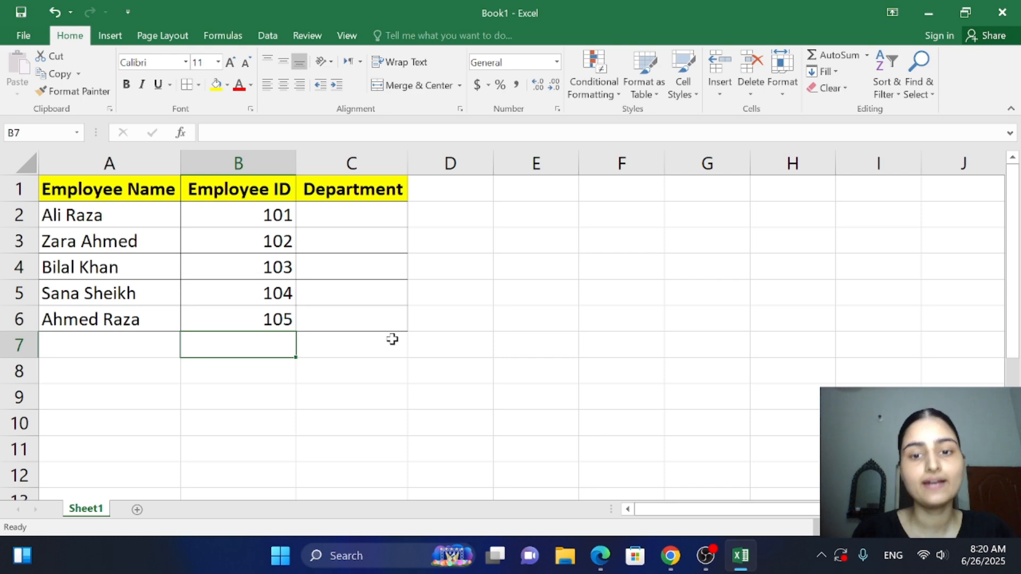
Check the departments in the PDF in Chrome, and enter Marketing in cell C2 and HR in cell C3 in Excel
{"action": "left_click", "coordinate": [670, 556]}
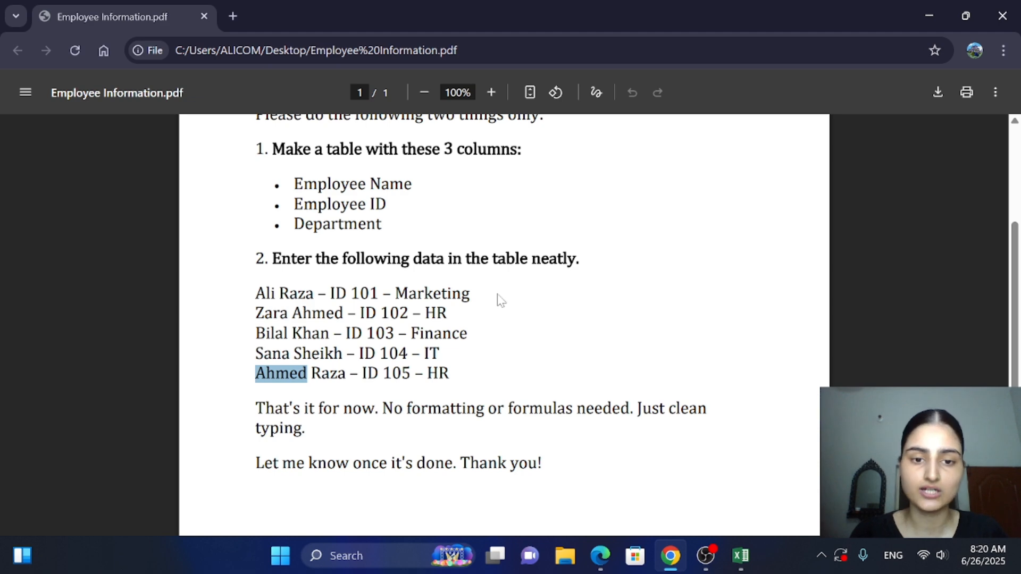
{"action": "left_click", "coordinate": [671, 556]}
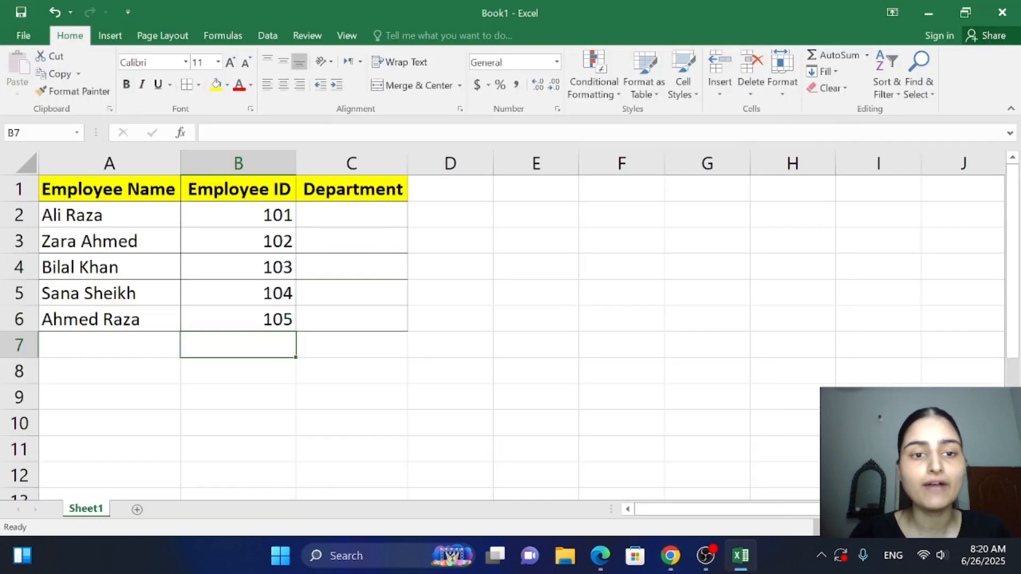
{"action": "left_click", "coordinate": [306, 211]}
{"action": "key", "text": "F2"}
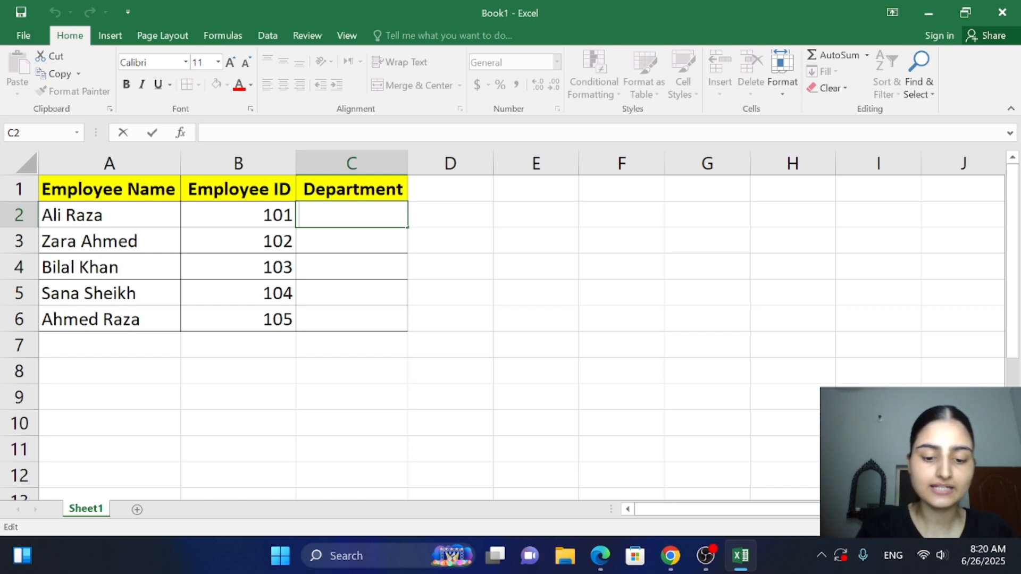
{"action": "type", "text": "Marketing"}
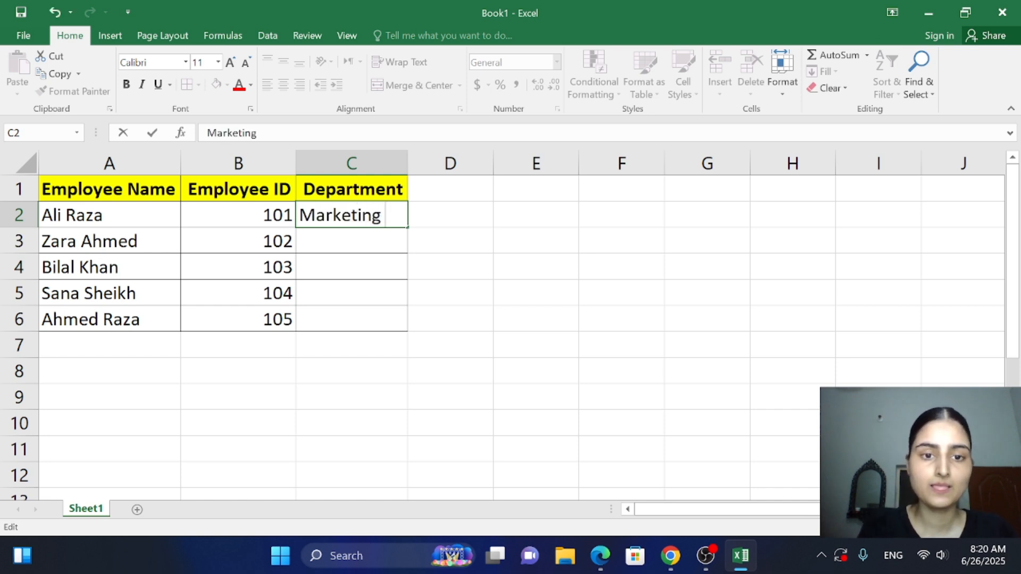
{"action": "key", "text": "Return"}
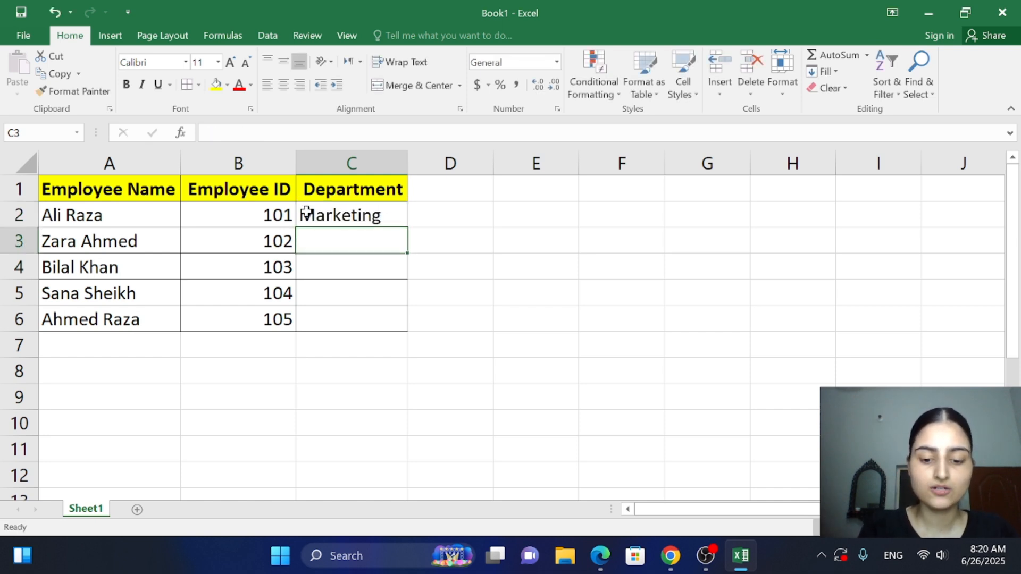
{"action": "type", "text": "HR"}
{"action": "key", "text": "Return"}
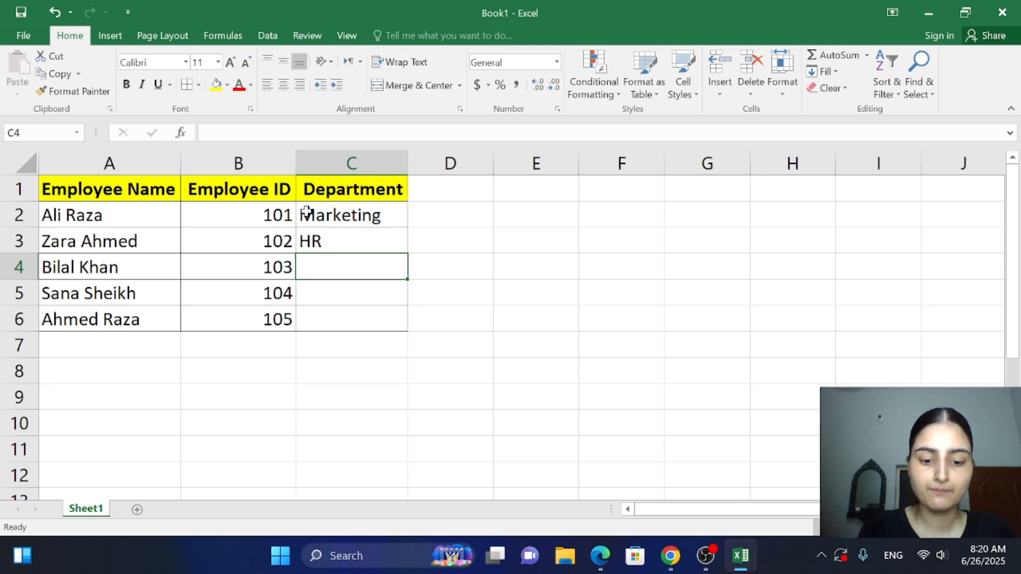
Complete the Department column by entering Finance in C4, IT in C5 and HR in C6
{"action": "type", "text": "Finavc"}
{"action": "key", "text": "BackSpace"}
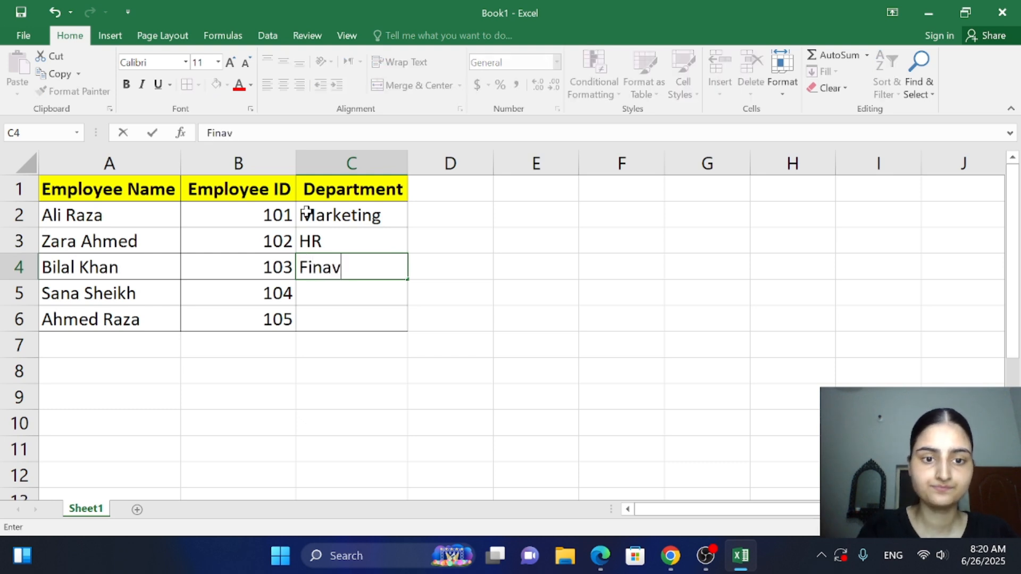
{"action": "key", "text": "BackSpace"}
{"action": "type", "text": "nce"}
{"action": "key", "text": "Return"}
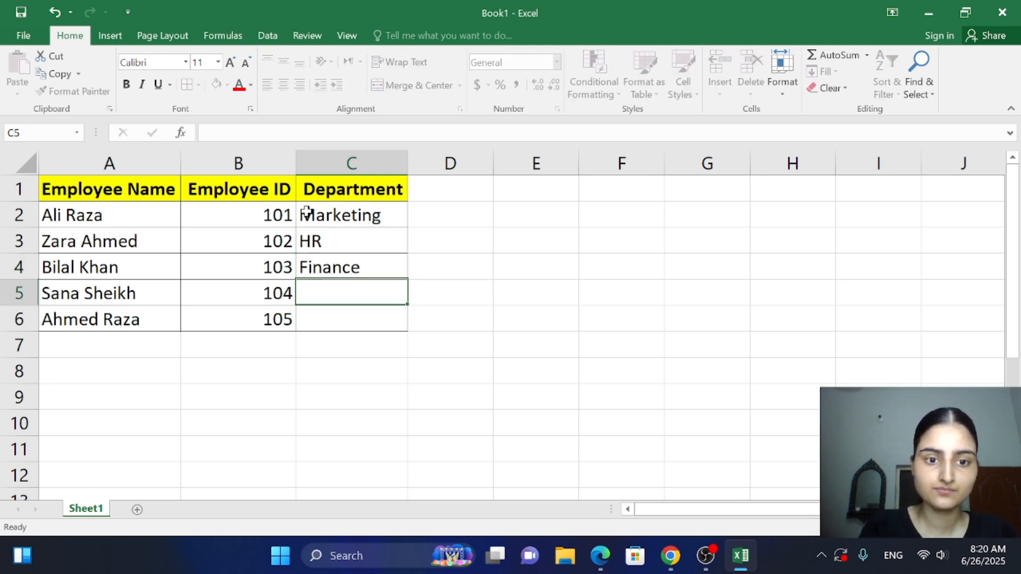
{"action": "type", "text": "IT"}
{"action": "key", "text": "Return"}
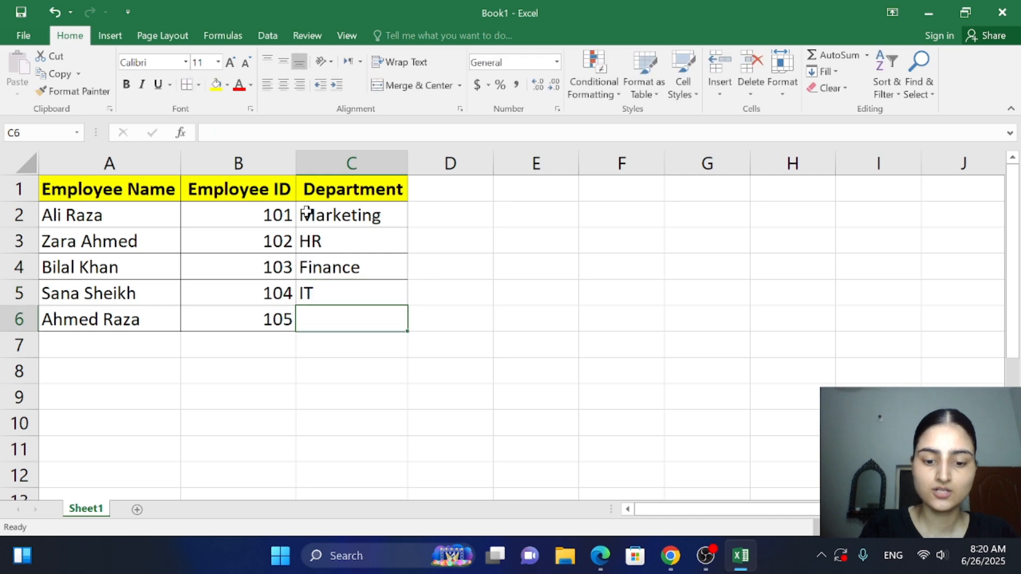
{"action": "type", "text": "J"}
{"action": "key", "text": "BackSpace"}
{"action": "type", "text": "HR"}
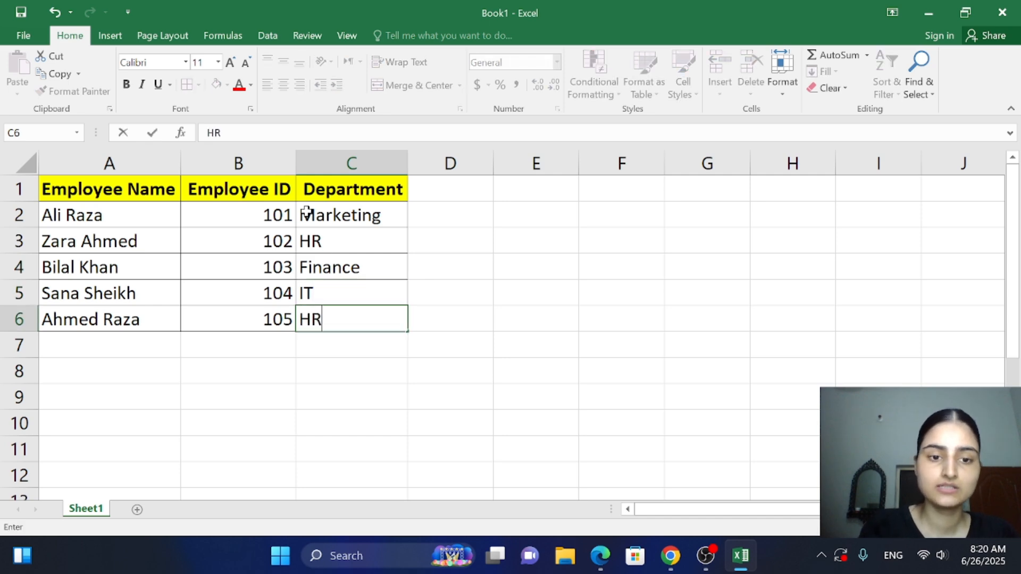
{"action": "left_click", "coordinate": [488, 299]}
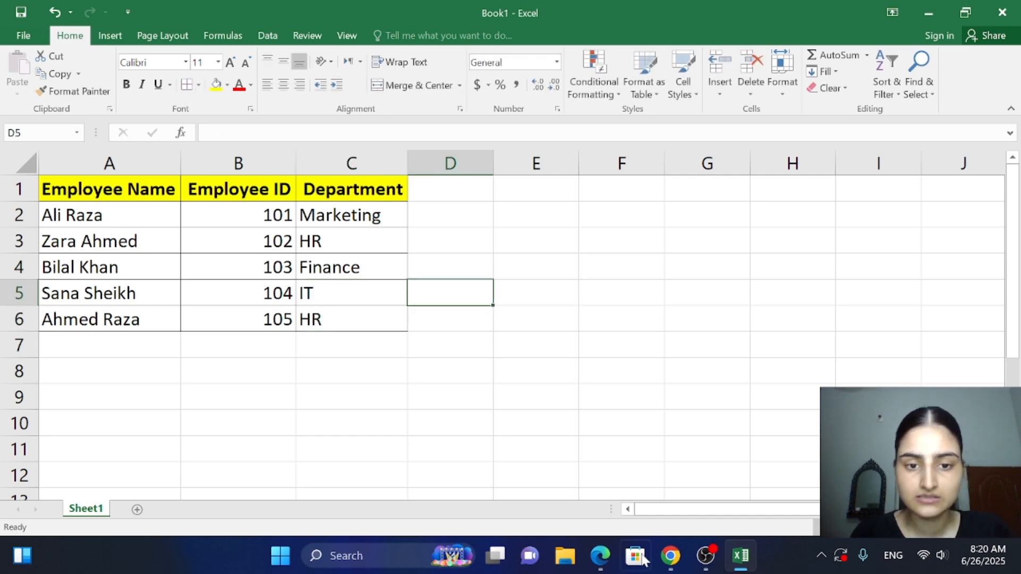
Compare the table with the employee list in the PDF in Chrome, and review the Department entries C2:C6 in Excel
{"action": "left_click", "coordinate": [670, 556]}
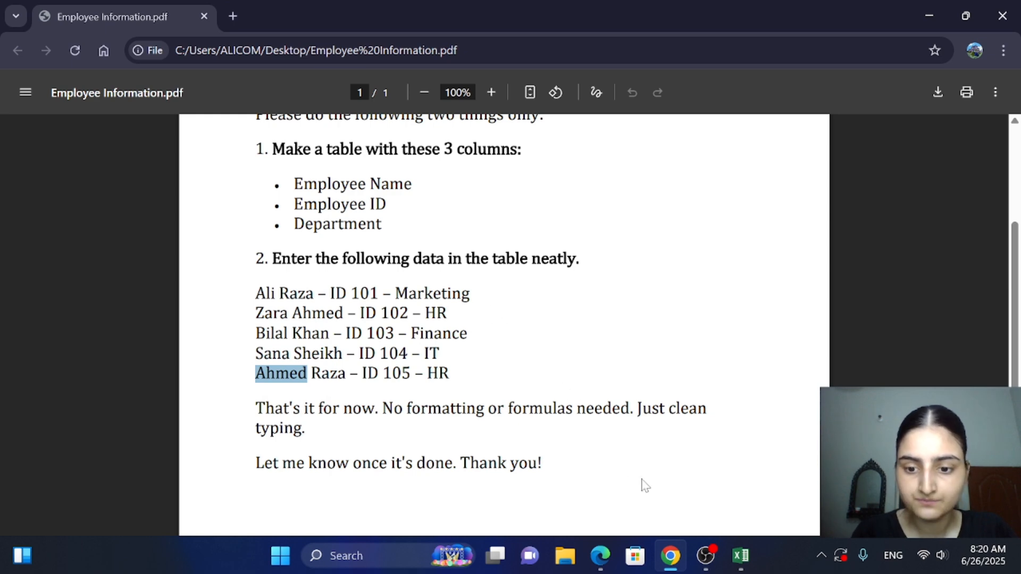
{"action": "left_click", "coordinate": [750, 545]}
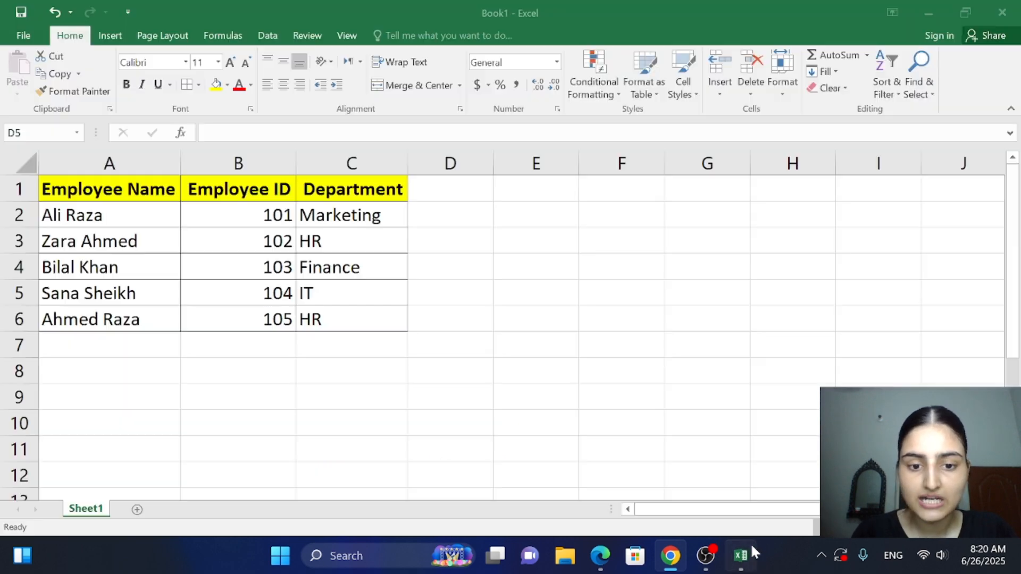
{"action": "left_click", "coordinate": [508, 324]}
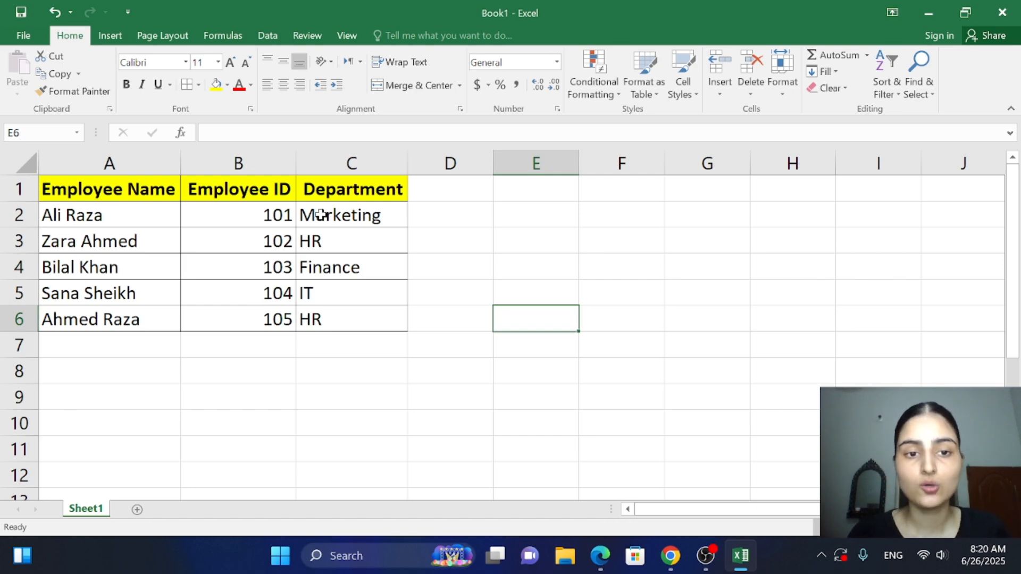
{"action": "left_click", "coordinate": [365, 218]}
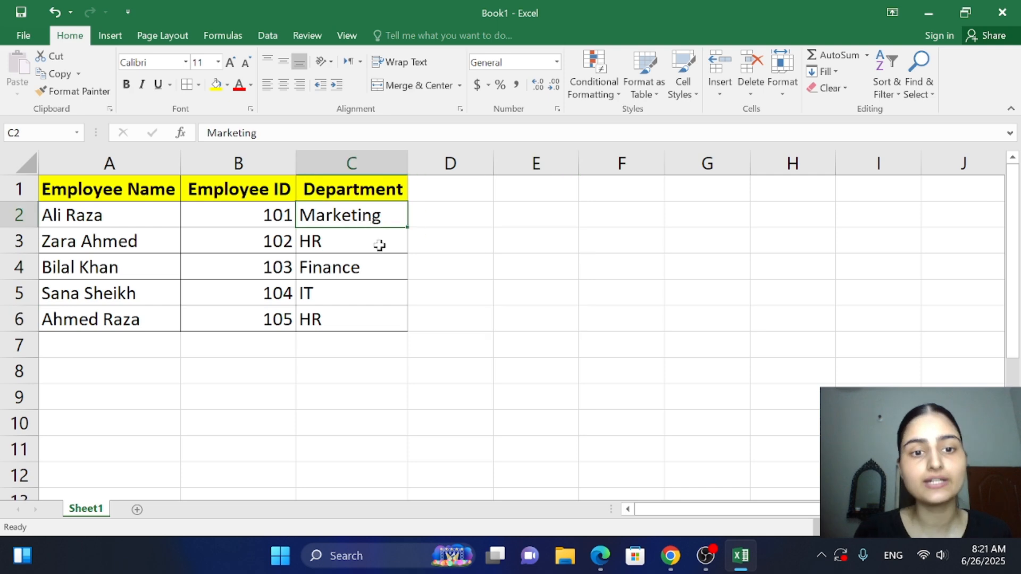
{"action": "left_click", "coordinate": [378, 242]}
{"action": "left_click", "coordinate": [379, 270]}
{"action": "left_click", "coordinate": [382, 316]}
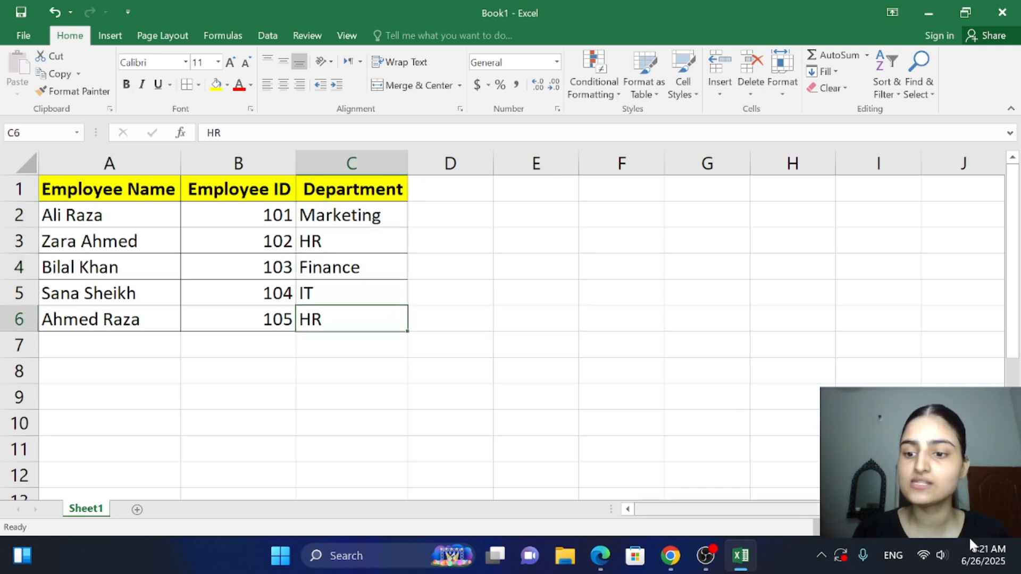
{"action": "left_click_drag", "start_coordinate": [940, 527], "coordinate": [948, 527]}
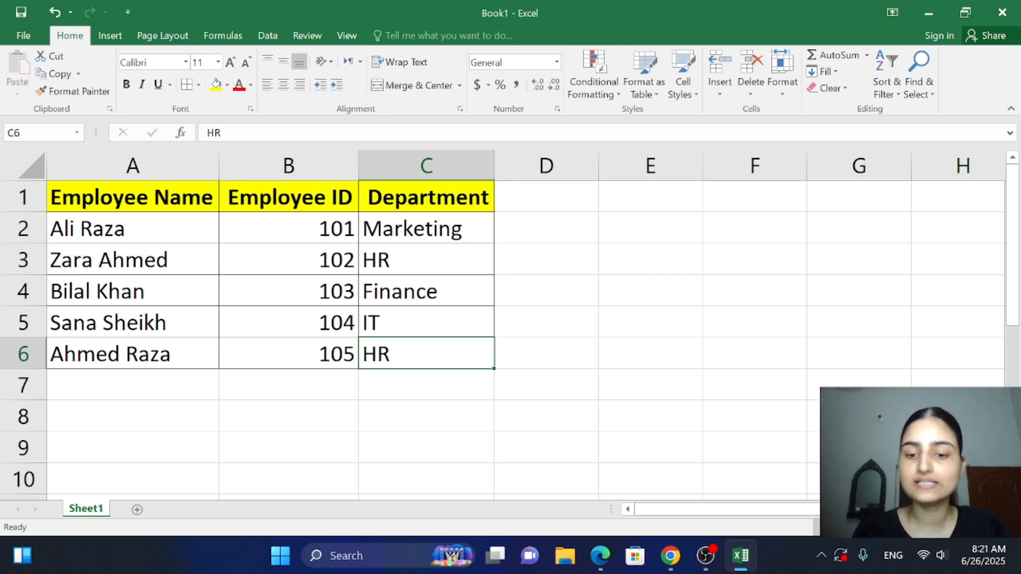
Reread the PDF's instructions and closing note in Chrome, and check the Excel table against them
{"action": "left_click", "coordinate": [670, 556]}
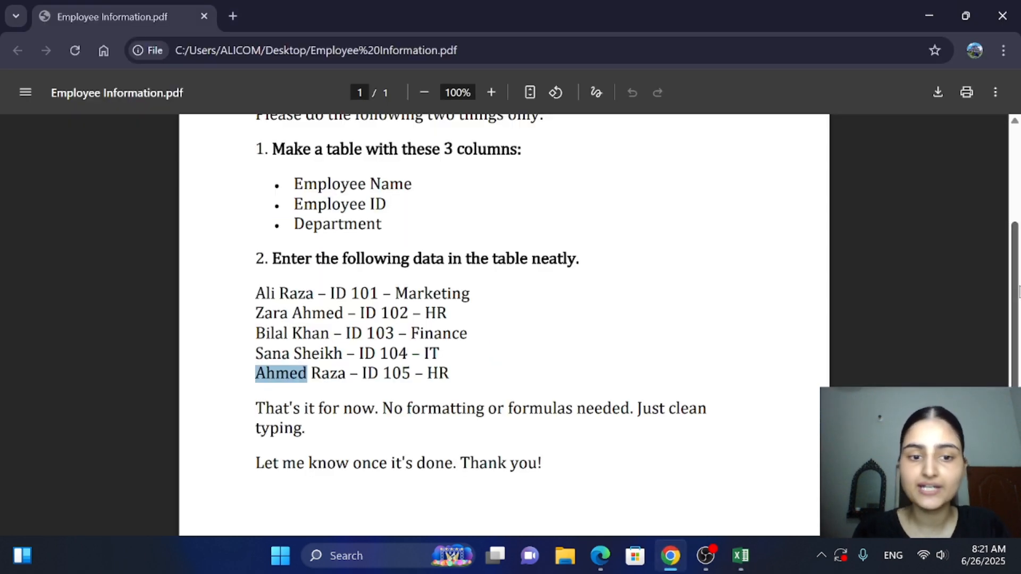
{"action": "scroll", "coordinate": [1018, 291], "scroll_direction": "down", "scroll_amount": 4}
{"action": "left_click", "coordinate": [581, 269]}
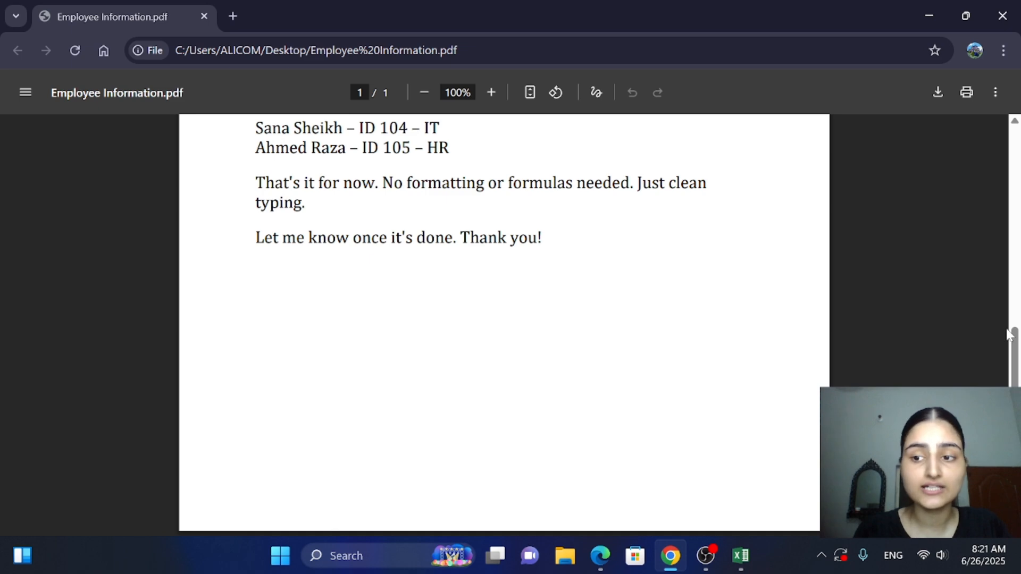
{"action": "scroll", "coordinate": [1005, 297], "scroll_direction": "up", "scroll_amount": 4}
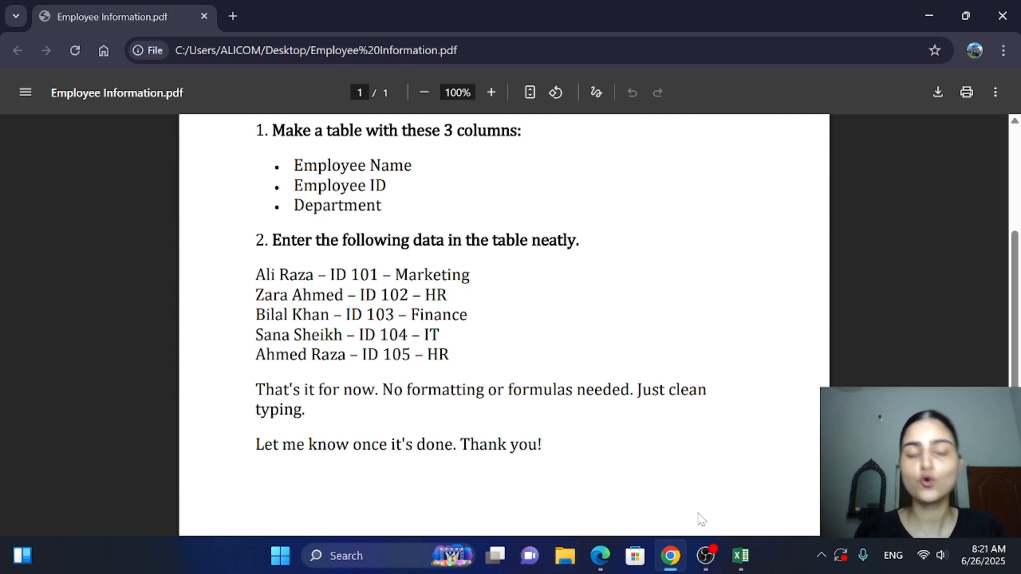
{"action": "left_click", "coordinate": [754, 550]}
{"action": "left_click", "coordinate": [450, 437]}
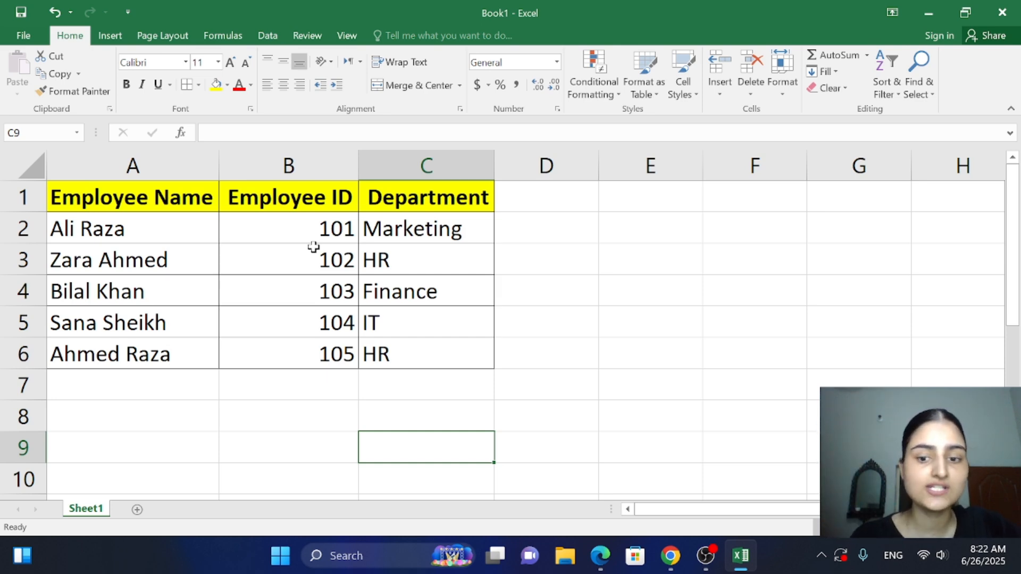
{"action": "left_click", "coordinate": [669, 559]}
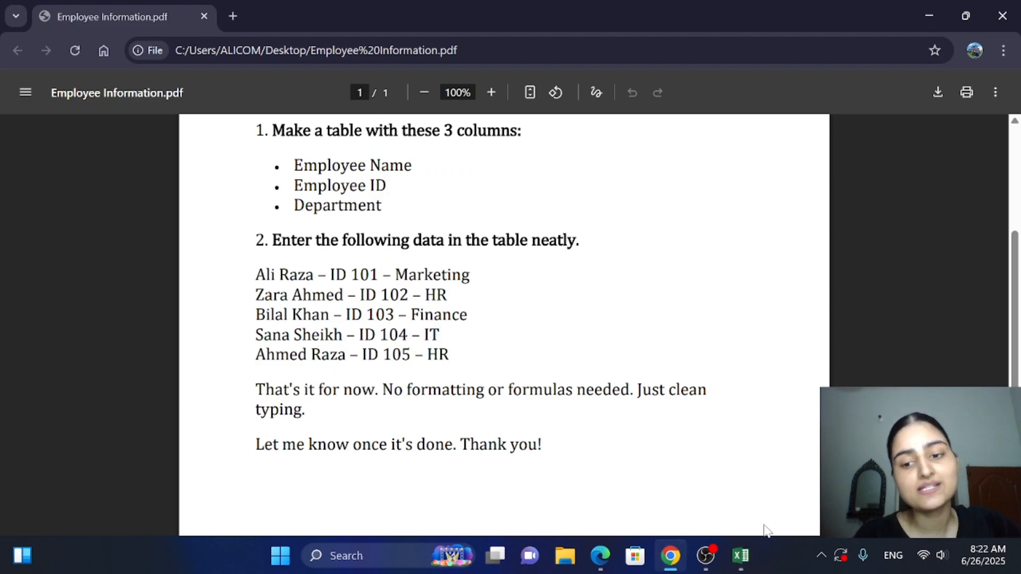
{"action": "left_click", "coordinate": [740, 556]}
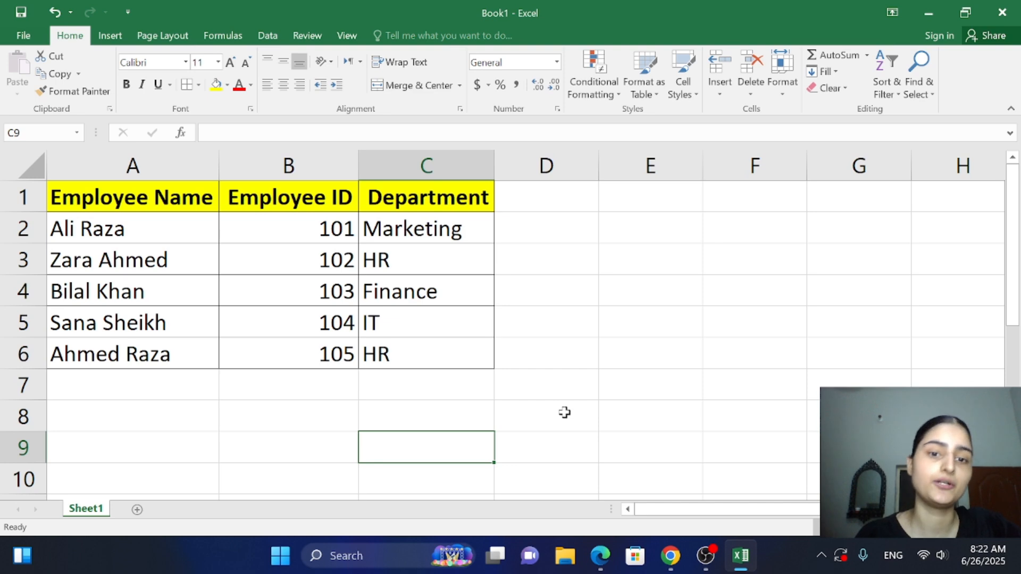
{"action": "left_click", "coordinate": [568, 390]}
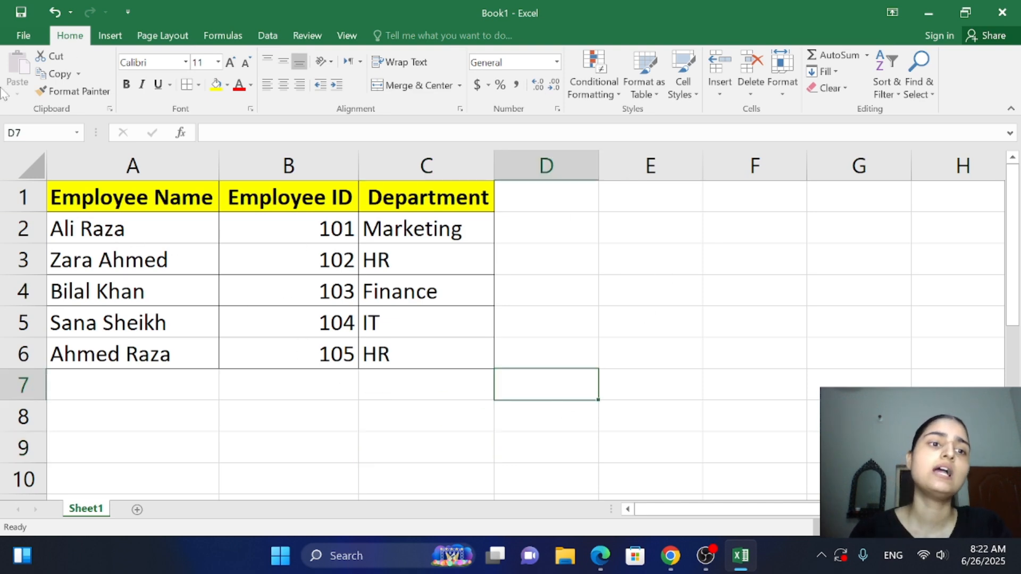
Open the workbook's sharing options and display the ways to send it by email
{"action": "left_click", "coordinate": [30, 36]}
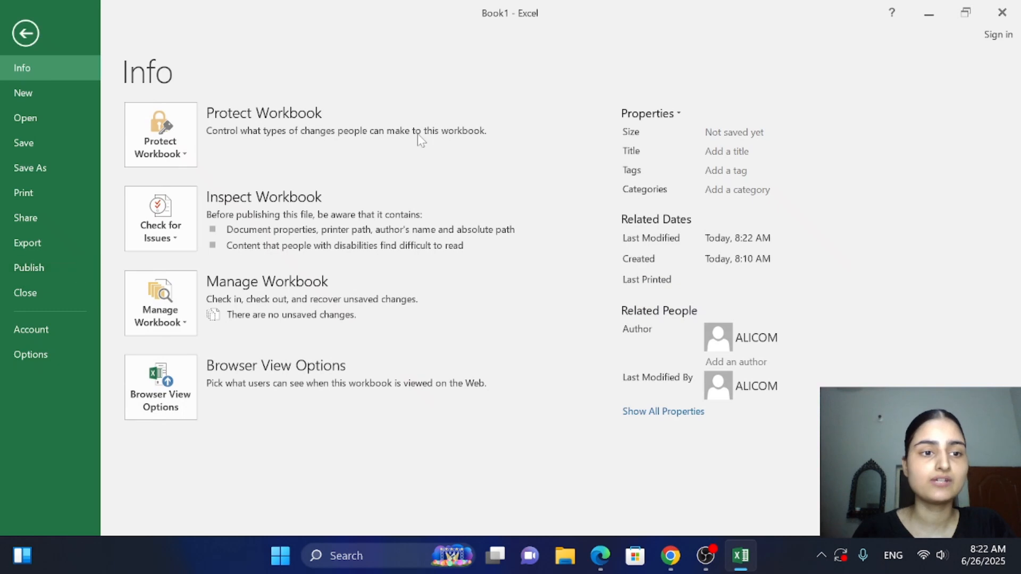
{"action": "left_click", "coordinate": [50, 215]}
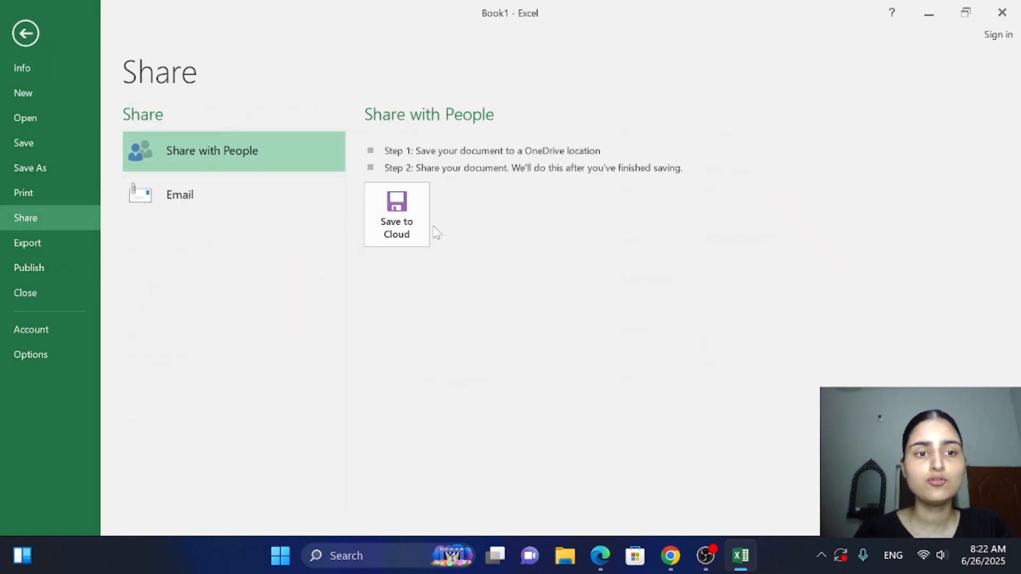
{"action": "left_click", "coordinate": [202, 190]}
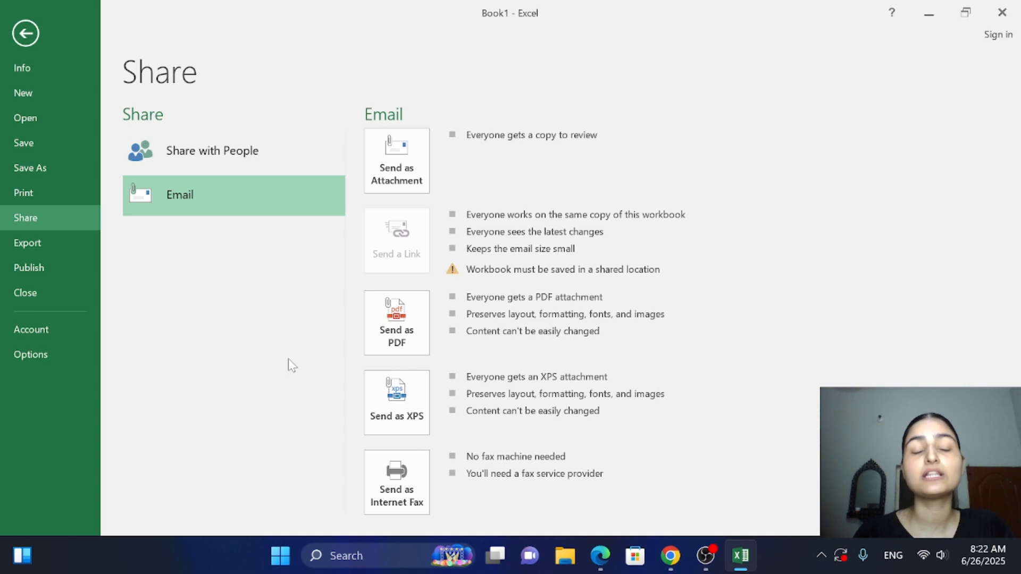